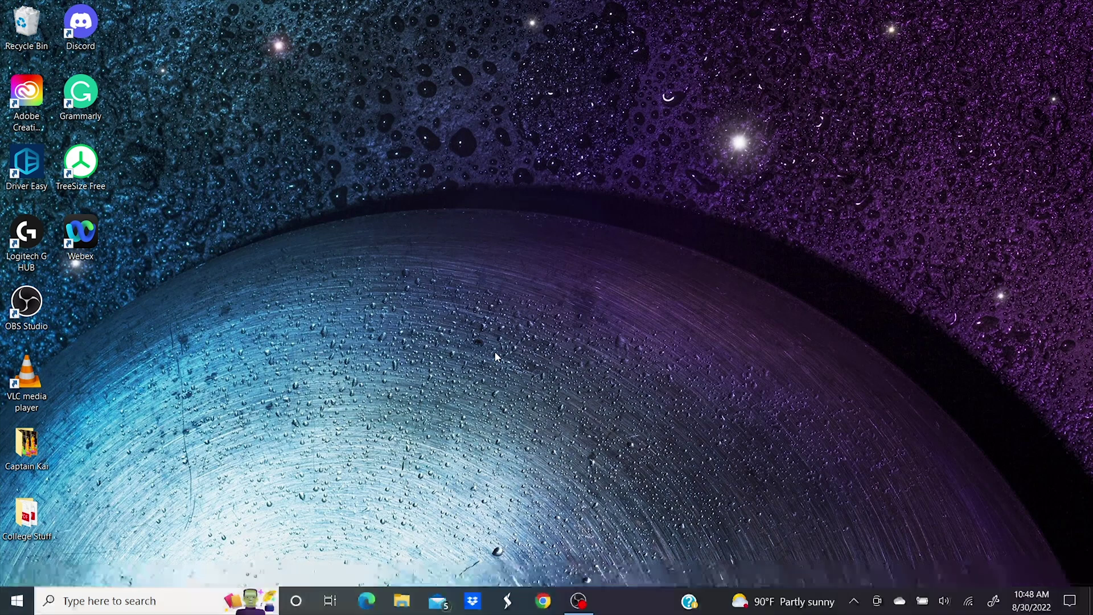
Open the %appdata%\.minecraft folder and go into versions\1.19.2.
{"action": "key", "text": "super+r"}
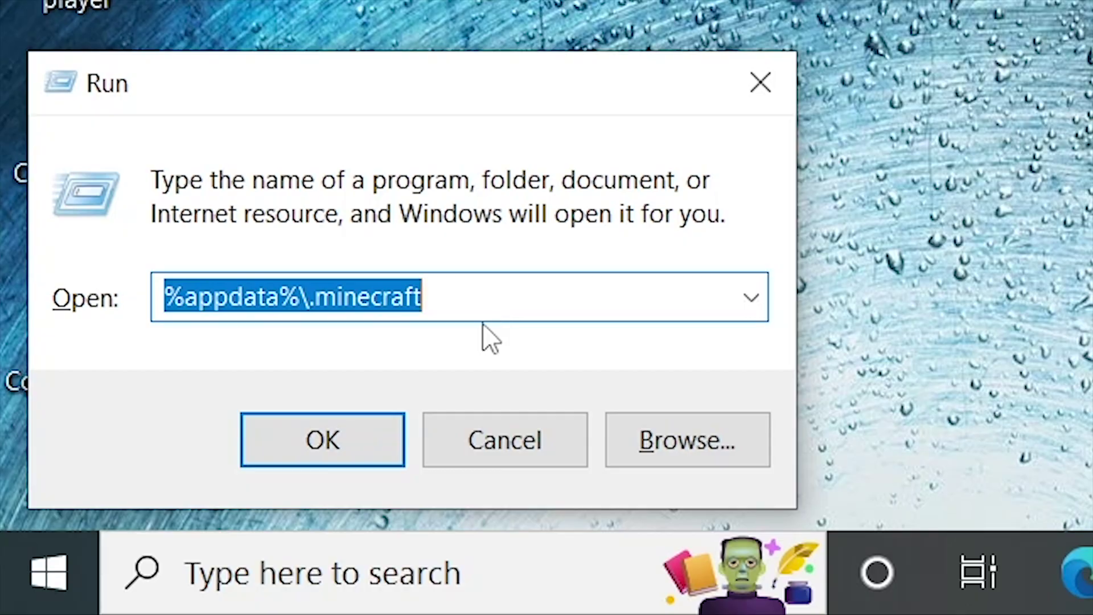
{"action": "left_click", "coordinate": [330, 439]}
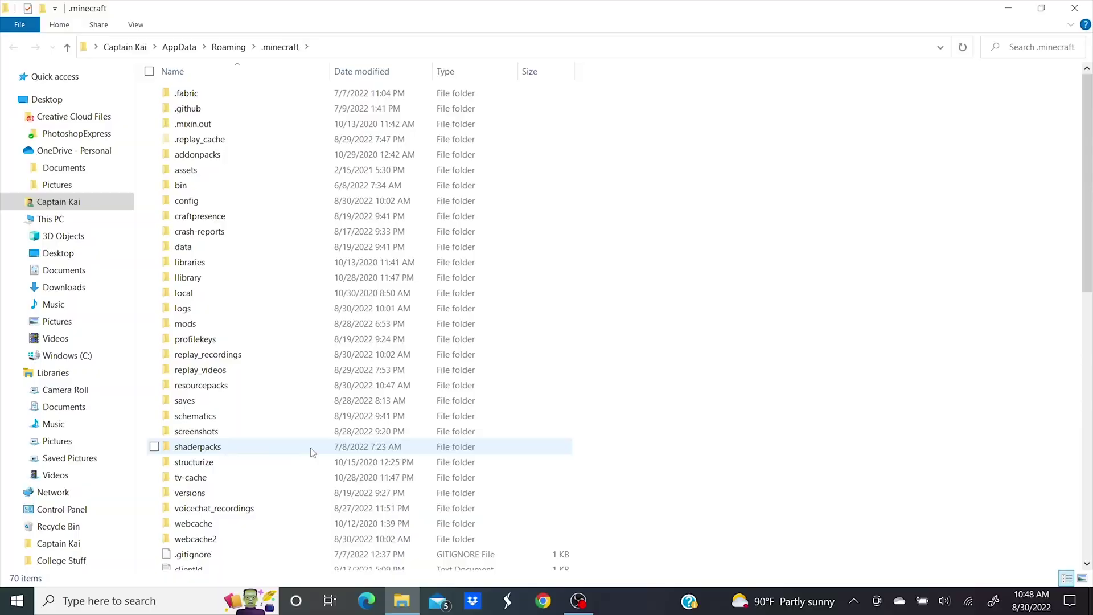
{"action": "scroll", "coordinate": [316, 404], "scroll_direction": "down", "scroll_amount": 2}
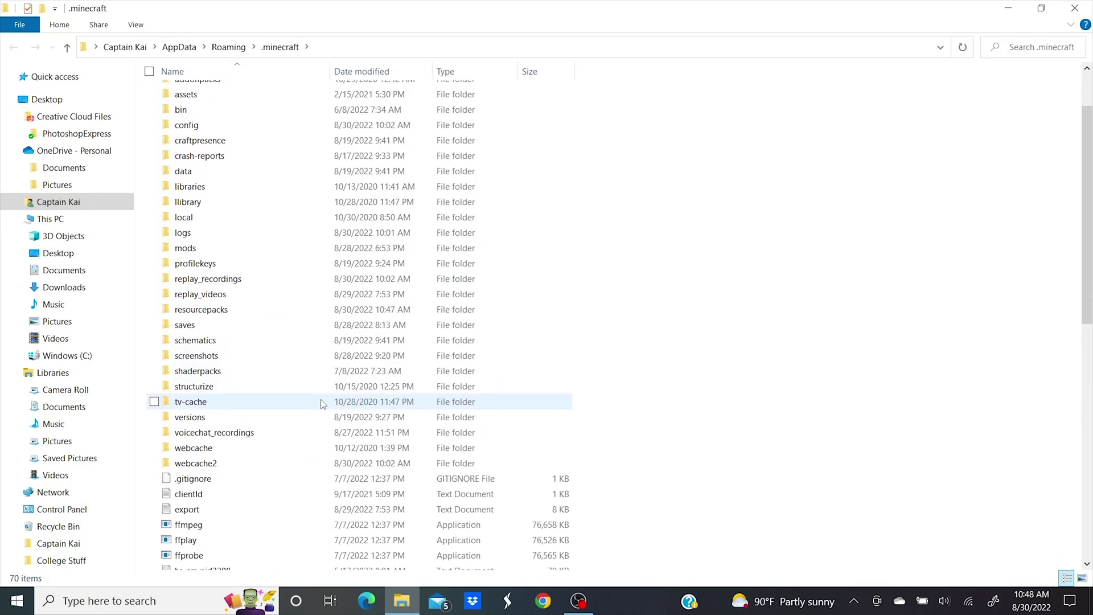
{"action": "double_click", "coordinate": [210, 421]}
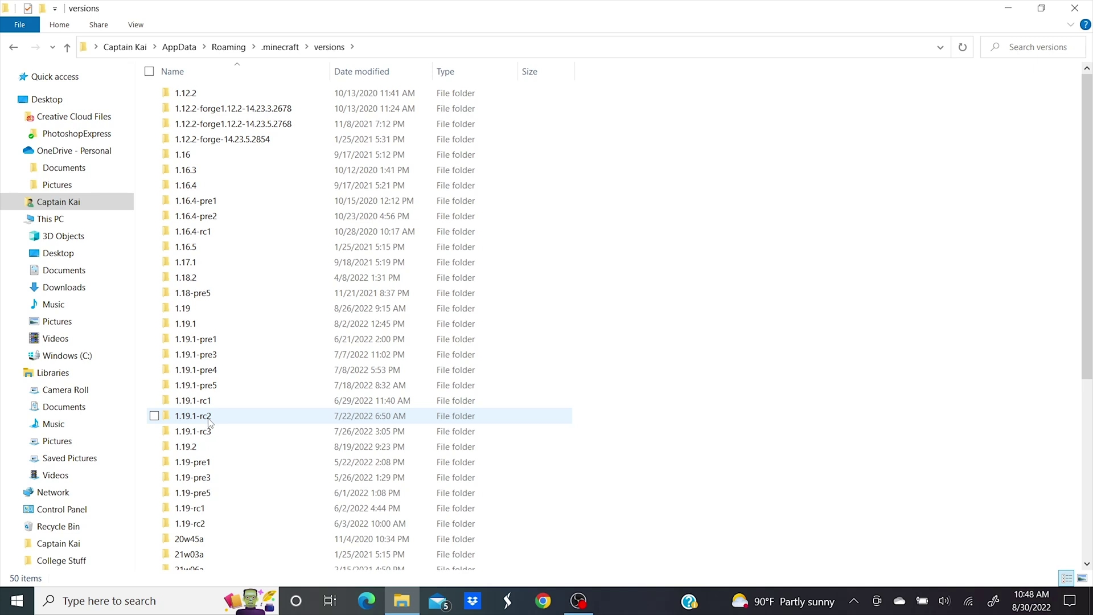
{"action": "double_click", "coordinate": [217, 448]}
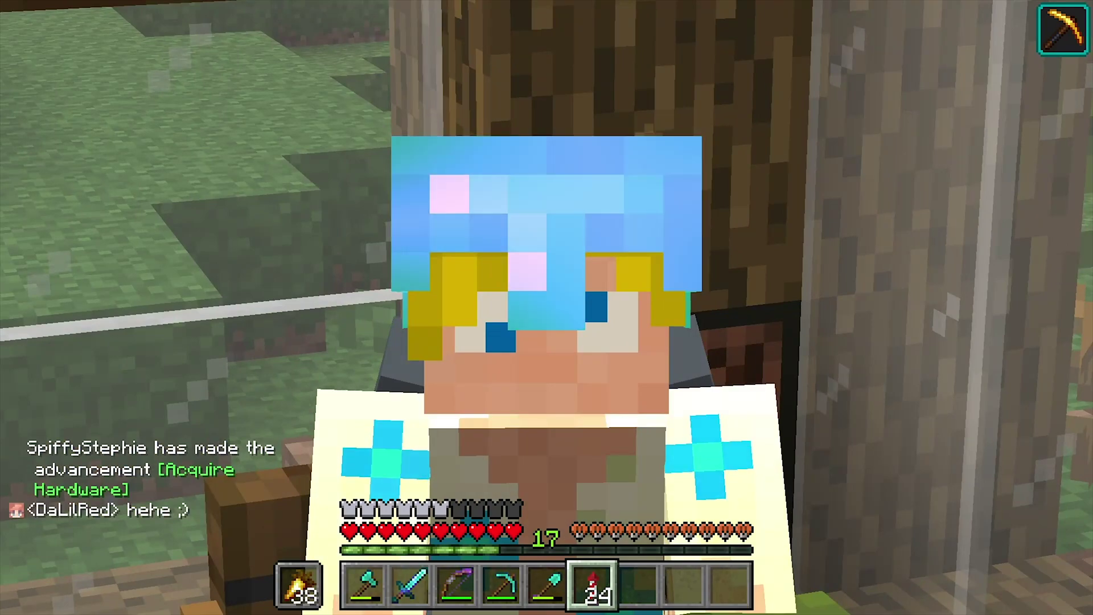
{"action": "key", "text": "c"}
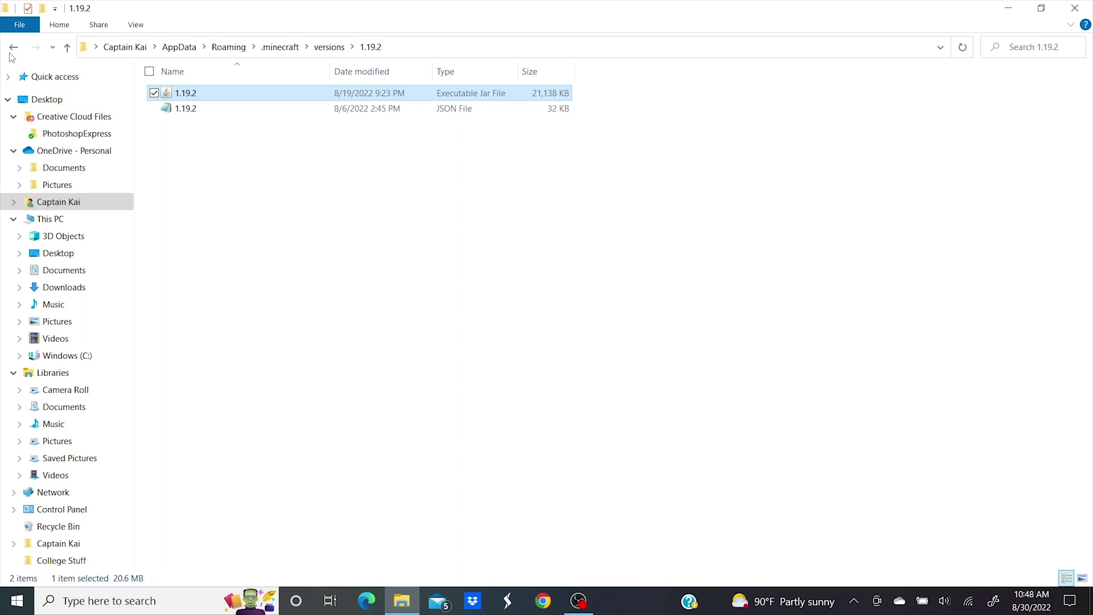
Copy the 1.19.2 executable jar file from its version folder.
{"action": "right_click", "coordinate": [187, 101]}
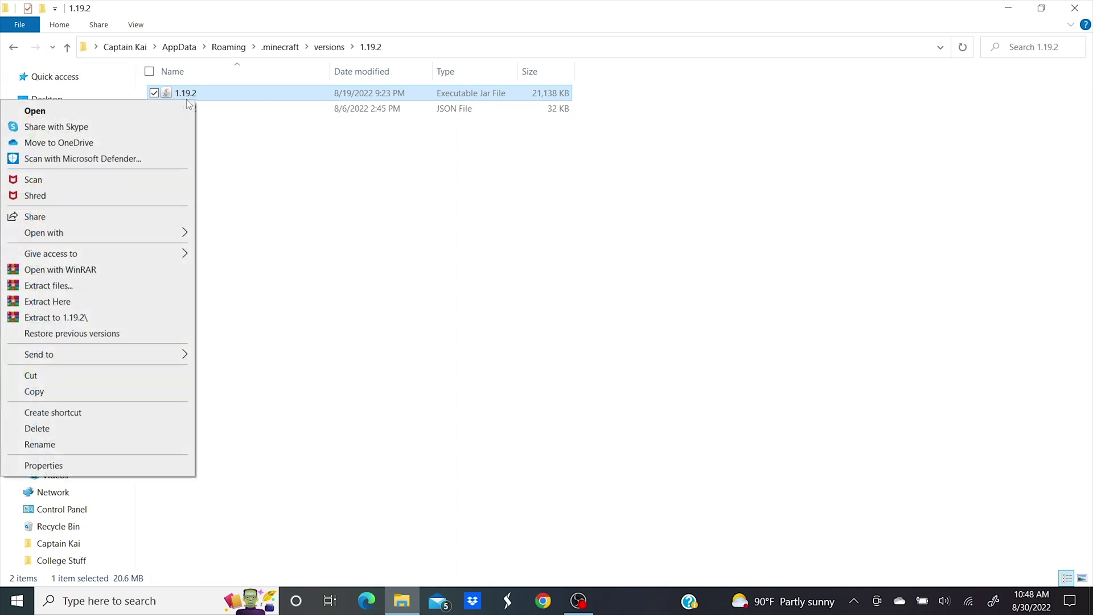
{"action": "left_click", "coordinate": [78, 391]}
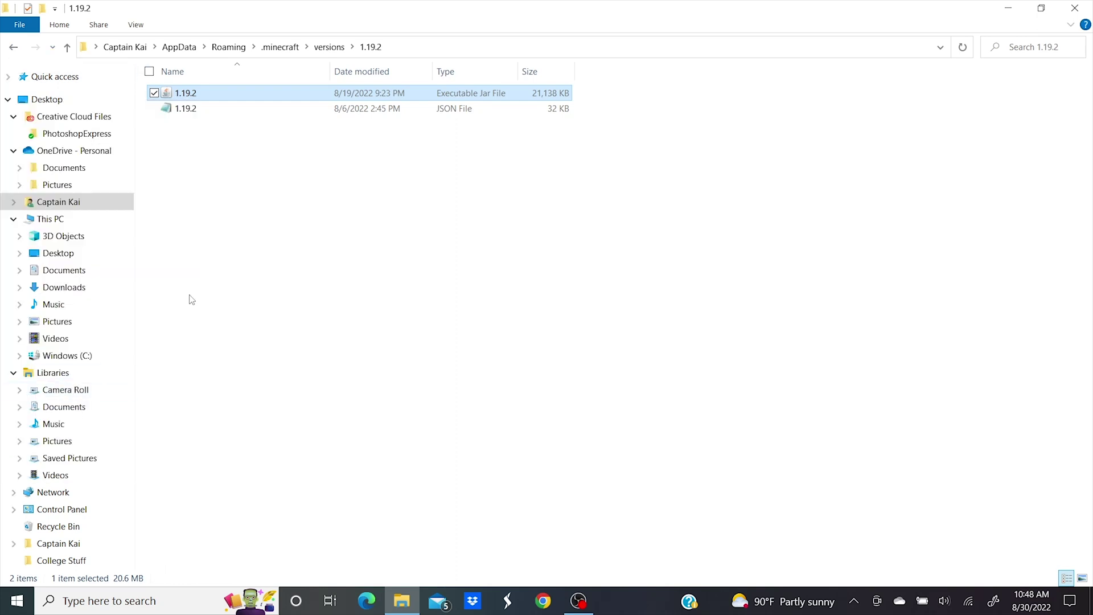
Go to the .minecraft resourcepacks folder and create a new folder named "Tea's UI" in it.
{"action": "left_click", "coordinate": [13, 50]}
{"action": "left_click", "coordinate": [13, 50]}
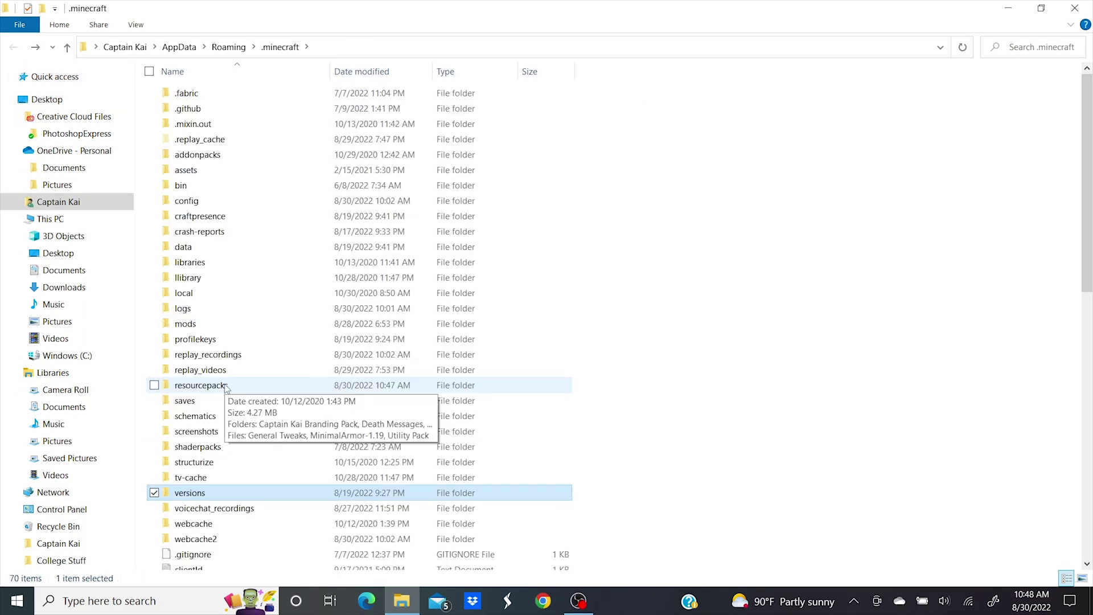
{"action": "double_click", "coordinate": [226, 386]}
{"action": "right_click", "coordinate": [259, 438]}
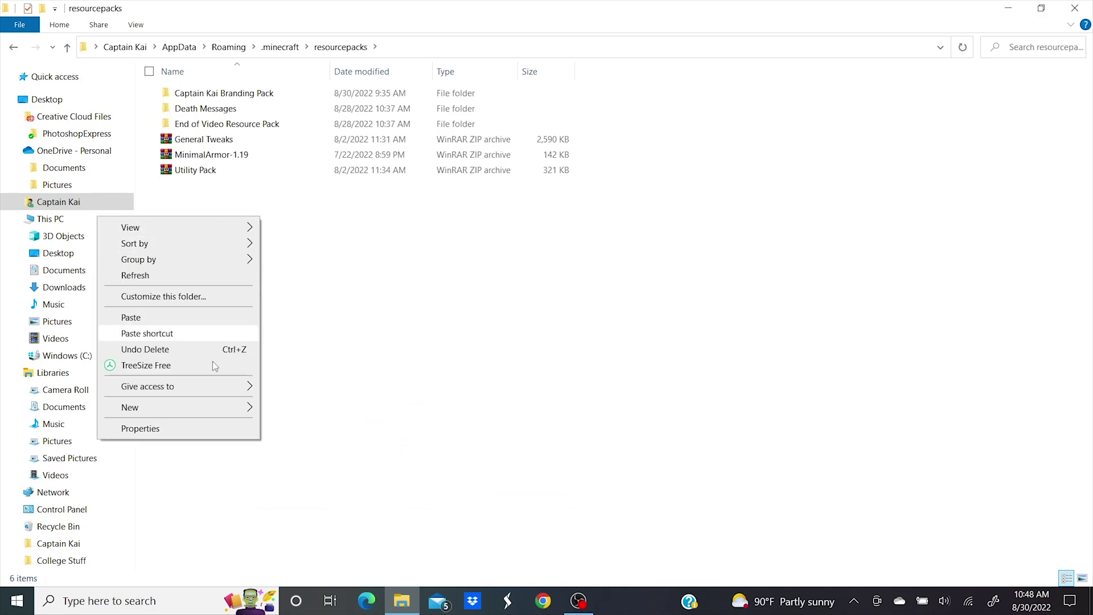
{"action": "mouse_move", "coordinate": [214, 407]}
{"action": "left_click", "coordinate": [308, 408]}
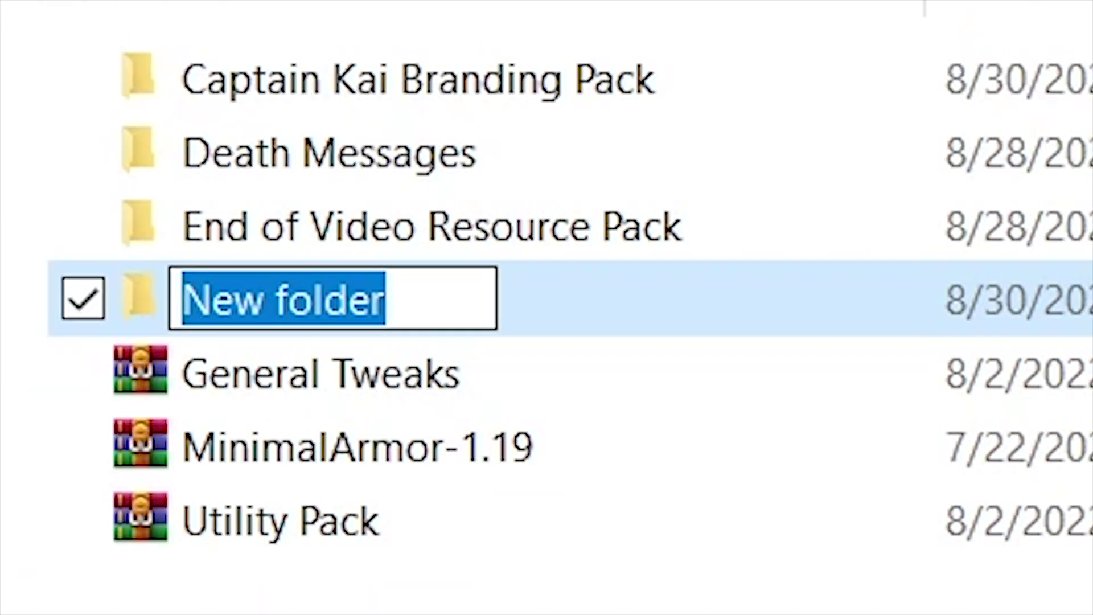
{"action": "type", "text": "Teas"}
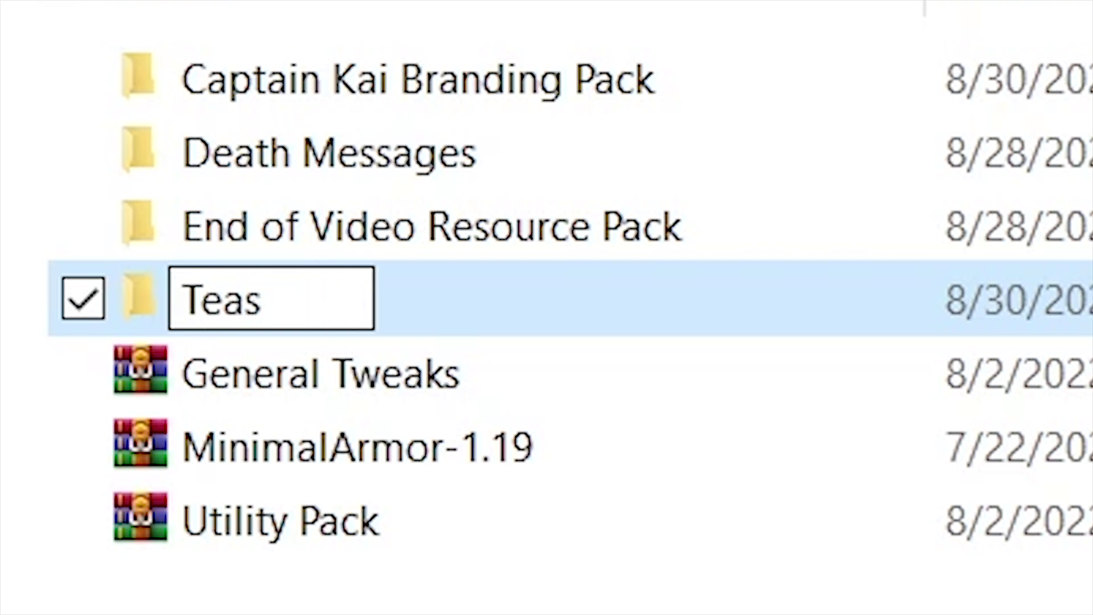
{"action": "key", "text": "BackSpace"}
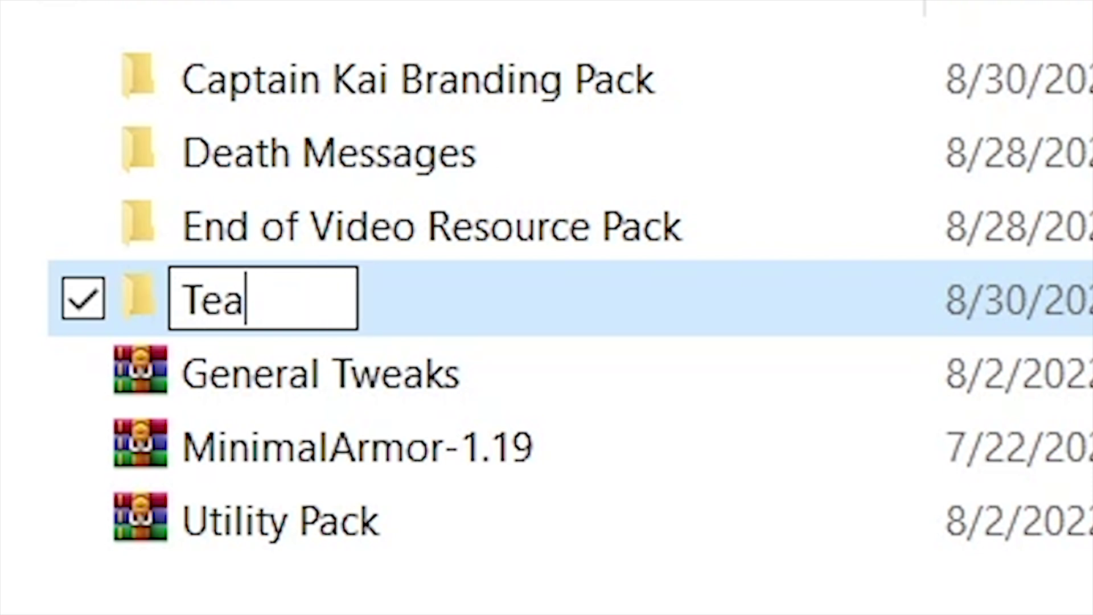
{"action": "type", "text": "'s UI"}
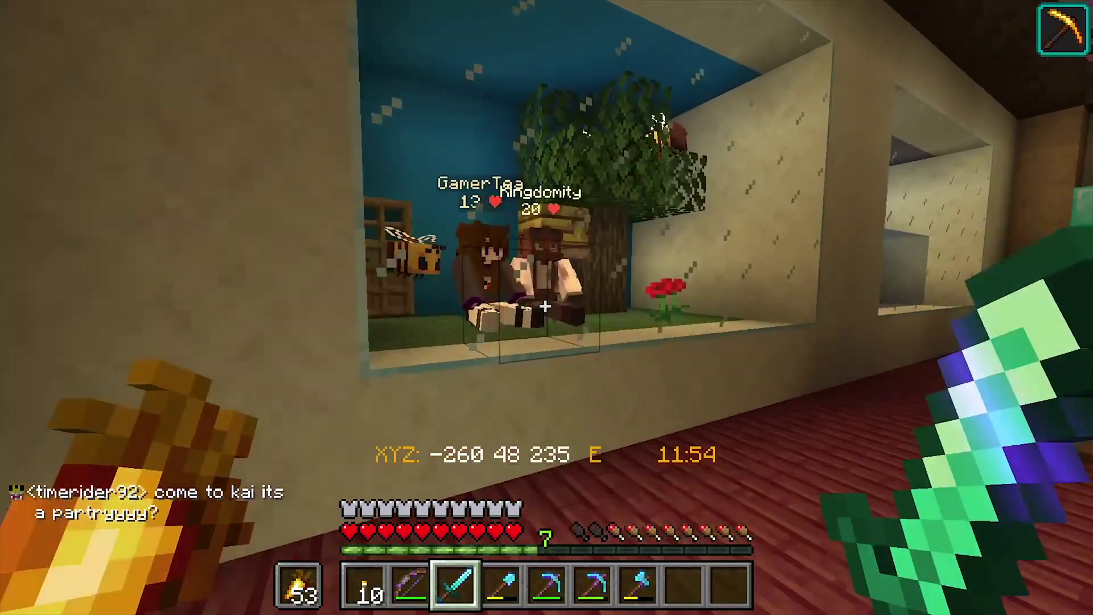
{"action": "key", "text": "w"}
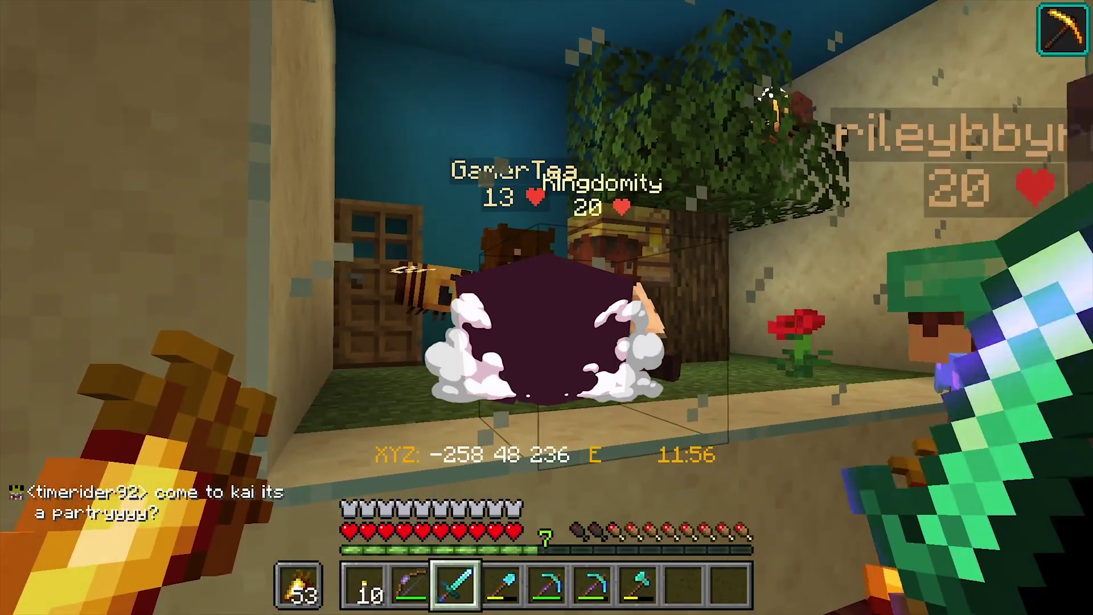
{"action": "key", "text": "w"}
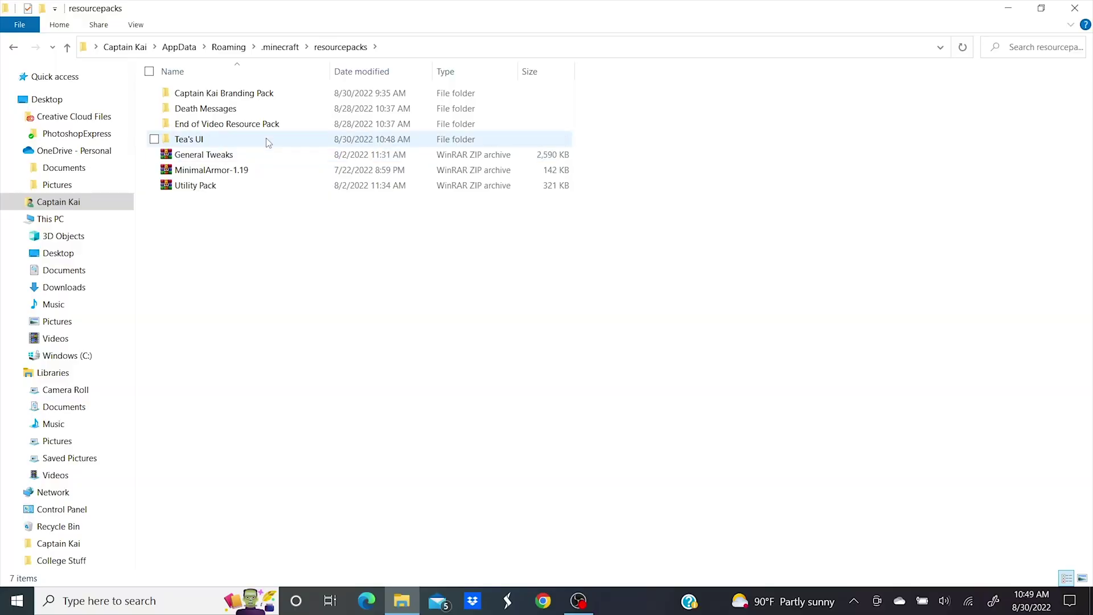
Paste the copied 1.19.2 jar file into the Tea's UI folder.
{"action": "double_click", "coordinate": [267, 141]}
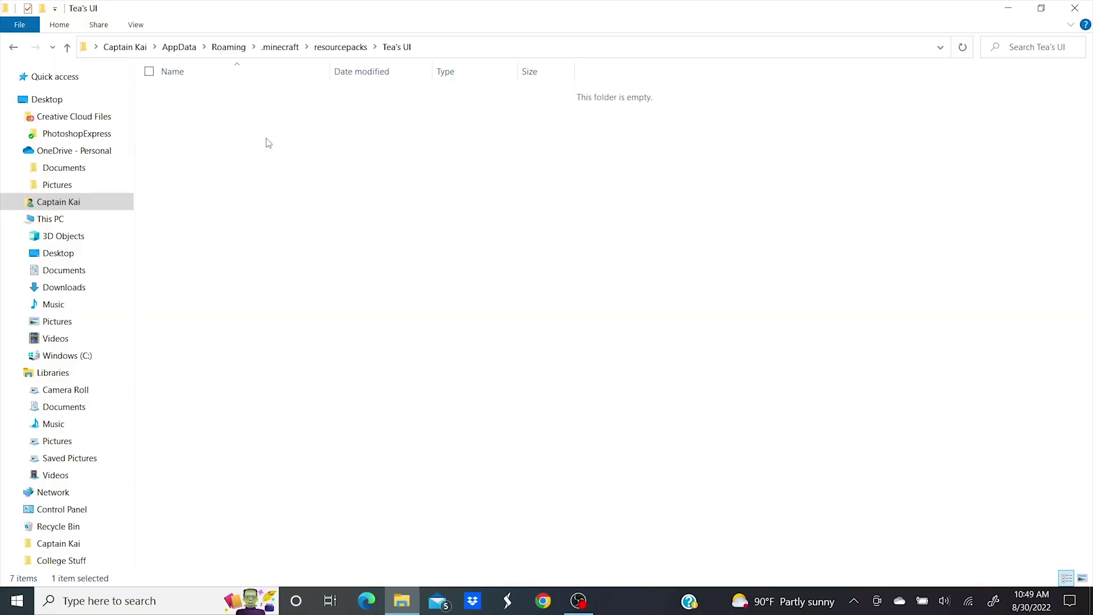
{"action": "right_click", "coordinate": [282, 222]}
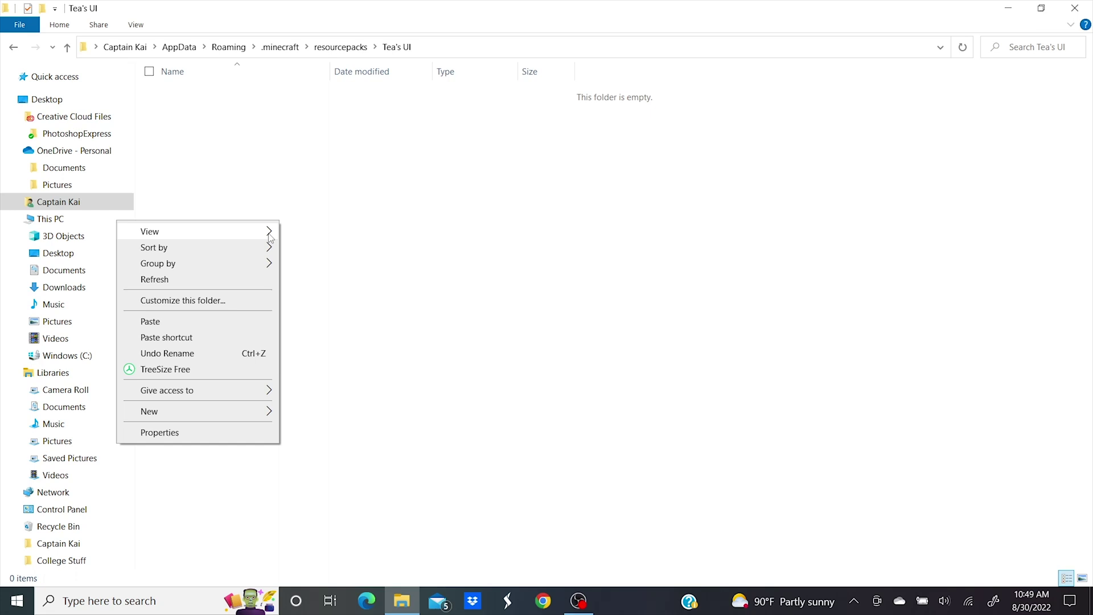
{"action": "left_click", "coordinate": [222, 319]}
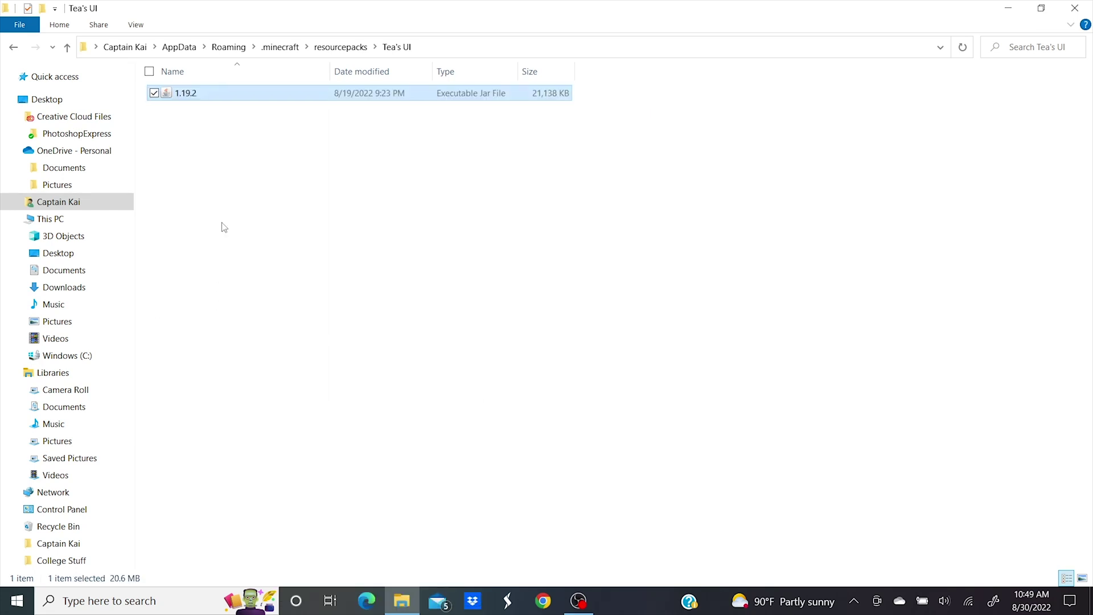
Extract the 1.19.2 jar file with WinRAR into a 1.19.2 subfolder of Tea's UI.
{"action": "right_click", "coordinate": [274, 92]}
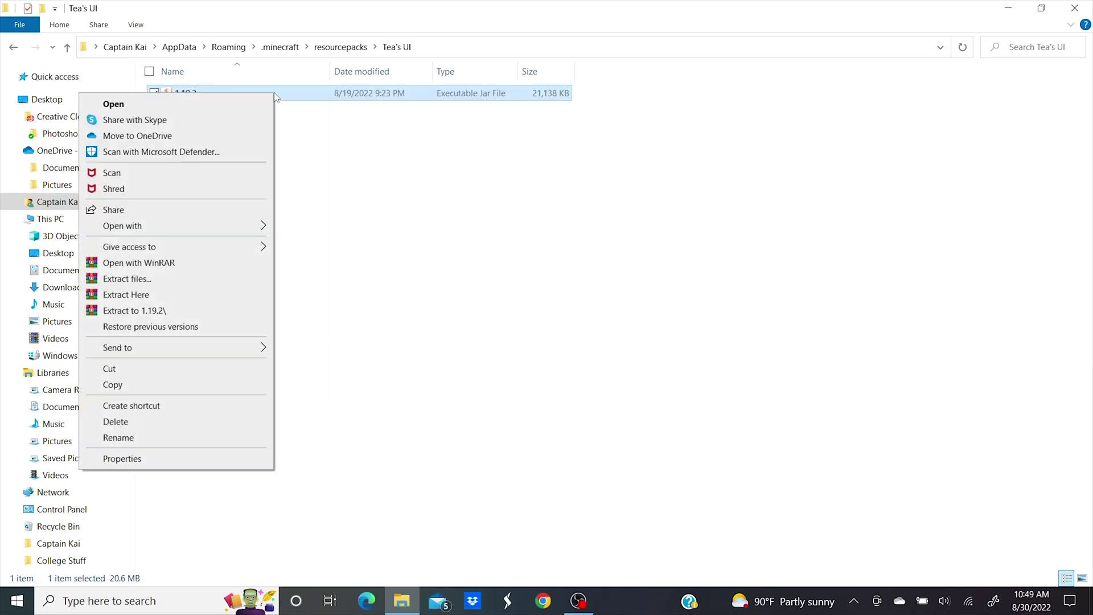
{"action": "left_click", "coordinate": [152, 280]}
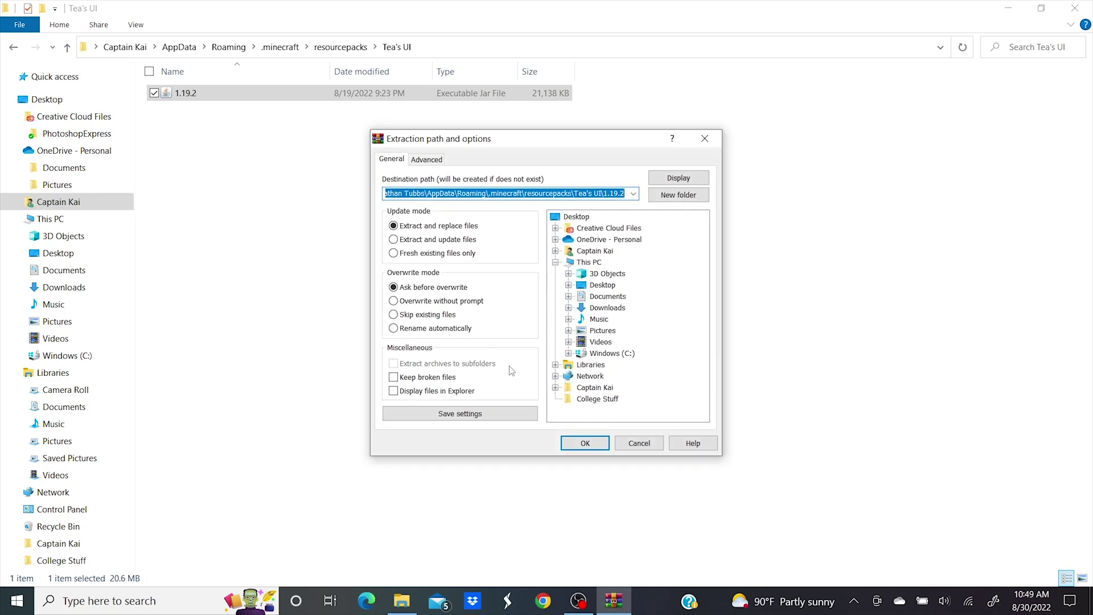
{"action": "left_click", "coordinate": [582, 443]}
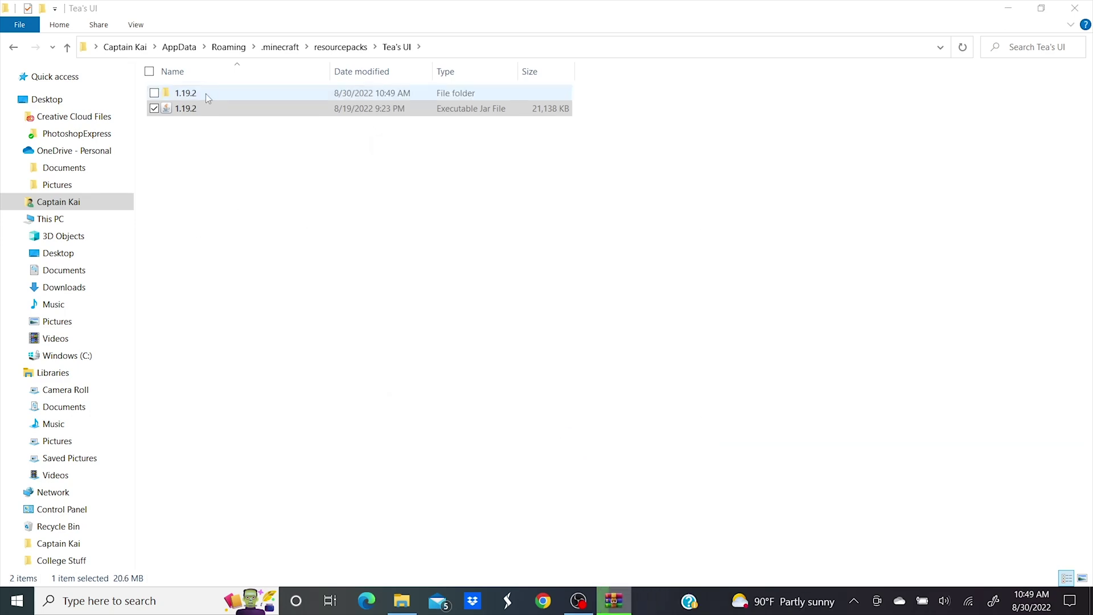
Place the assets folder from the extracted 1.19.2 folder directly into the Tea's UI folder.
{"action": "double_click", "coordinate": [206, 93]}
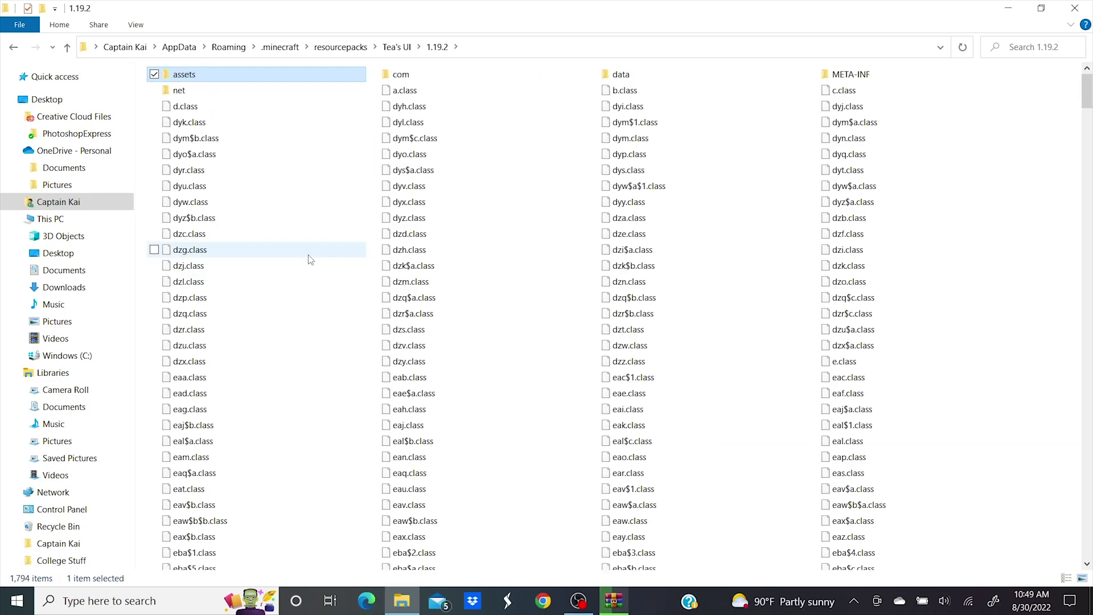
{"action": "left_click", "coordinate": [14, 49]}
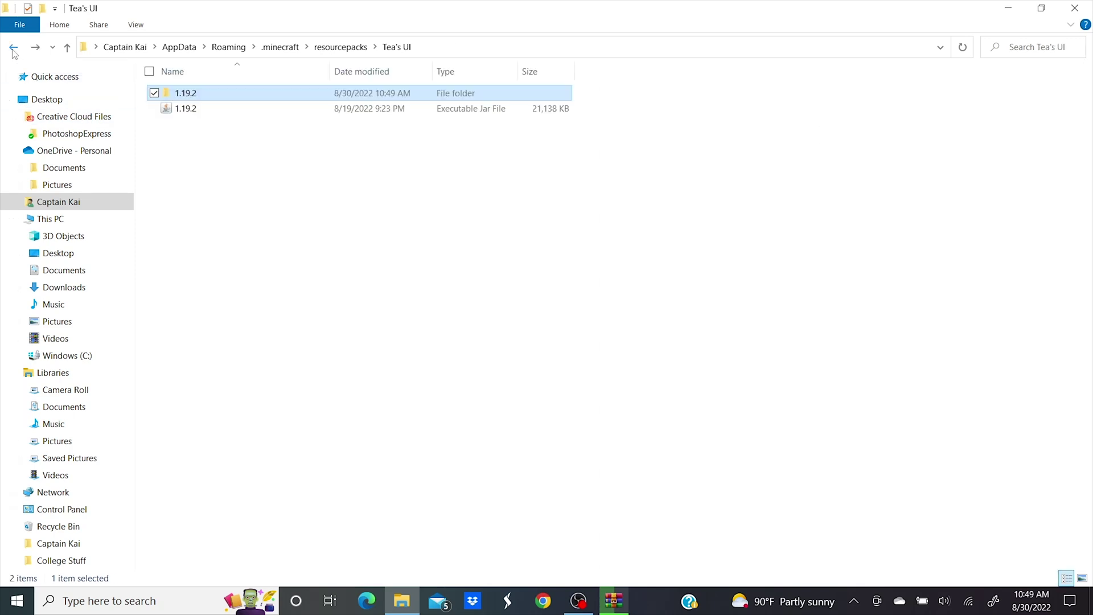
{"action": "left_click_drag", "start_coordinate": [275, 137], "coordinate": [211, 130]}
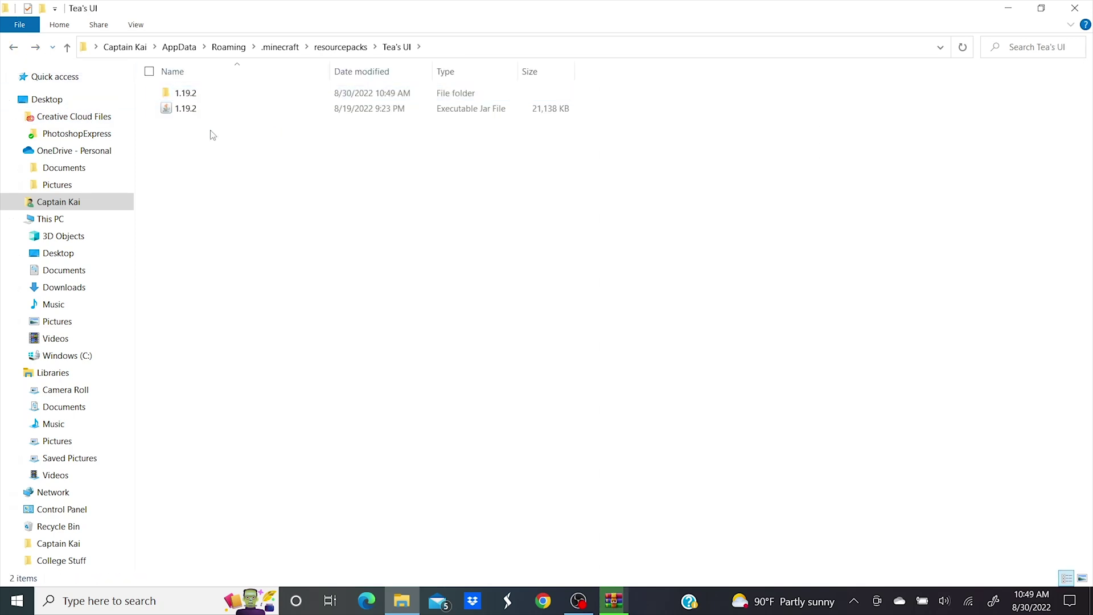
{"action": "right_click", "coordinate": [275, 167]}
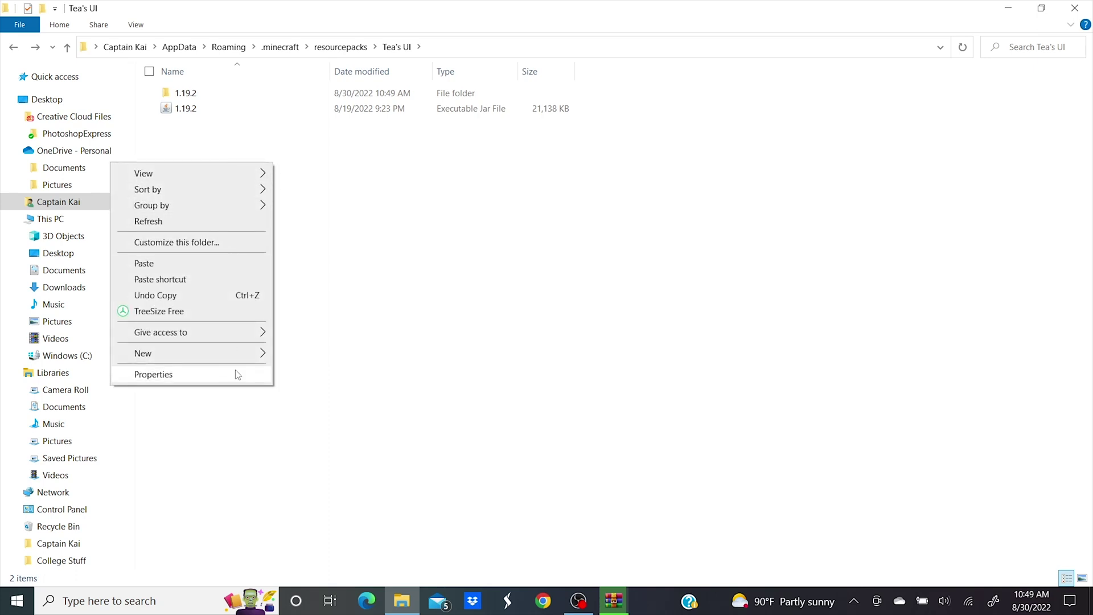
{"action": "left_click", "coordinate": [202, 264]}
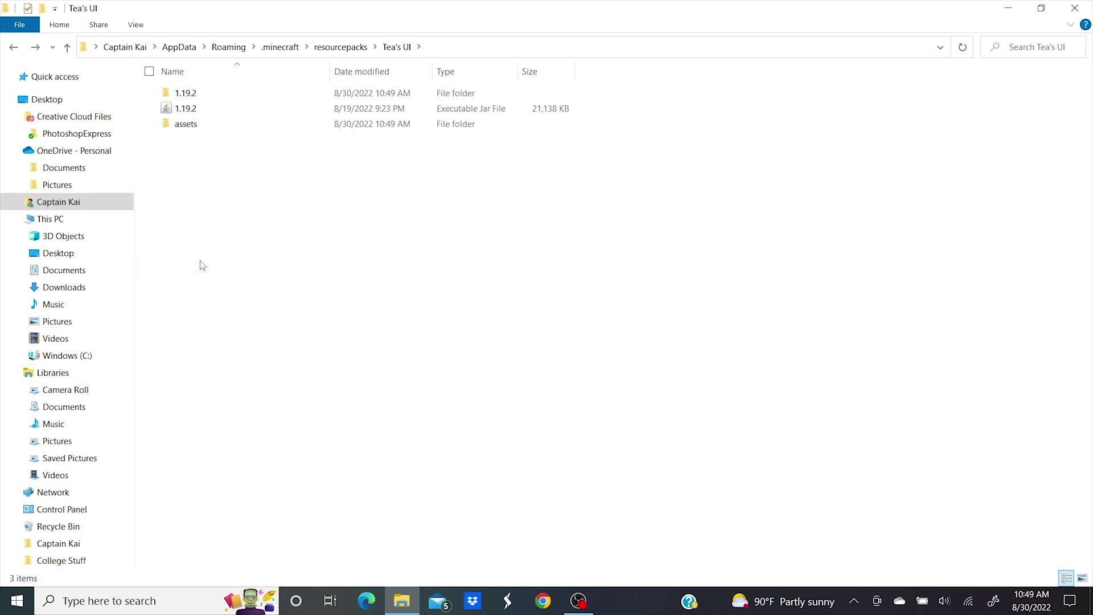
Delete the extracted 1.19.2 folder and the 1.19.2 jar file from Tea's UI.
{"action": "left_click", "coordinate": [154, 108]}
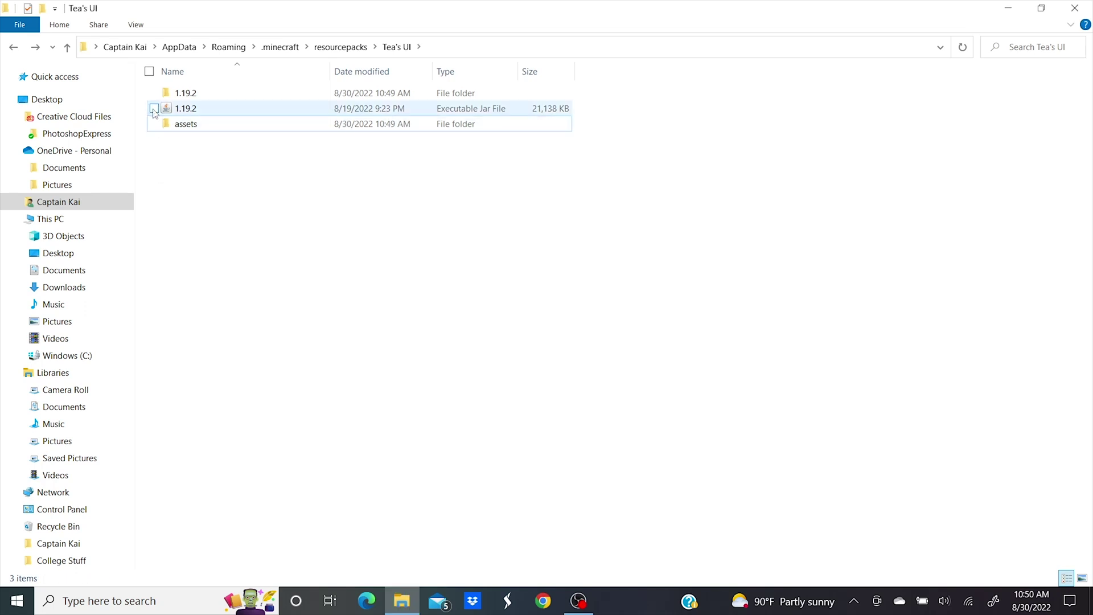
{"action": "left_click", "coordinate": [153, 93]}
{"action": "right_click", "coordinate": [250, 100]}
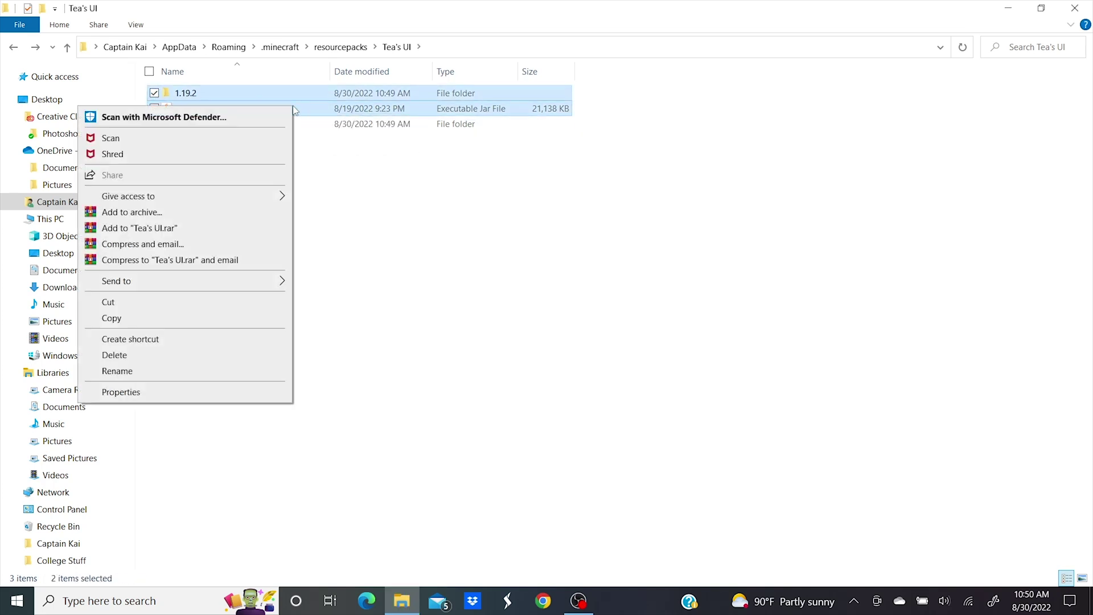
{"action": "left_click", "coordinate": [237, 356]}
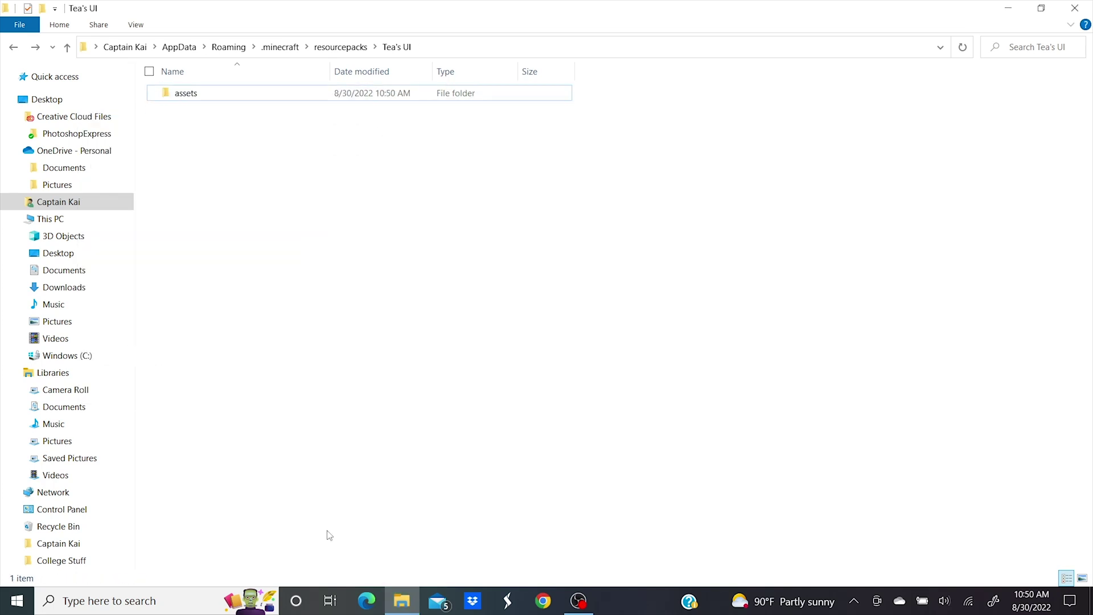
Write a JSON pack description in a new Notepad file with pack_version 9 and pack_description "Tea is not food".
{"action": "left_click", "coordinate": [139, 604]}
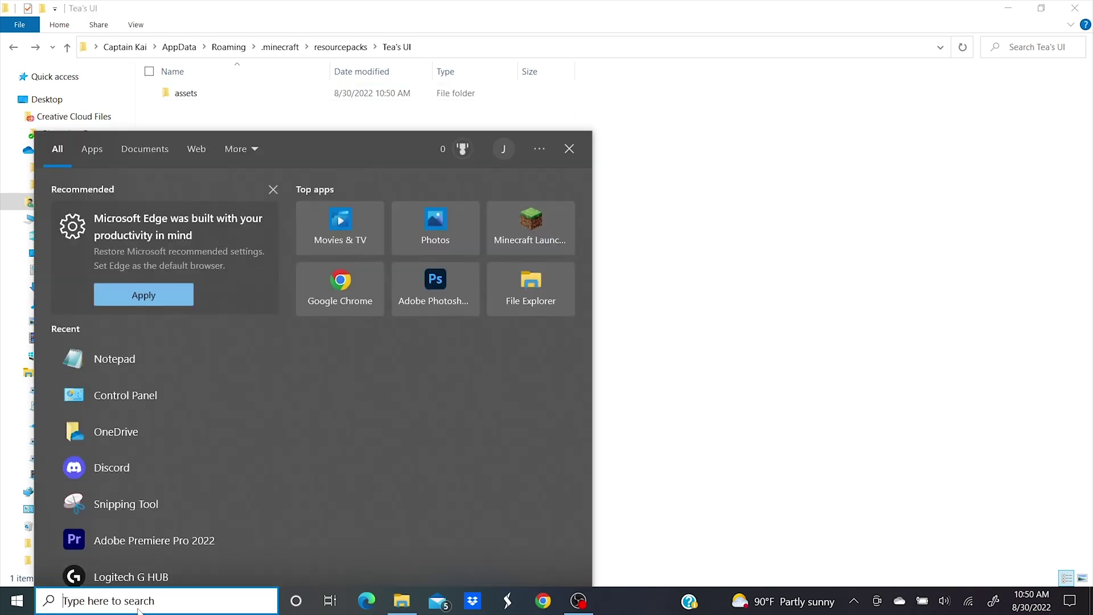
{"action": "type", "text": "note"}
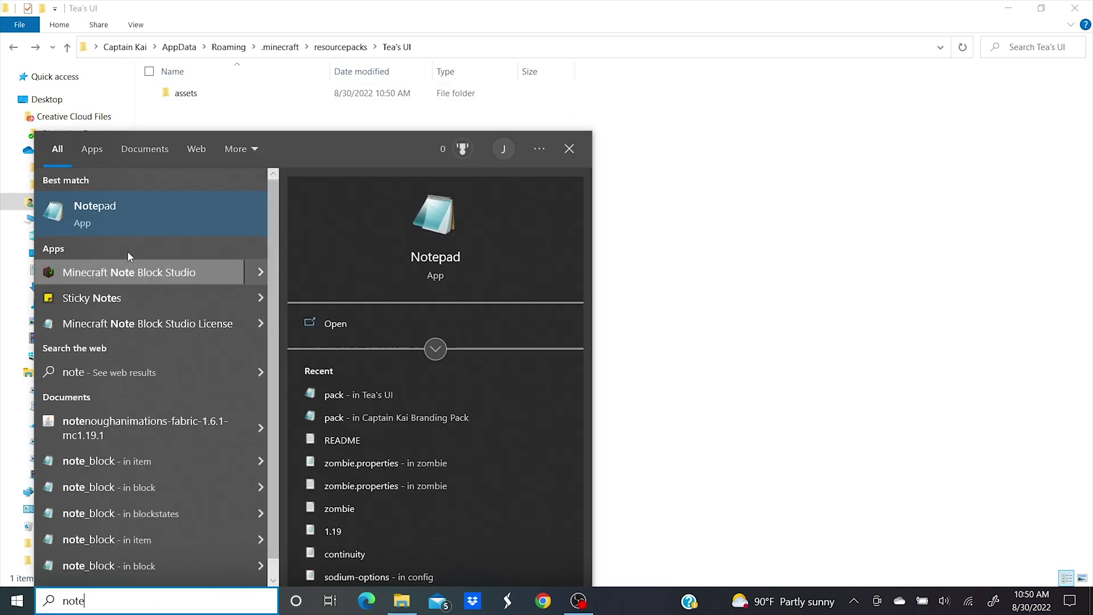
{"action": "left_click", "coordinate": [124, 218]}
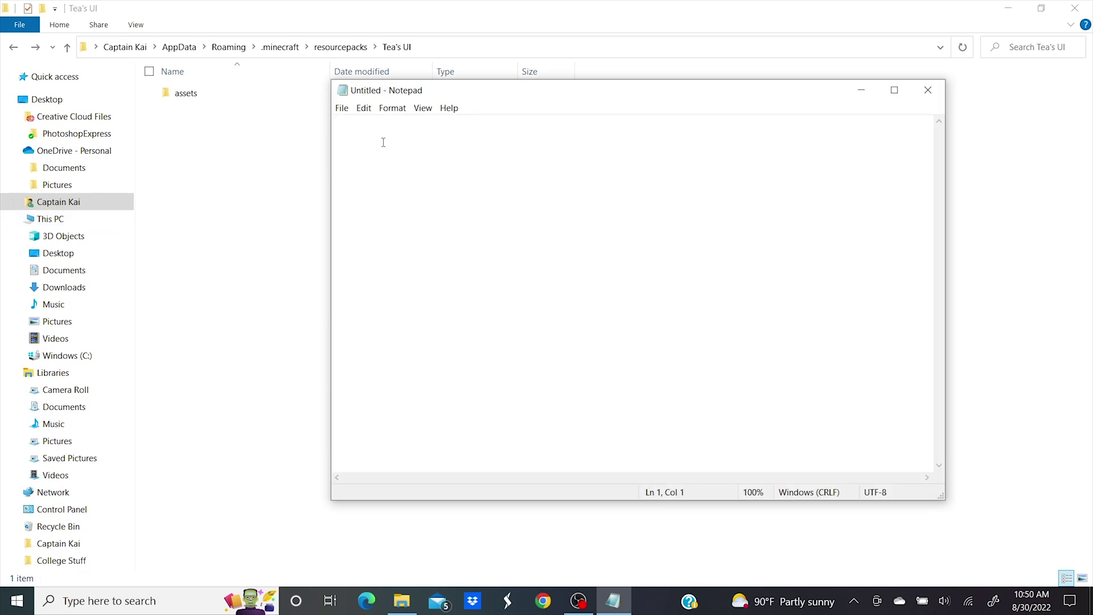
{"action": "type", "text": "{"}
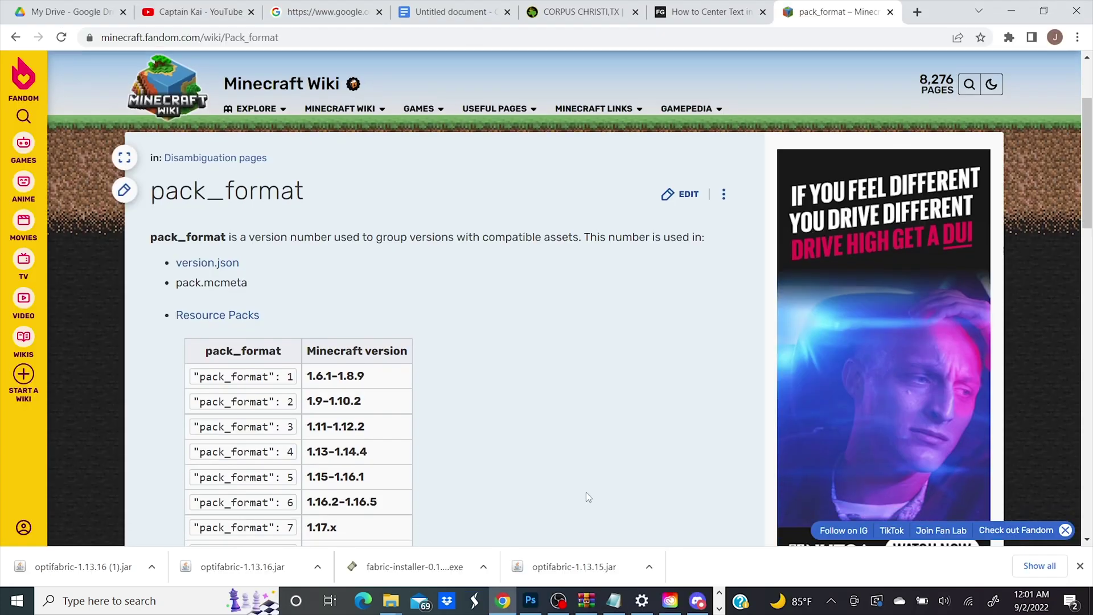
{"action": "scroll", "coordinate": [585, 491], "scroll_direction": "down", "scroll_amount": 3}
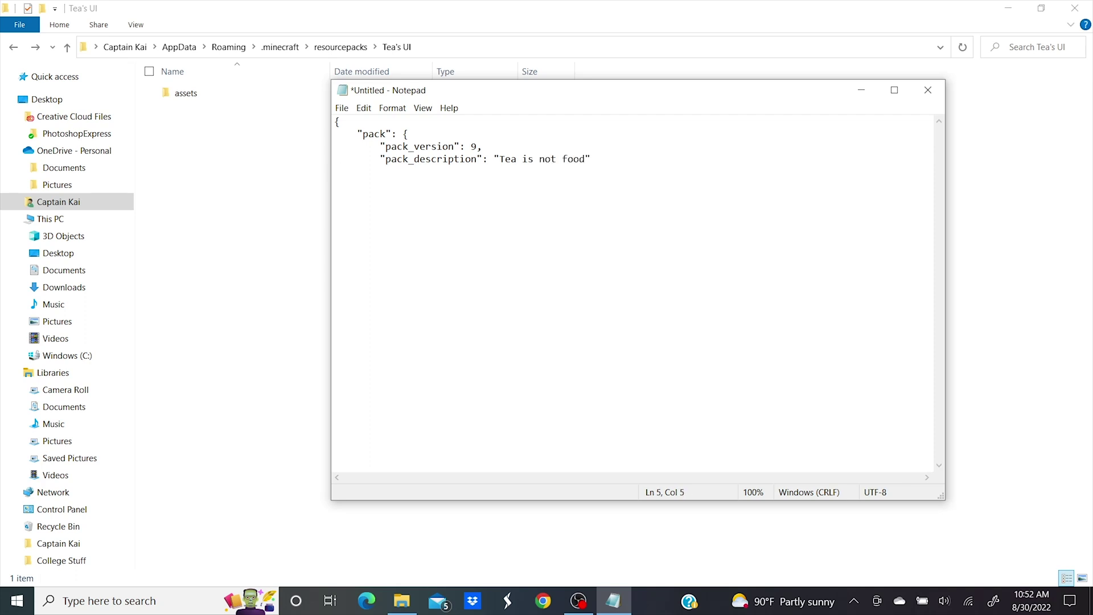
Save the text file as pack.mcmeta in the Tea's UI folder and close Notepad.
{"action": "left_click", "coordinate": [342, 107]}
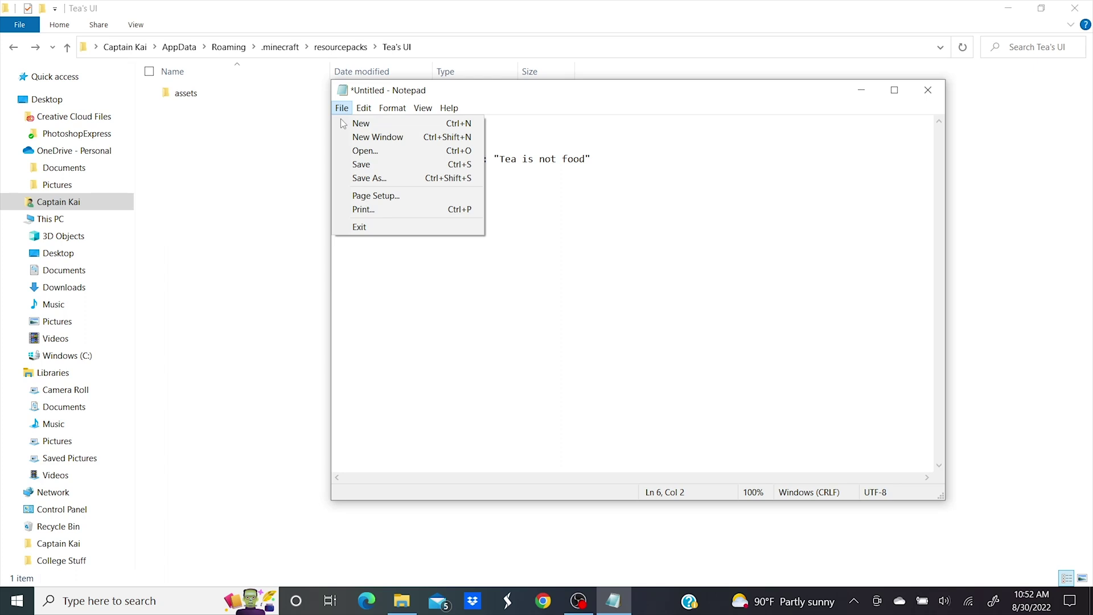
{"action": "left_click", "coordinate": [364, 164]}
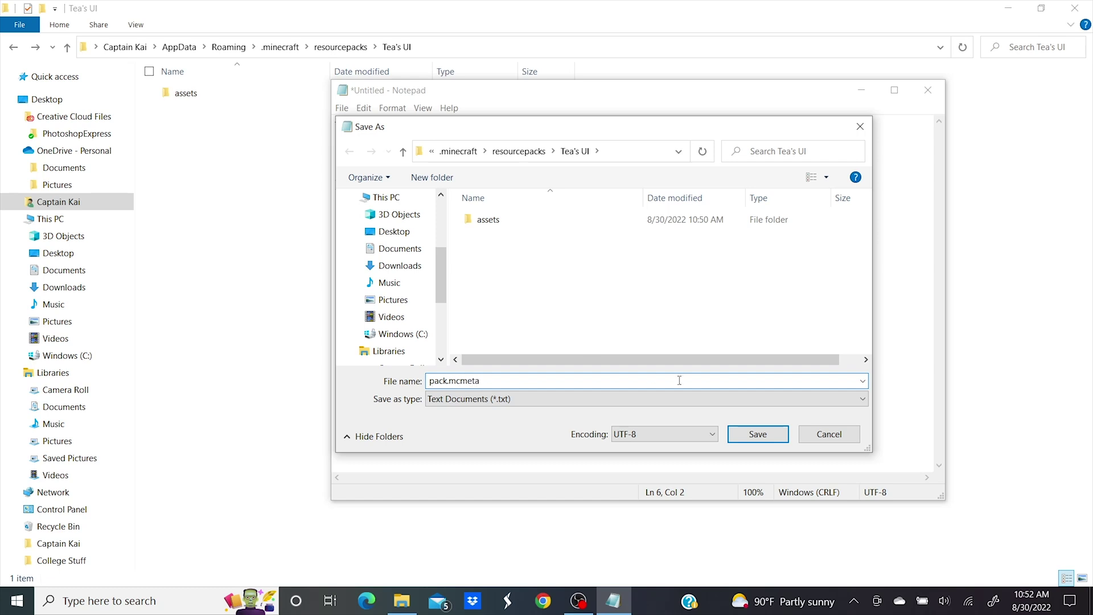
{"action": "left_click", "coordinate": [744, 434]}
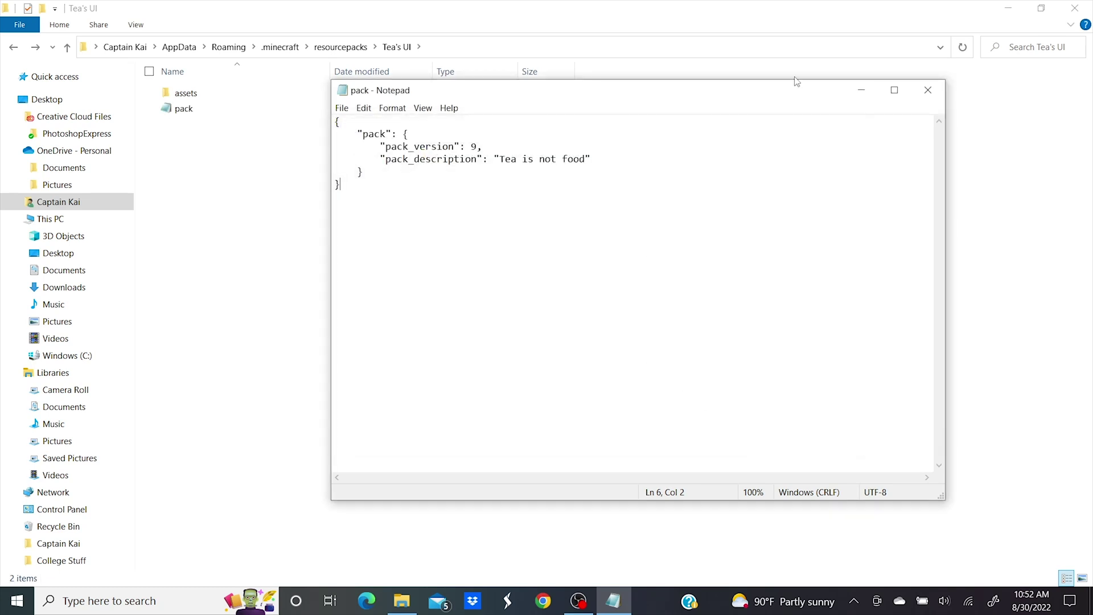
{"action": "left_click", "coordinate": [928, 91]}
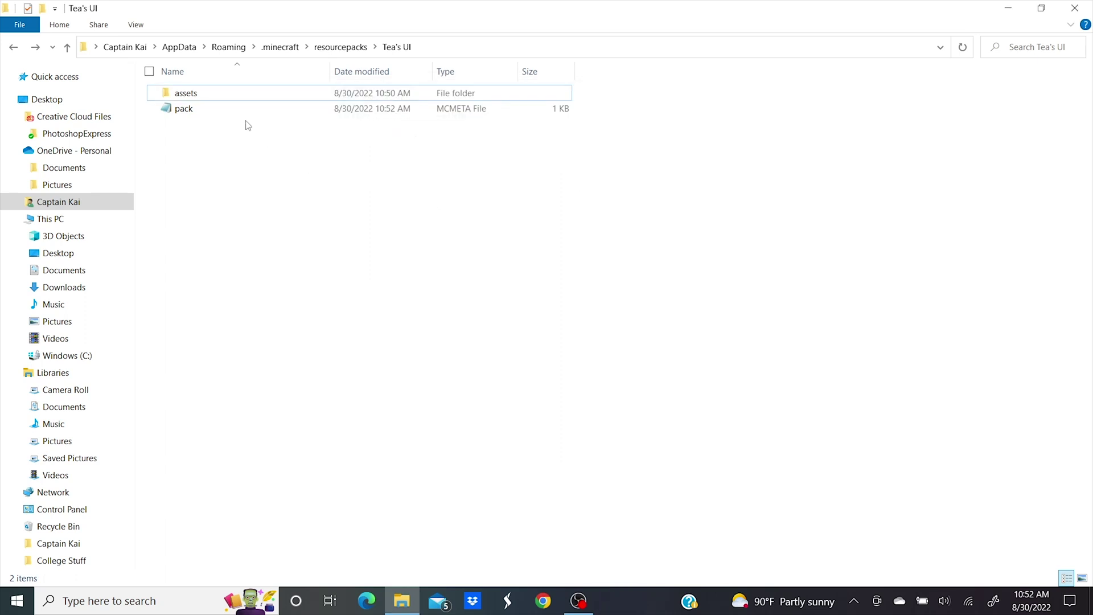
Delete the realms folder and the .mcassetsroot file from the assets folder.
{"action": "double_click", "coordinate": [243, 97]}
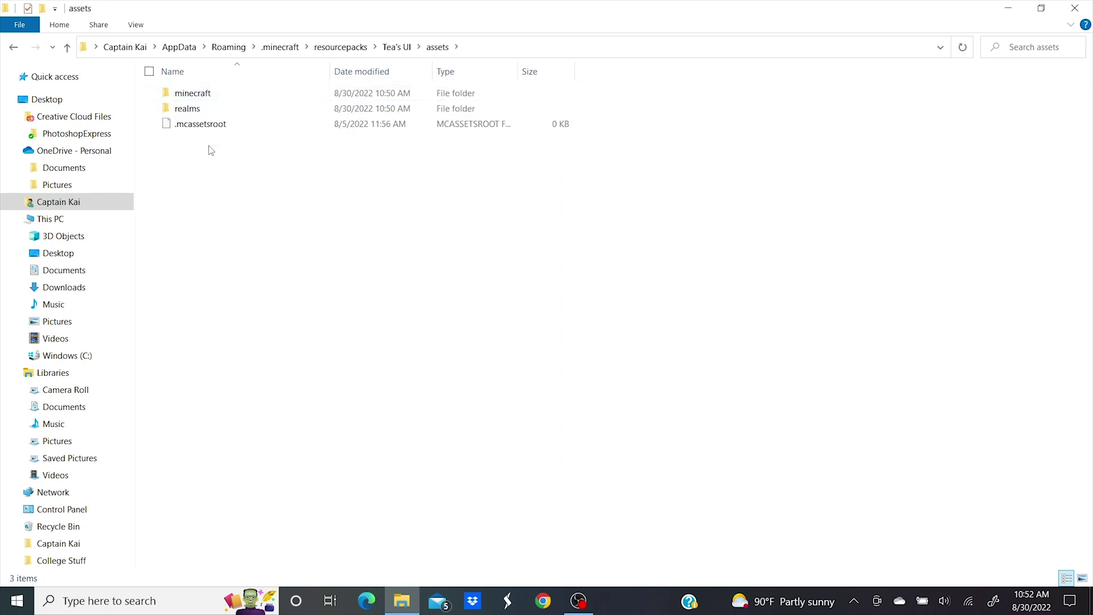
{"action": "left_click_drag", "start_coordinate": [210, 150], "coordinate": [194, 106]}
{"action": "right_click", "coordinate": [199, 108]}
{"action": "left_click", "coordinate": [83, 455]}
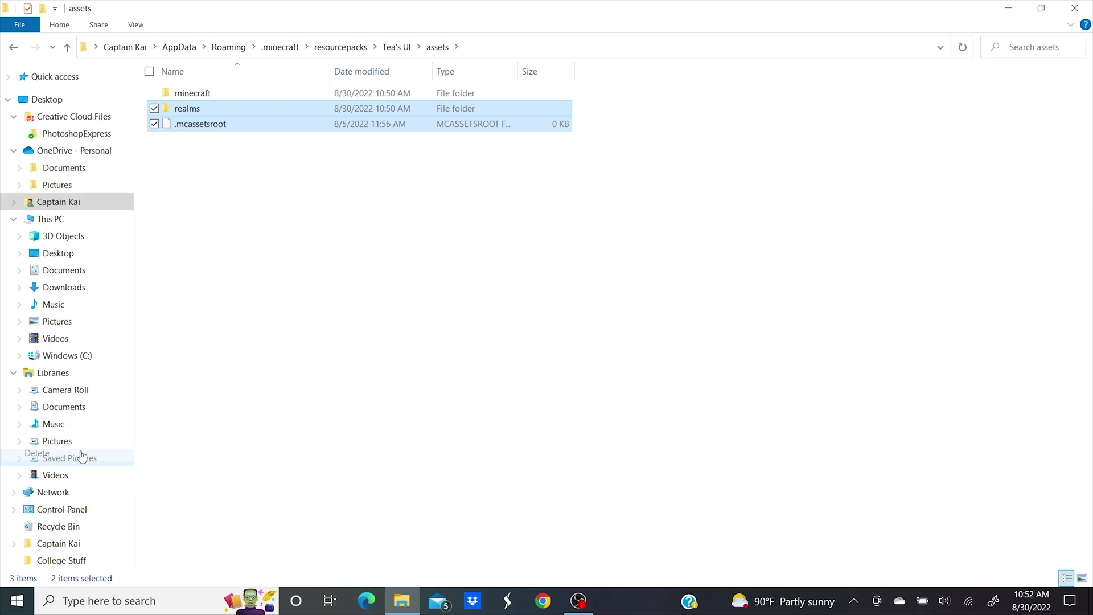
Delete everything except the textures folder from the minecraft folder inside assets.
{"action": "double_click", "coordinate": [257, 94]}
{"action": "left_click_drag", "start_coordinate": [246, 264], "coordinate": [207, 90]}
{"action": "right_click", "coordinate": [223, 132]}
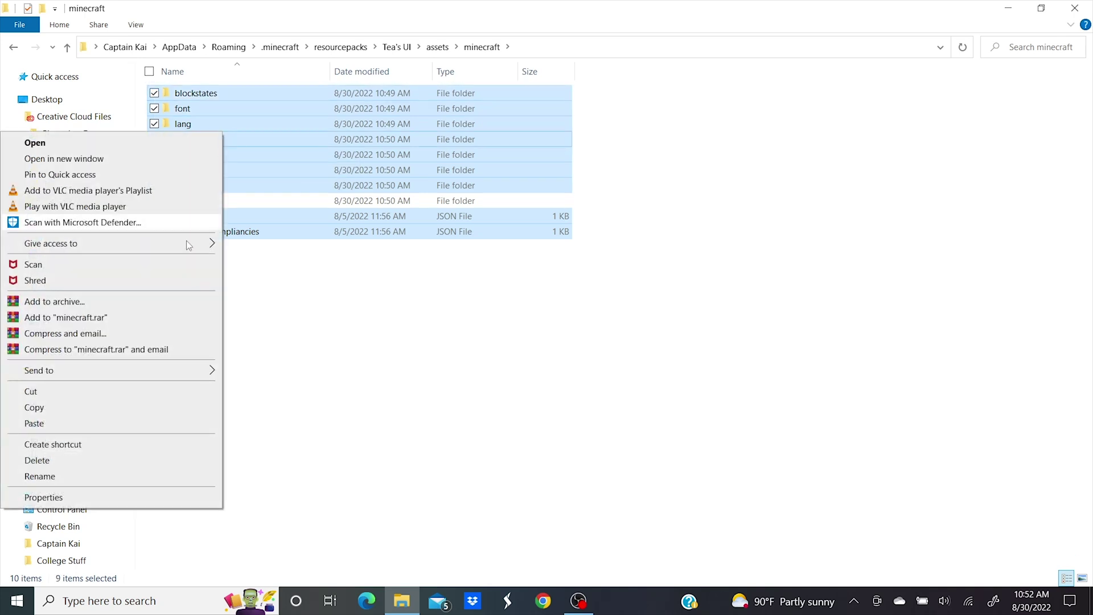
{"action": "left_click", "coordinate": [171, 460]}
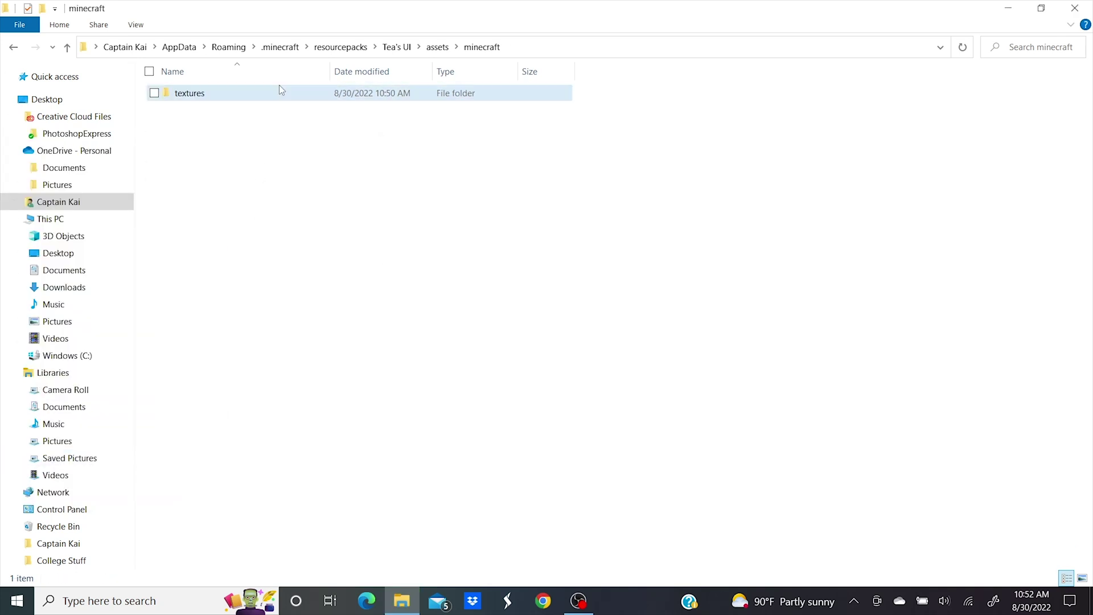
Delete everything except the gui folder from the textures folder.
{"action": "double_click", "coordinate": [279, 90]}
{"action": "left_click_drag", "start_coordinate": [151, 85], "coordinate": [155, 290]}
{"action": "right_click", "coordinate": [228, 277]}
{"action": "left_click", "coordinate": [81, 533]}
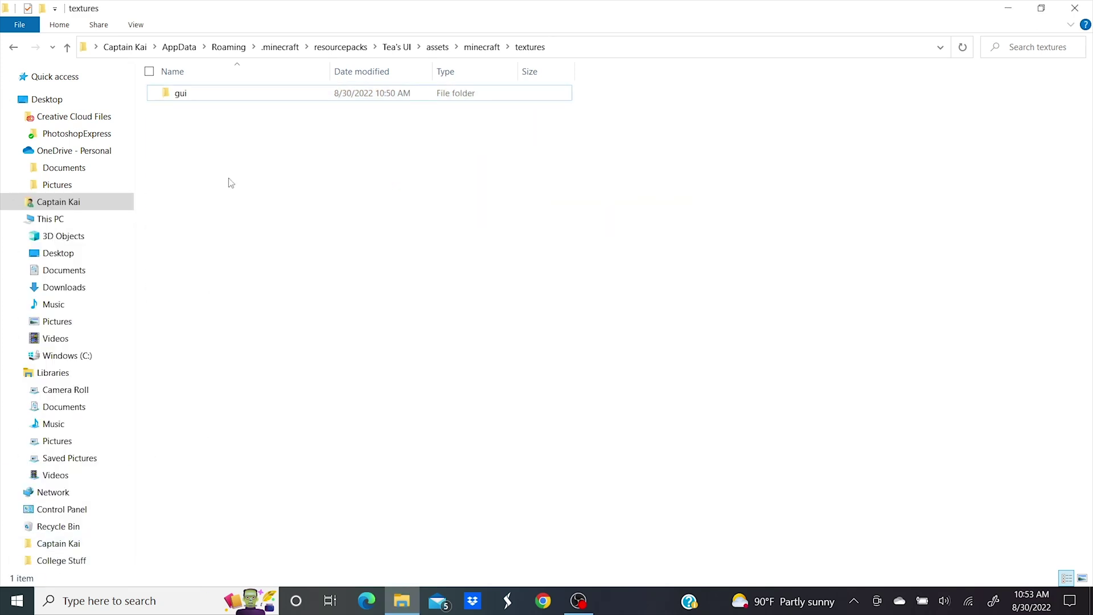
Delete all folders and images except icons from the gui folder.
{"action": "double_click", "coordinate": [281, 93]}
{"action": "left_click_drag", "start_coordinate": [1057, 263], "coordinate": [199, 187]}
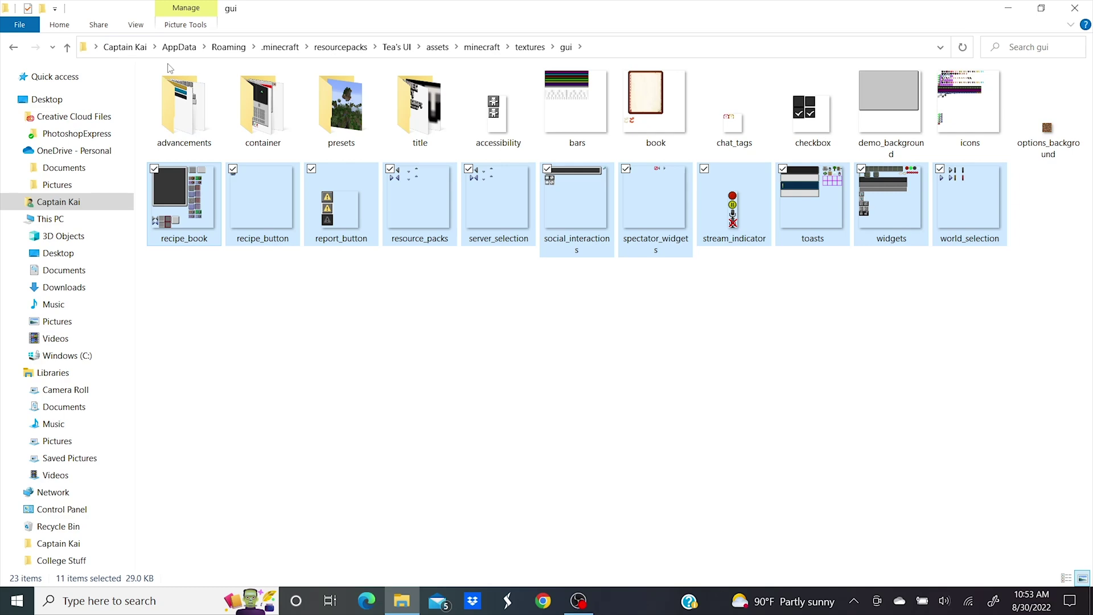
{"action": "left_click_drag", "start_coordinate": [169, 68], "coordinate": [885, 220]}
{"action": "left_click", "coordinate": [1002, 208], "text": "ctrl"}
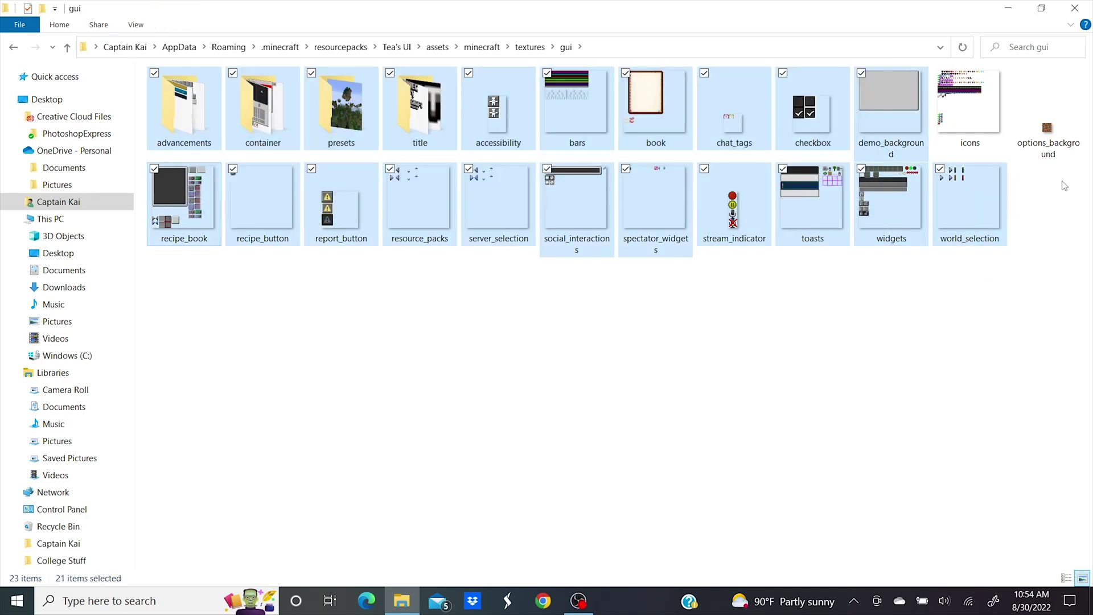
{"action": "left_click", "coordinate": [1063, 140], "text": "ctrl"}
{"action": "right_click", "coordinate": [1063, 141]}
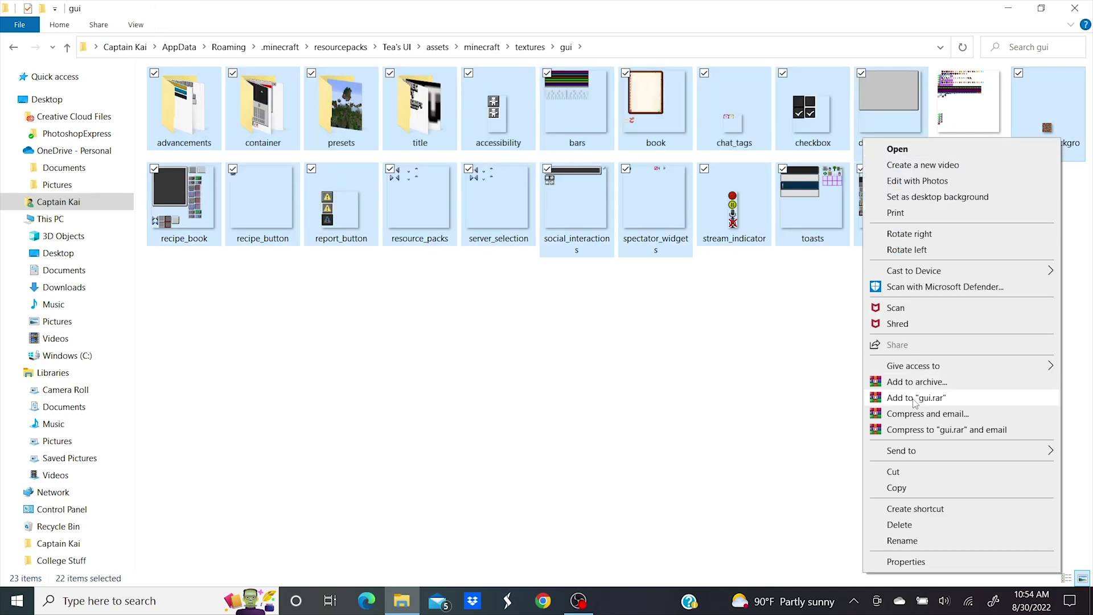
{"action": "left_click", "coordinate": [900, 525]}
Open the remaining icons image in Adobe Photoshop 2022.
{"action": "right_click", "coordinate": [190, 112]}
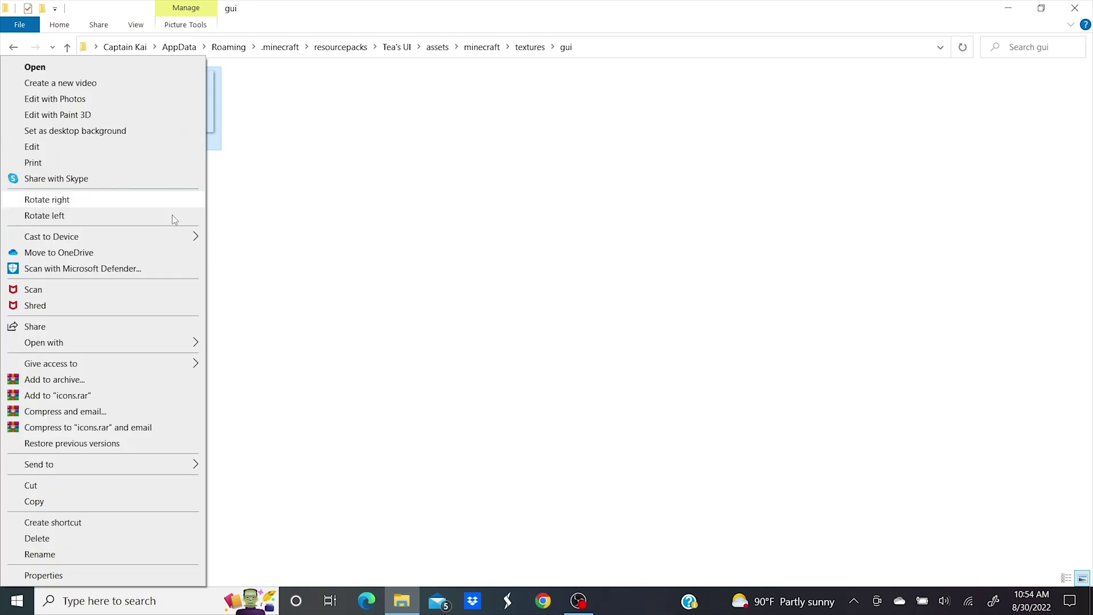
{"action": "mouse_move", "coordinate": [149, 344]}
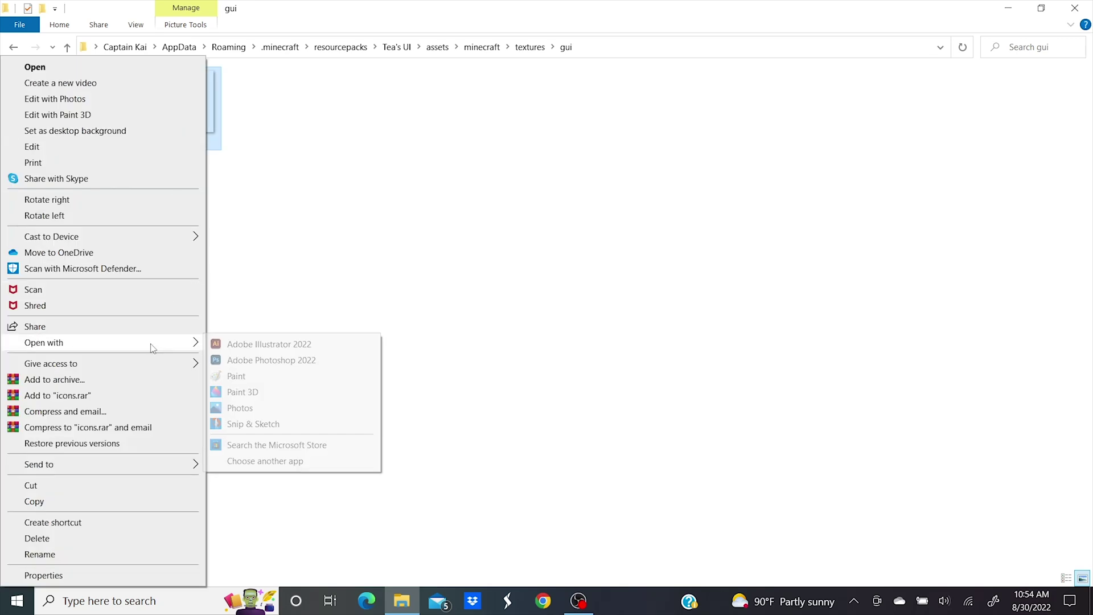
{"action": "left_click", "coordinate": [251, 359]}
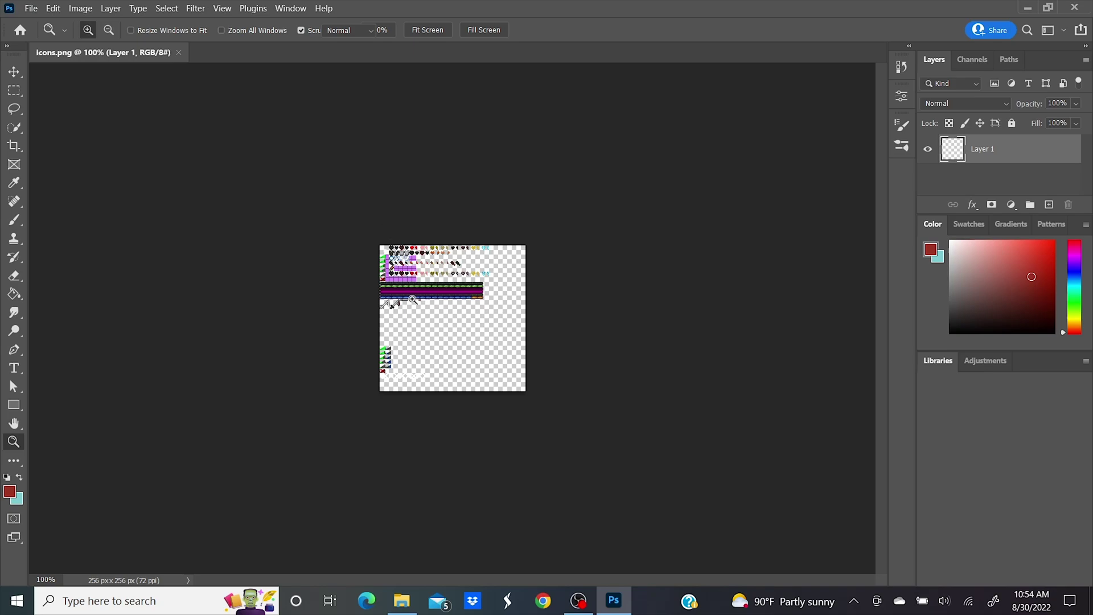
Examine the heart, armor and hunger icons in icons.png at 1200% magnification.
{"action": "left_click", "coordinate": [331, 123]}
{"action": "left_click", "coordinate": [332, 124]}
{"action": "scroll", "coordinate": [334, 134], "scroll_direction": "up", "scroll_amount": 2}
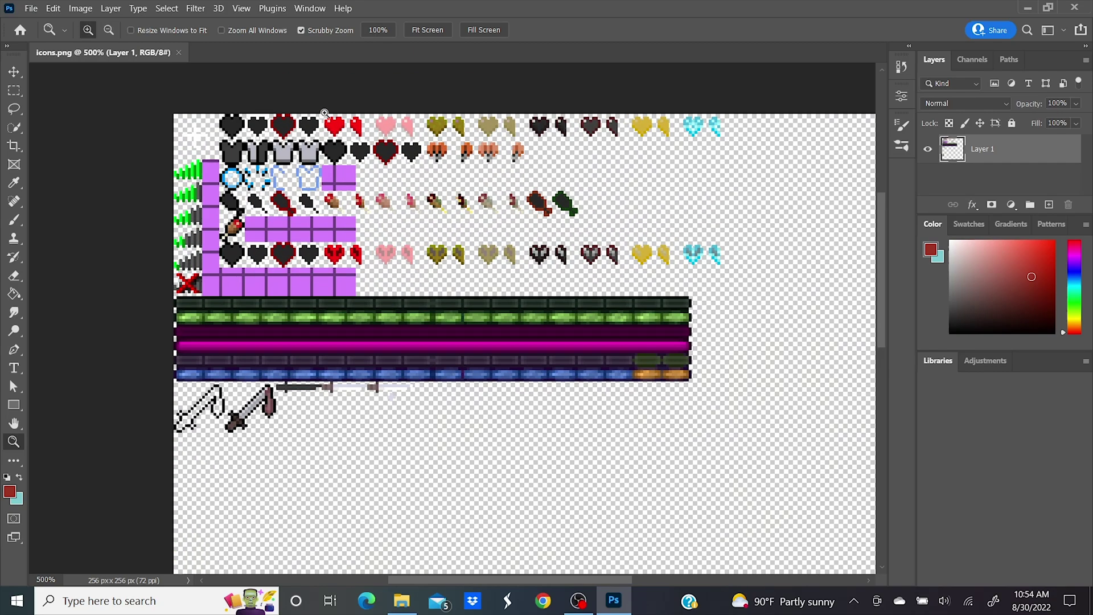
{"action": "left_click", "coordinate": [337, 169]}
{"action": "left_click", "coordinate": [338, 169]}
{"action": "left_click", "coordinate": [337, 169]}
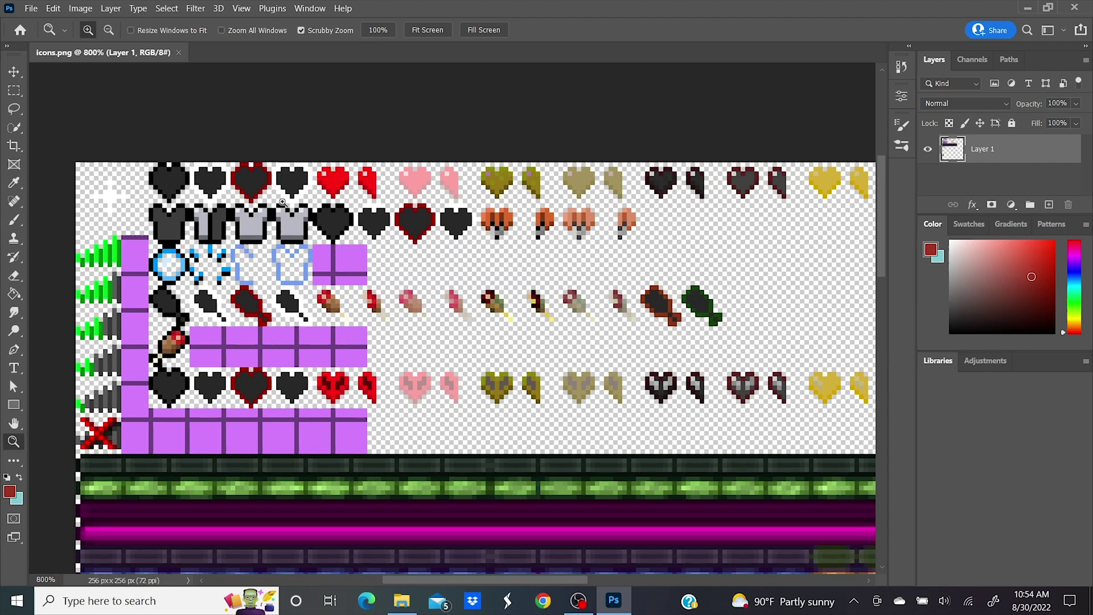
{"action": "left_click", "coordinate": [283, 202]}
{"action": "scroll", "coordinate": [354, 274], "scroll_direction": "left", "scroll_amount": 1}
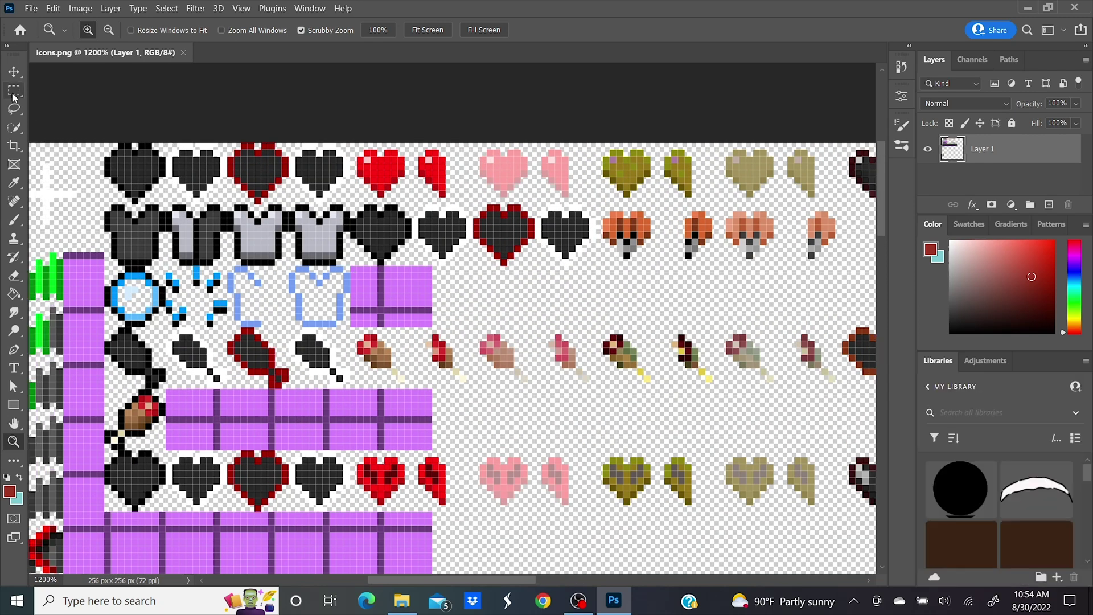
Outline the red-bordered heart background and the full red heart with rectangular marquee selections, deselecting each one.
{"action": "left_click", "coordinate": [13, 95]}
{"action": "left_click_drag", "start_coordinate": [230, 145], "coordinate": [289, 203]}
{"action": "right_click", "coordinate": [395, 194]}
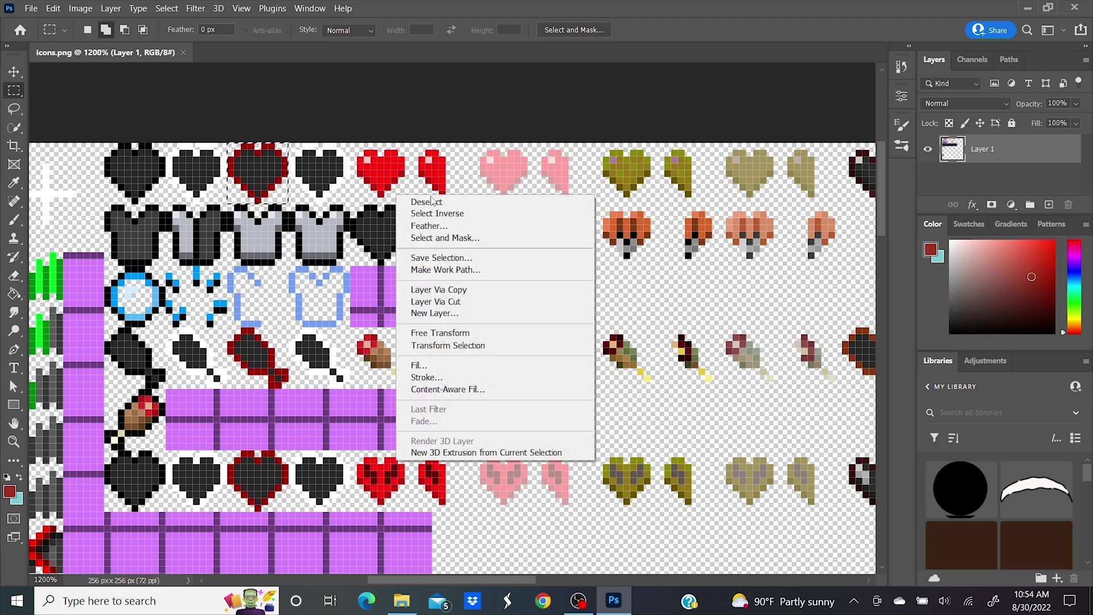
{"action": "left_click", "coordinate": [406, 200]}
{"action": "left_click_drag", "start_coordinate": [358, 151], "coordinate": [404, 196]}
{"action": "right_click", "coordinate": [434, 180]}
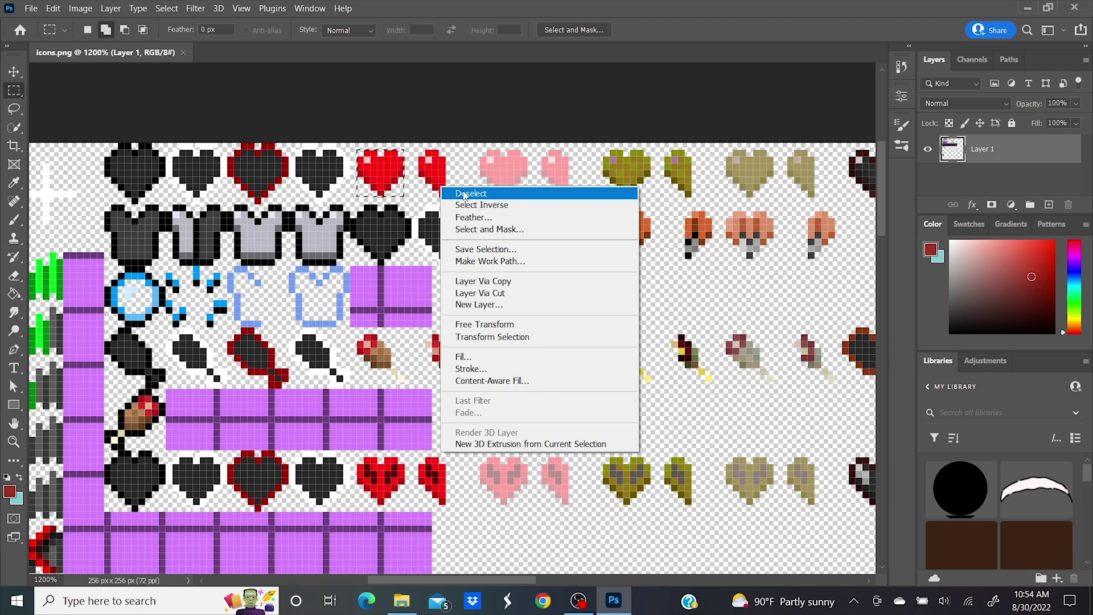
{"action": "left_click", "coordinate": [464, 196]}
Outline the dark hunger background and the full hunger drumstick with rectangular marquee selections, deselecting each one.
{"action": "left_click_drag", "start_coordinate": [291, 330], "coordinate": [348, 387]}
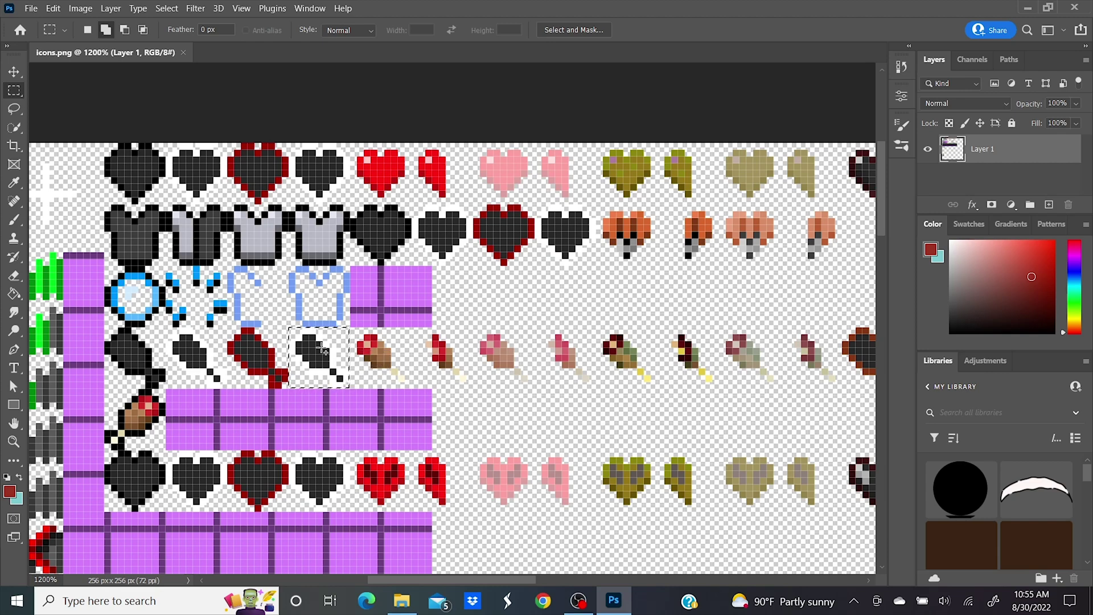
{"action": "right_click", "coordinate": [322, 347]}
{"action": "left_click", "coordinate": [396, 87]}
{"action": "left_click_drag", "start_coordinate": [360, 336], "coordinate": [399, 379]}
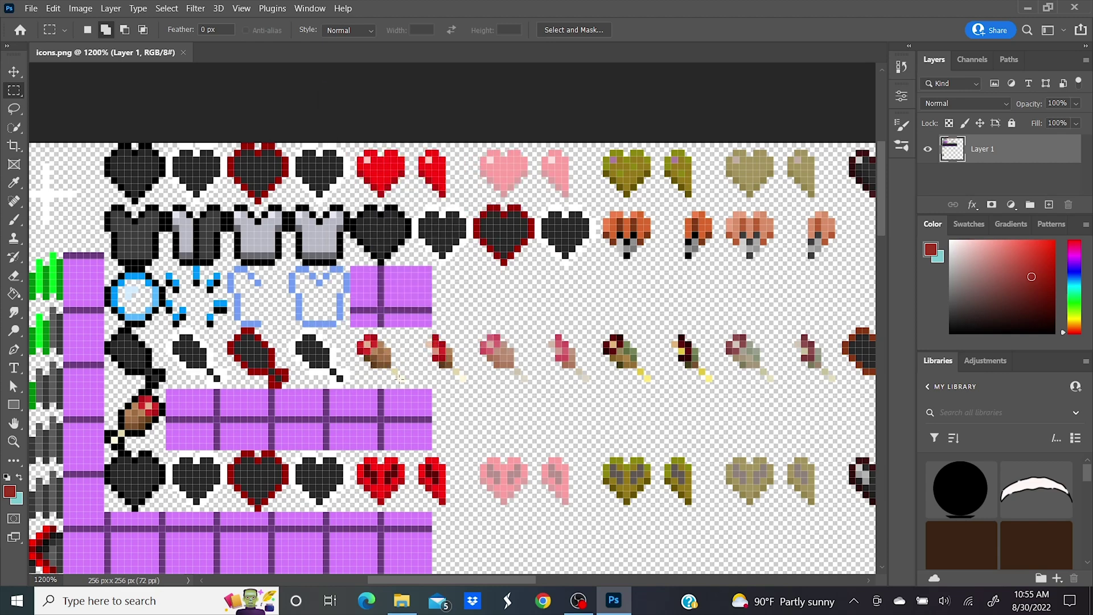
{"action": "right_click", "coordinate": [446, 313]}
{"action": "left_click", "coordinate": [497, 315]}
Switch to Discord and open the full profile of the member who requested tea cups and purple hearts.
{"action": "left_click", "coordinate": [195, 600]}
{"action": "left_click", "coordinate": [107, 472]}
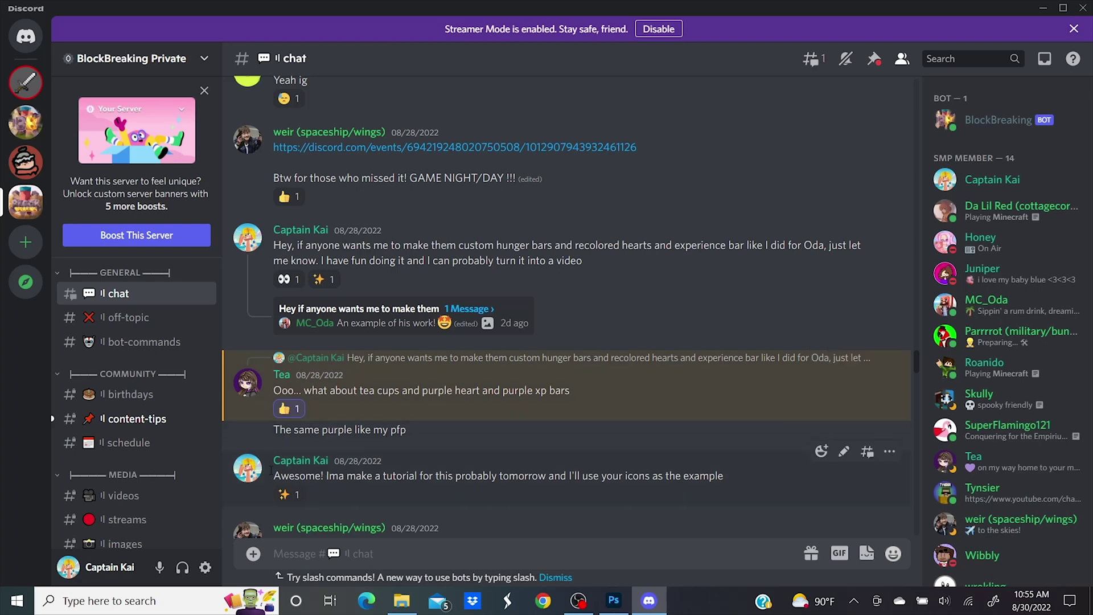
{"action": "left_click", "coordinate": [240, 386]}
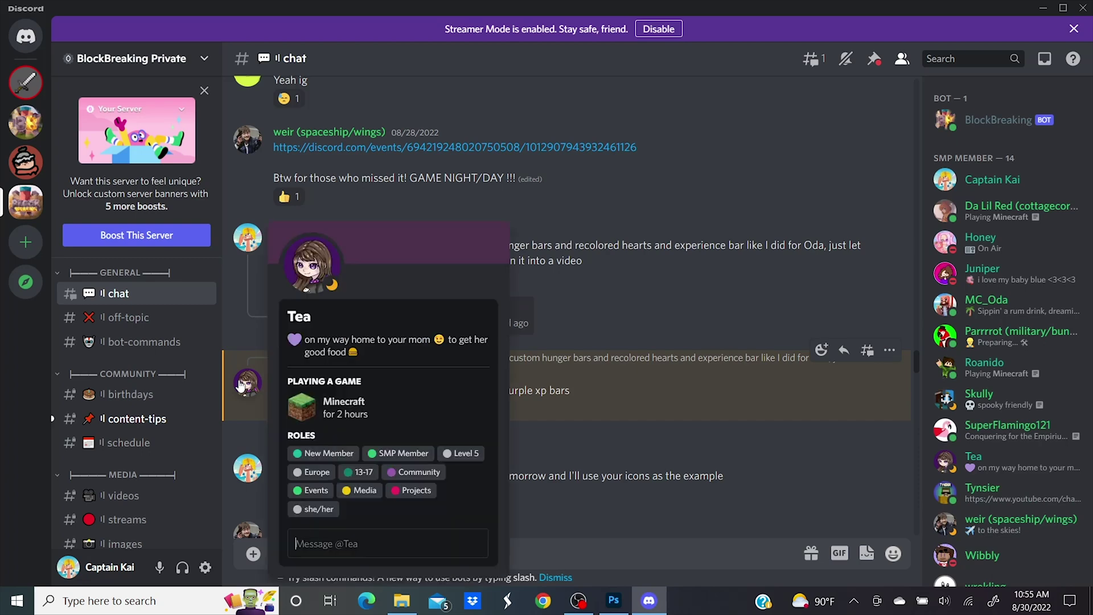
{"action": "left_click", "coordinate": [311, 263]}
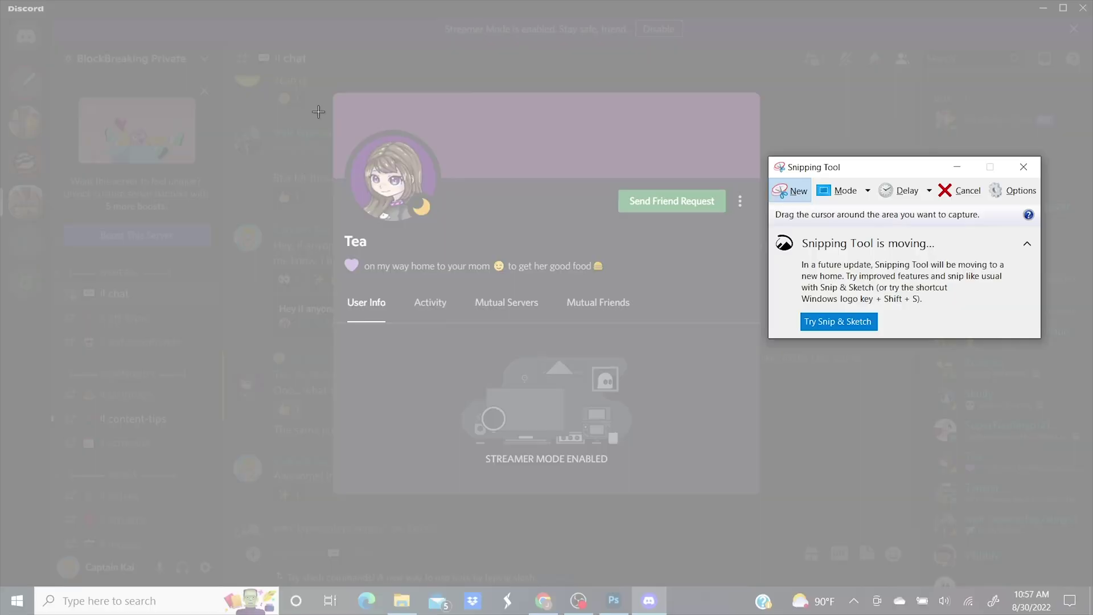
Capture the member's profile picture with the Snipping Tool and save it to the desktop as Capture.
{"action": "left_click_drag", "start_coordinate": [347, 132], "coordinate": [438, 226]}
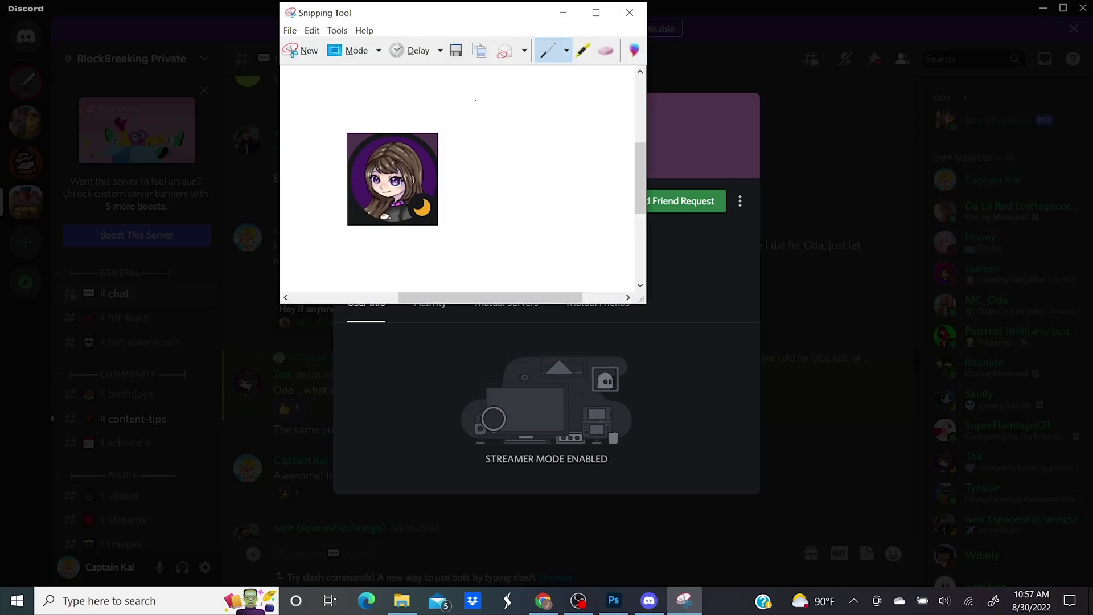
{"action": "left_click", "coordinate": [291, 31]}
{"action": "left_click", "coordinate": [308, 64]}
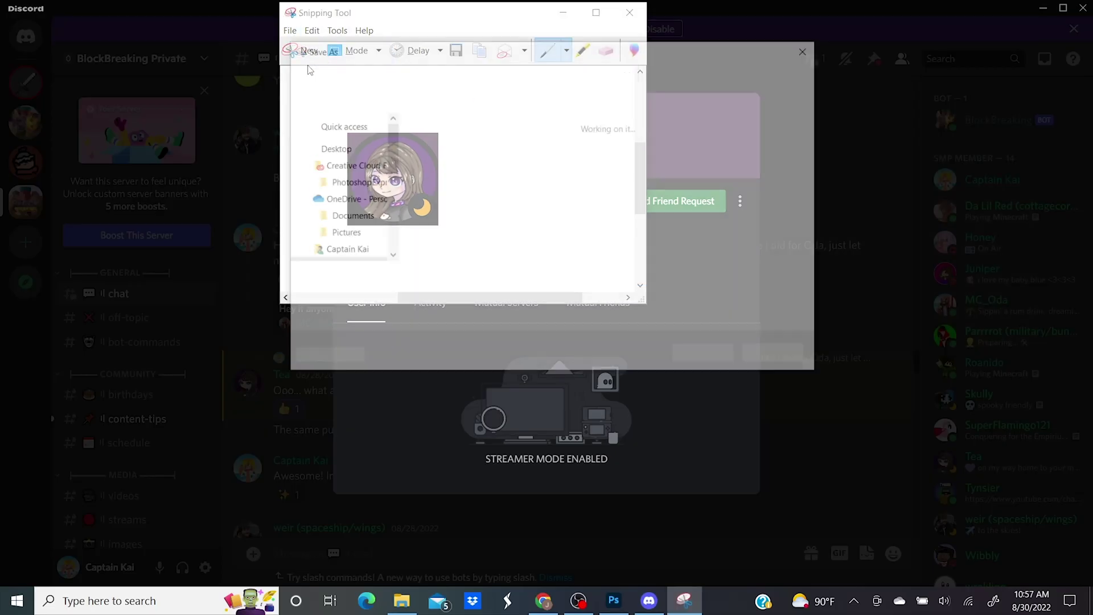
{"action": "left_click", "coordinate": [705, 356]}
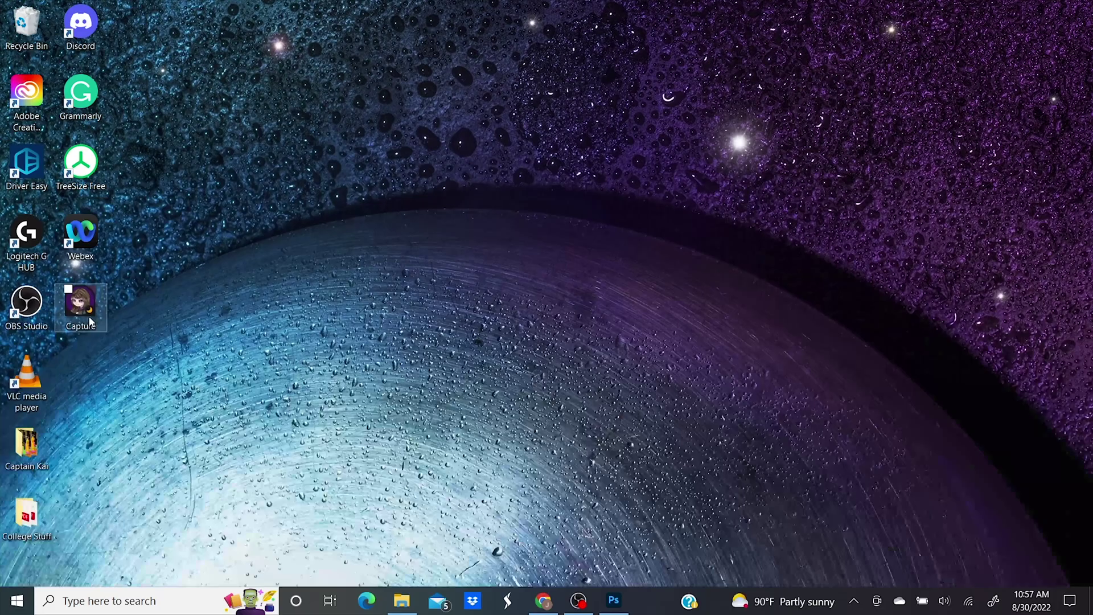
Open the Capture image from the desktop in Adobe Photoshop 2022.
{"action": "right_click", "coordinate": [88, 316]}
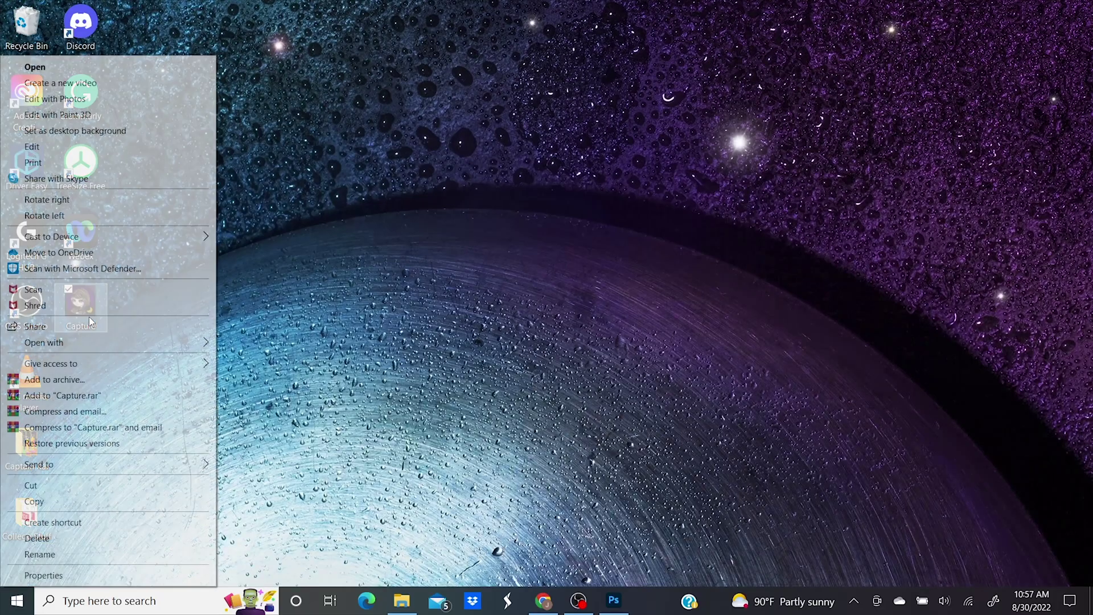
{"action": "mouse_move", "coordinate": [175, 343]}
{"action": "left_click", "coordinate": [281, 360]}
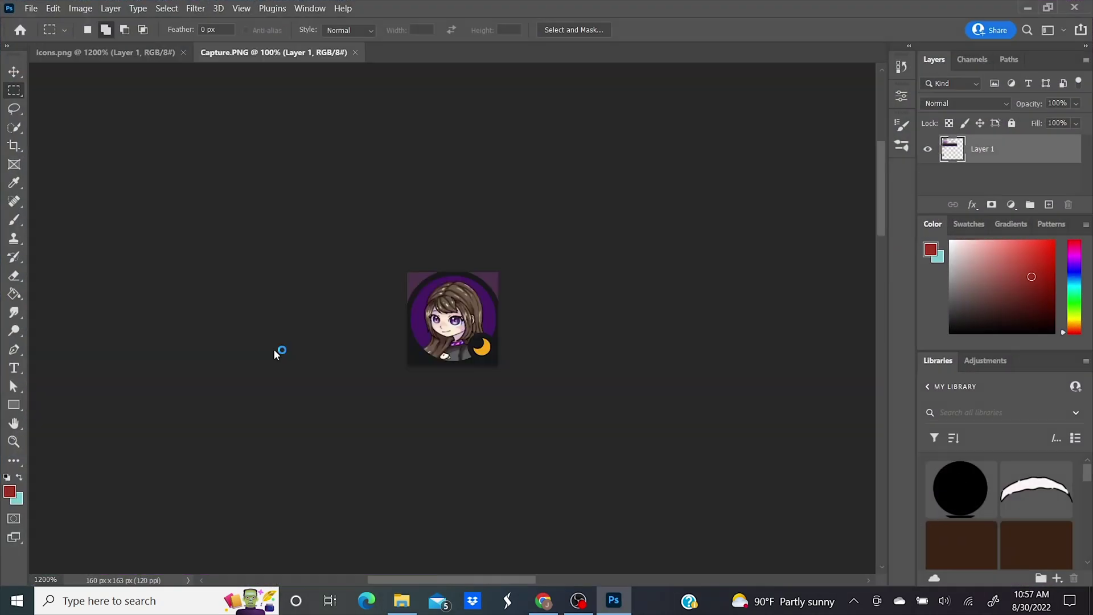
Zoom in on the full red heart in icons.png for a rectangular marquee selection of its bright red pixels.
{"action": "left_click", "coordinate": [107, 51]}
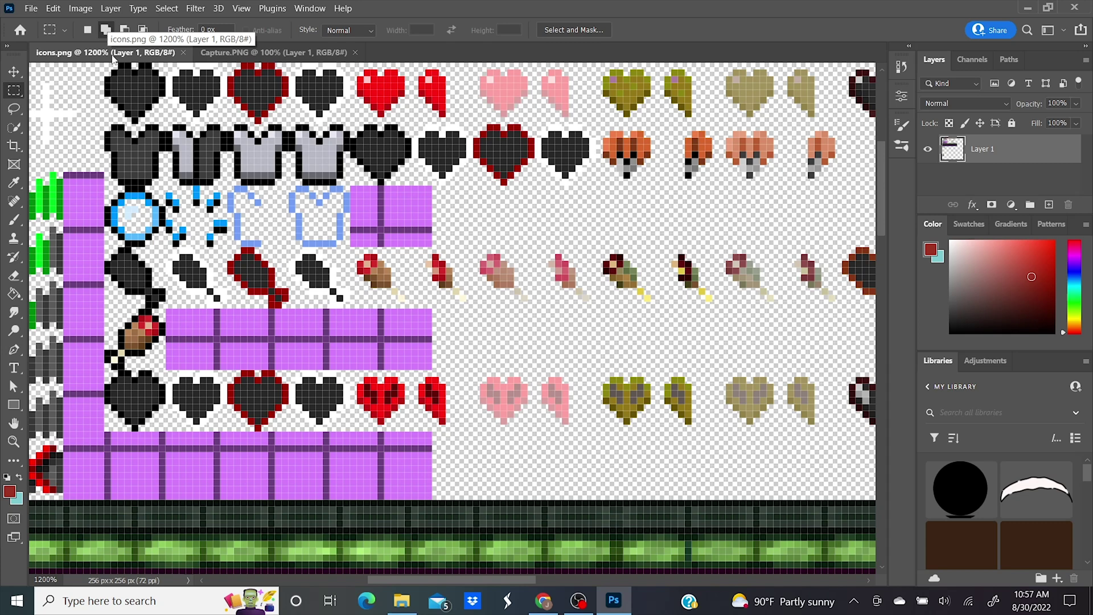
{"action": "left_click", "coordinate": [14, 442]}
{"action": "left_click", "coordinate": [392, 142]}
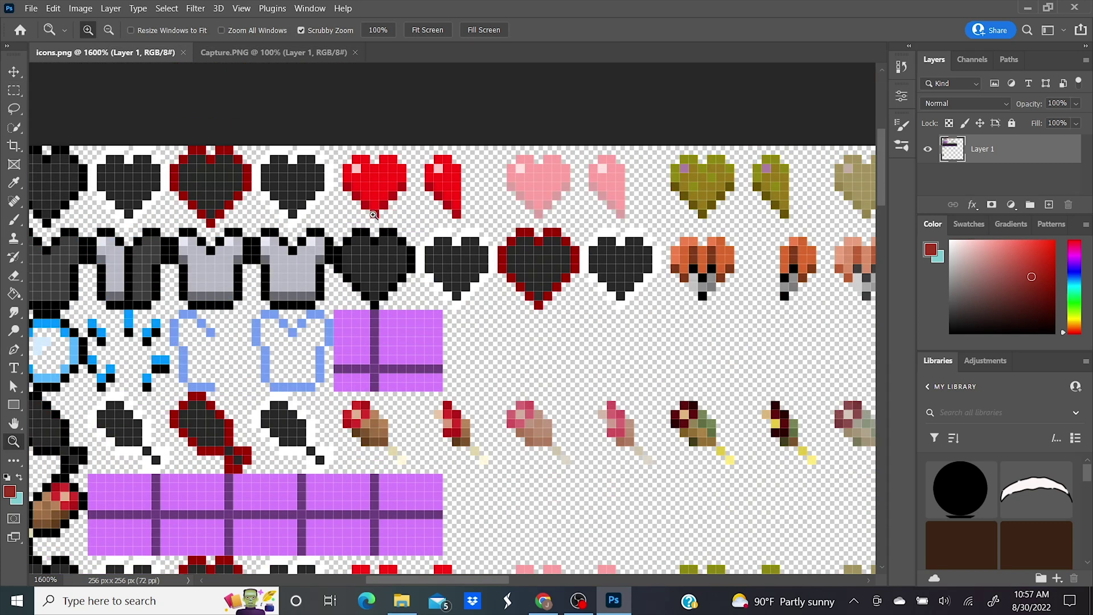
{"action": "left_click", "coordinate": [375, 176]}
{"action": "left_click", "coordinate": [373, 215]}
{"action": "left_click", "coordinate": [14, 90]}
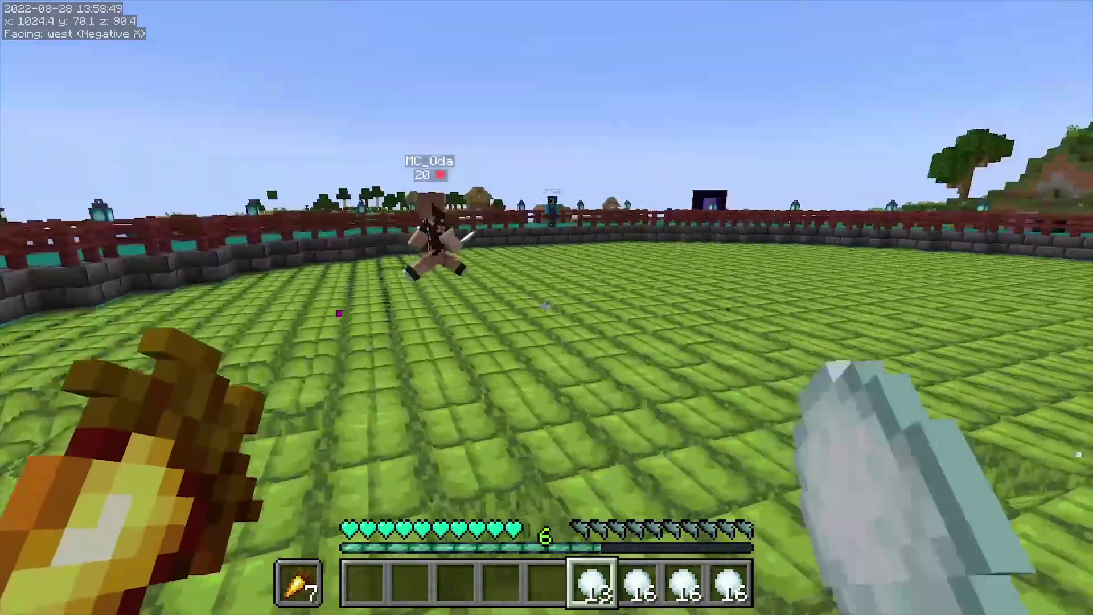
{"action": "right_click", "coordinate": [545, 306]}
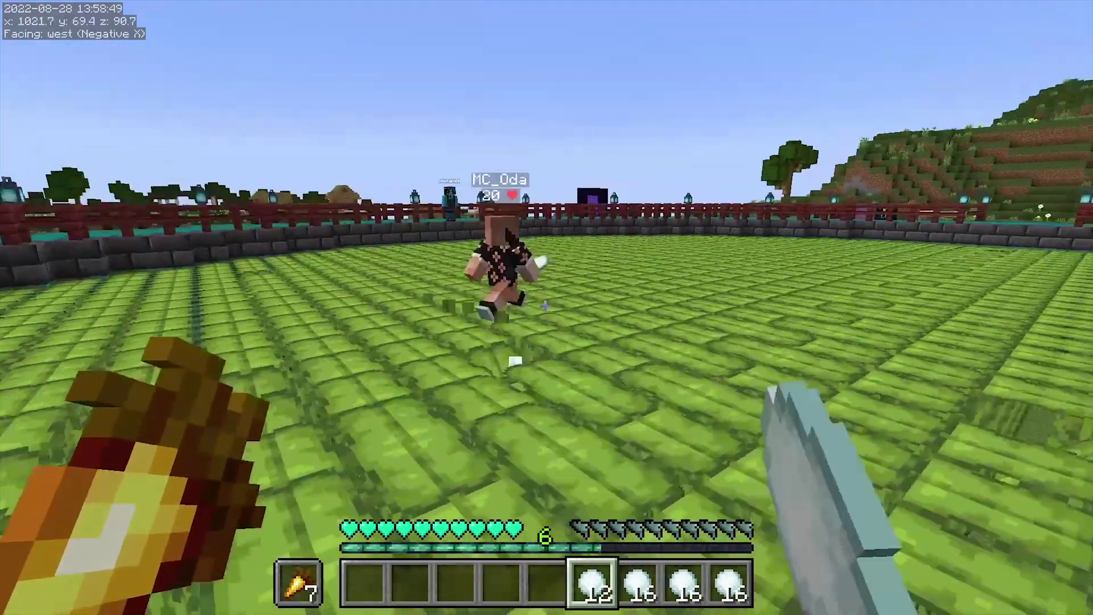
{"action": "right_click", "coordinate": [545, 306]}
{"action": "right_click", "coordinate": [546, 306]}
{"action": "right_click", "coordinate": [545, 307]}
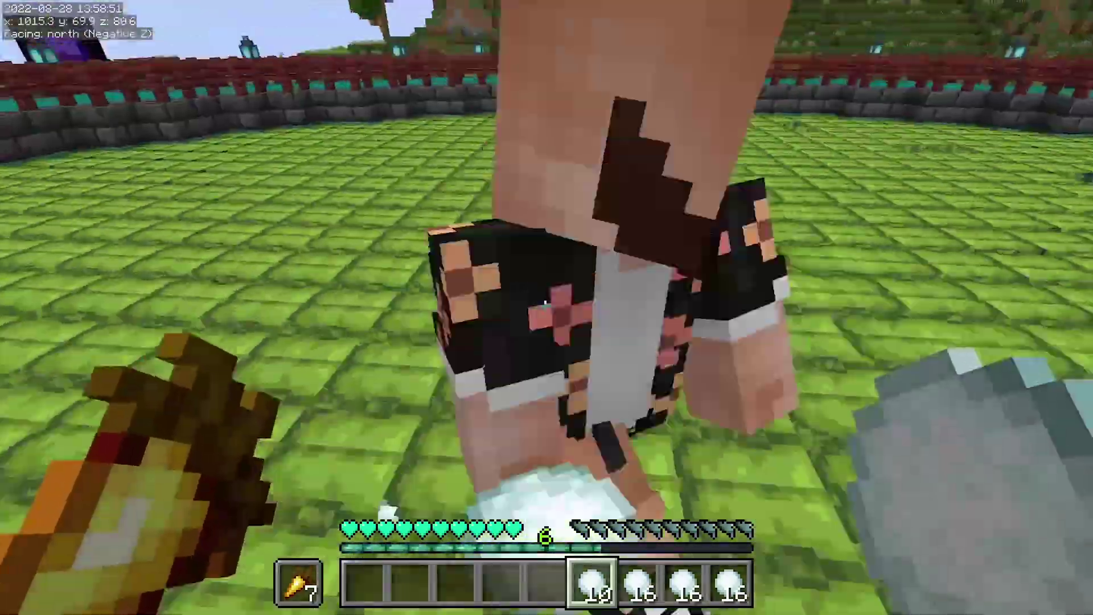
{"action": "right_click", "coordinate": [545, 307]}
{"action": "right_click", "coordinate": [545, 307]}
{"action": "right_click", "coordinate": [545, 306]}
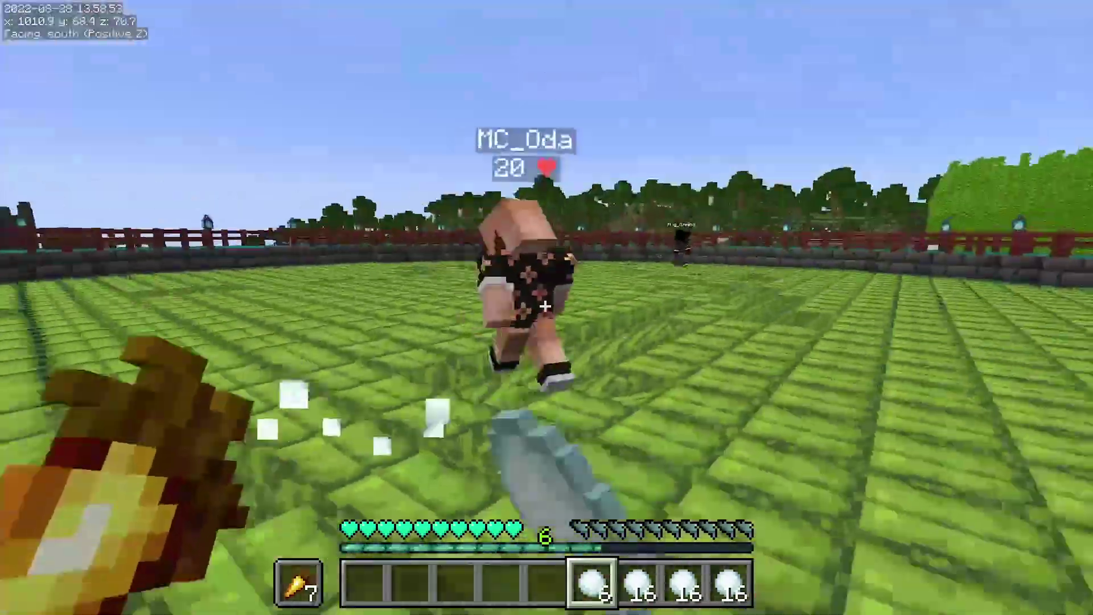
{"action": "right_click", "coordinate": [546, 306]}
{"action": "right_click", "coordinate": [545, 306]}
{"action": "right_click", "coordinate": [545, 306]}
{"action": "right_click", "coordinate": [546, 306]}
{"action": "right_click", "coordinate": [545, 307]}
{"action": "right_click", "coordinate": [545, 307]}
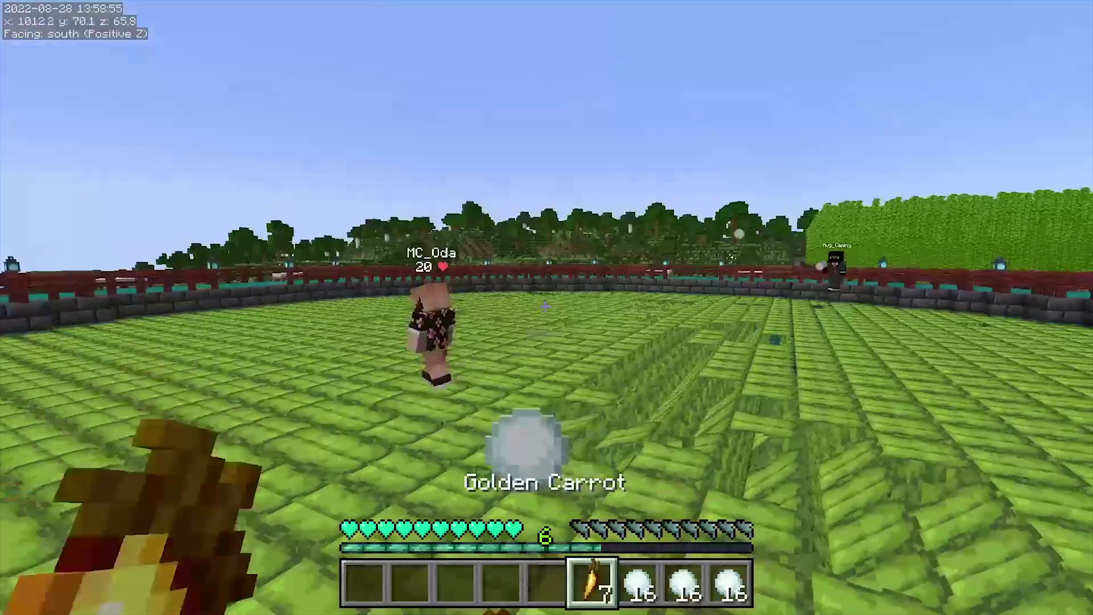
{"action": "right_click", "coordinate": [545, 306]}
{"action": "right_click", "coordinate": [546, 306]}
{"action": "right_click", "coordinate": [545, 306]}
{"action": "right_click", "coordinate": [545, 307]}
{"action": "right_click", "coordinate": [545, 306]}
{"action": "right_click", "coordinate": [545, 306]}
{"action": "right_click", "coordinate": [545, 306]}
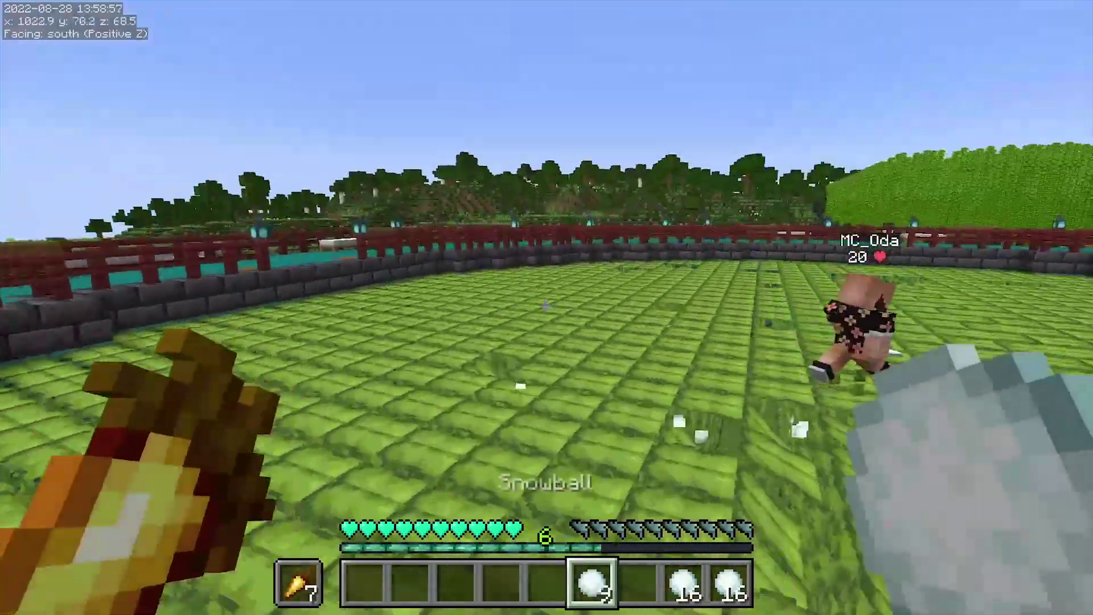
{"action": "right_click", "coordinate": [545, 307]}
{"action": "right_click", "coordinate": [546, 306]}
{"action": "right_click", "coordinate": [545, 306]}
{"action": "right_click", "coordinate": [545, 306]}
{"action": "right_click", "coordinate": [546, 306]}
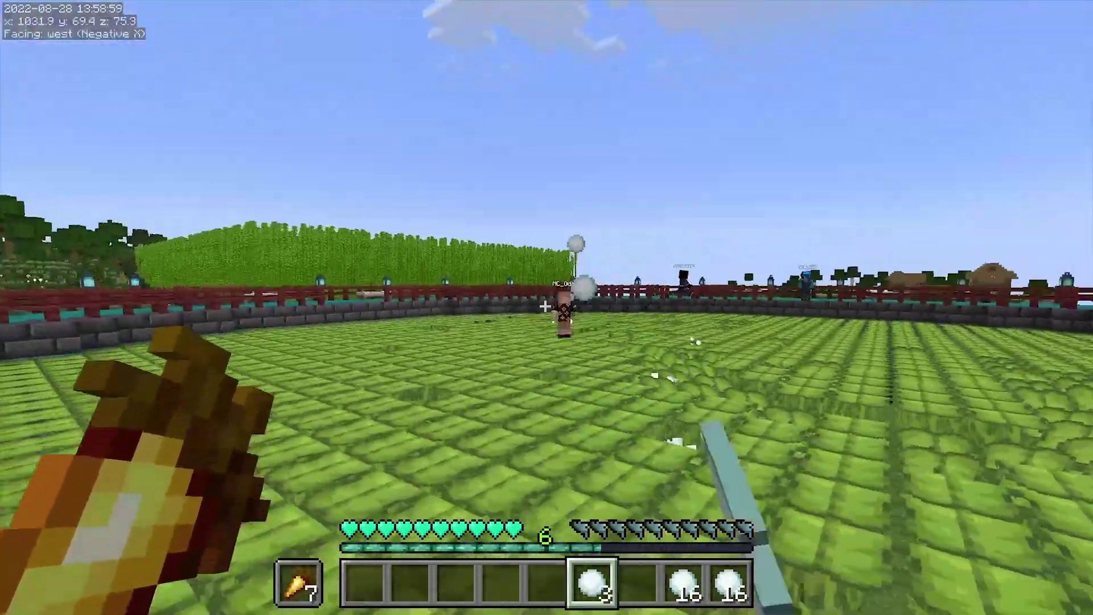
{"action": "right_click", "coordinate": [546, 306]}
{"action": "right_click", "coordinate": [545, 306]}
{"action": "key", "text": "w"}
{"action": "key", "text": "space"}
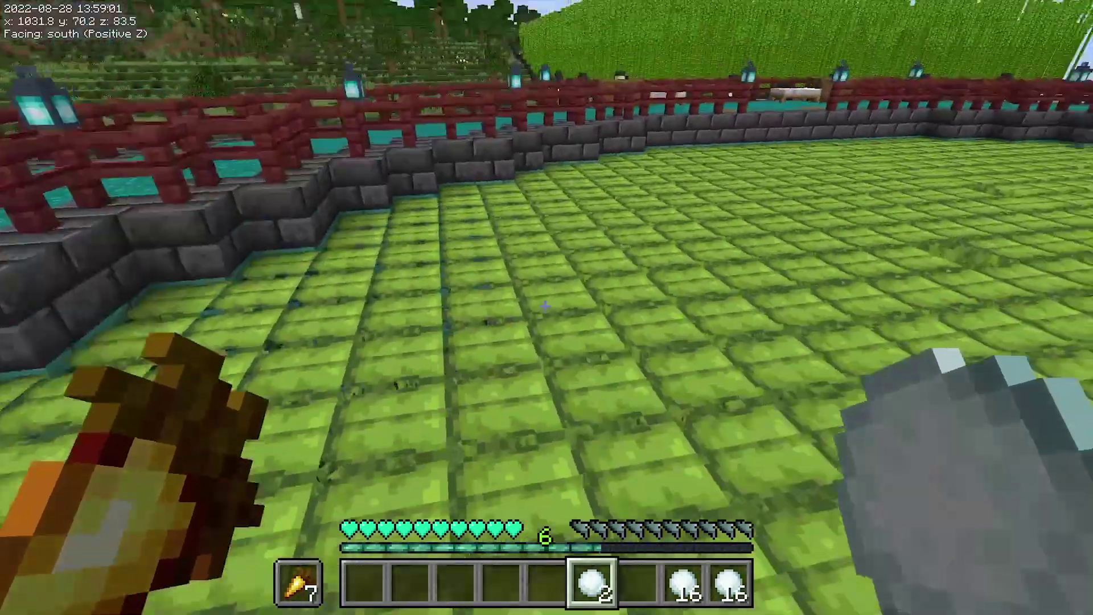
{"action": "key", "text": "w"}
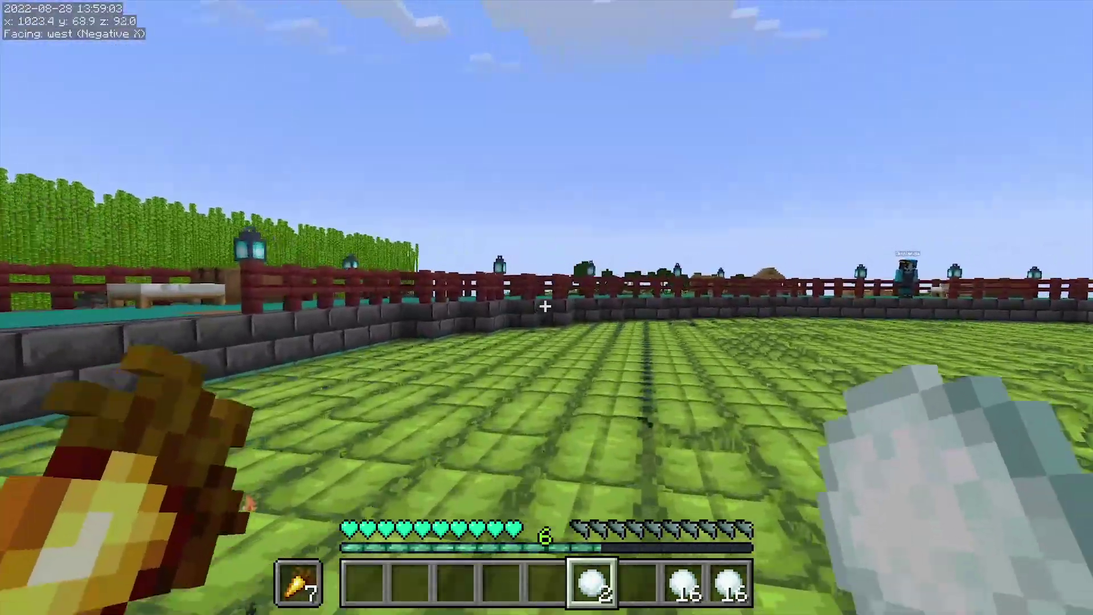
{"action": "key", "text": "w"}
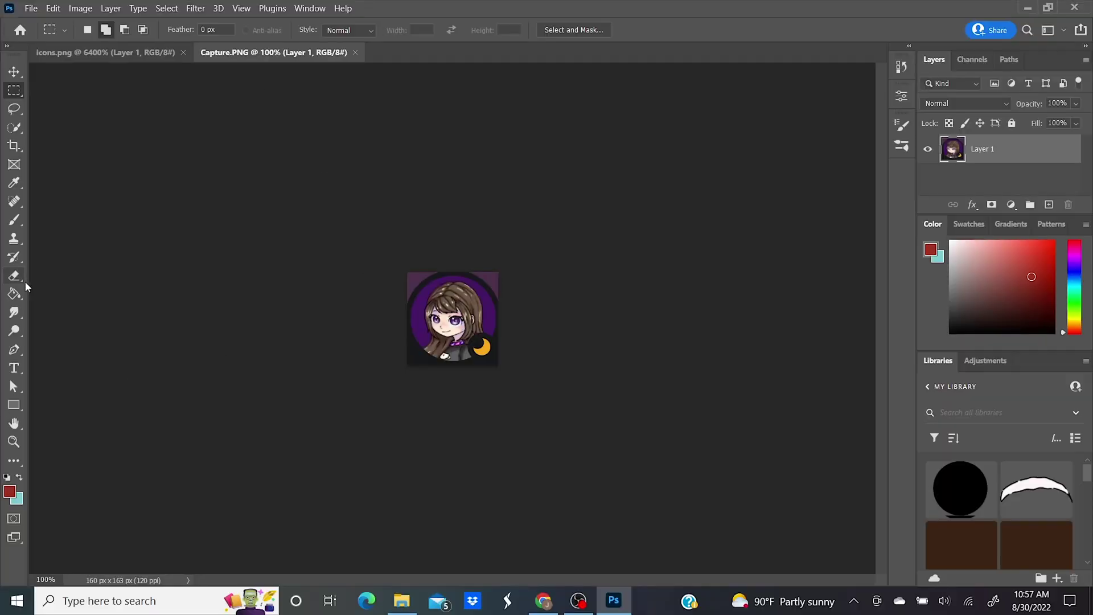
Sample the dark purple background from Capture.PNG and brush it over the selected bright red heart pixels in icons.png.
{"action": "left_click", "coordinate": [11, 183]}
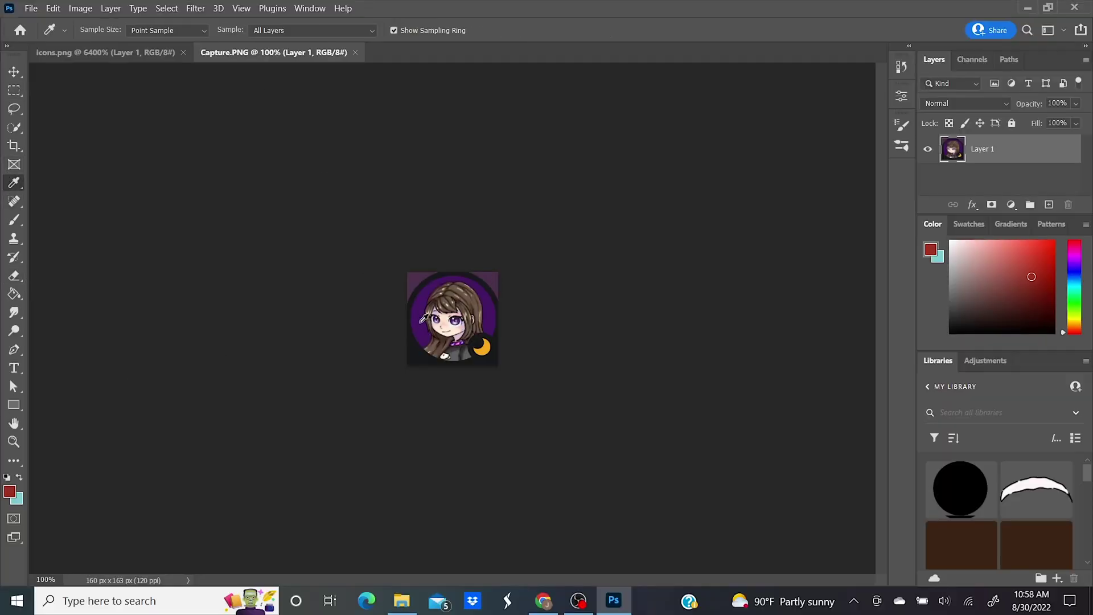
{"action": "left_click", "coordinate": [430, 330]}
{"action": "left_click", "coordinate": [149, 56]}
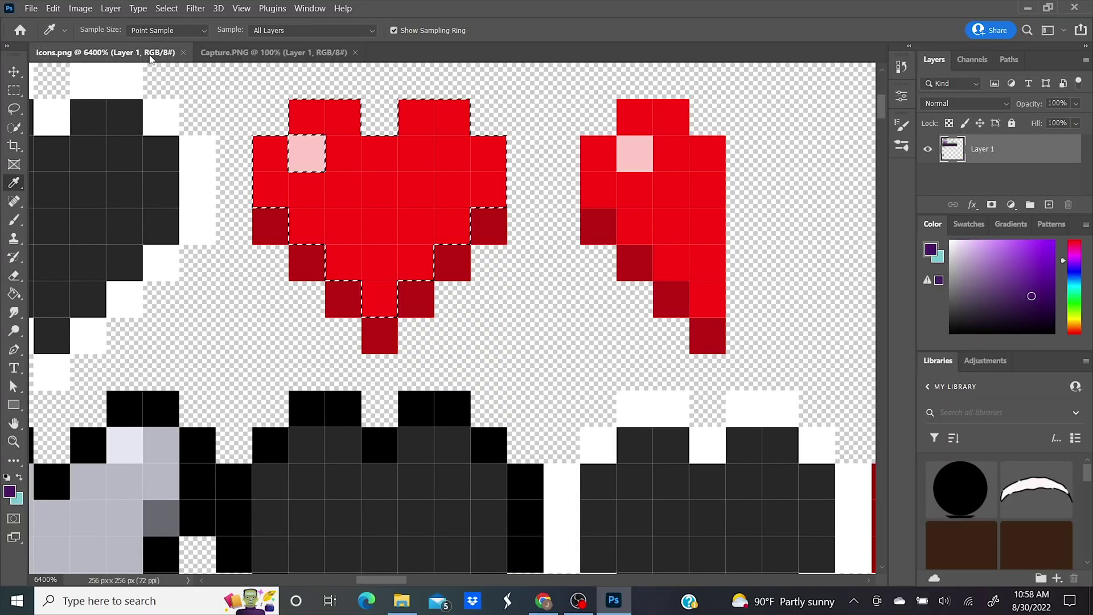
{"action": "left_click", "coordinate": [15, 221]}
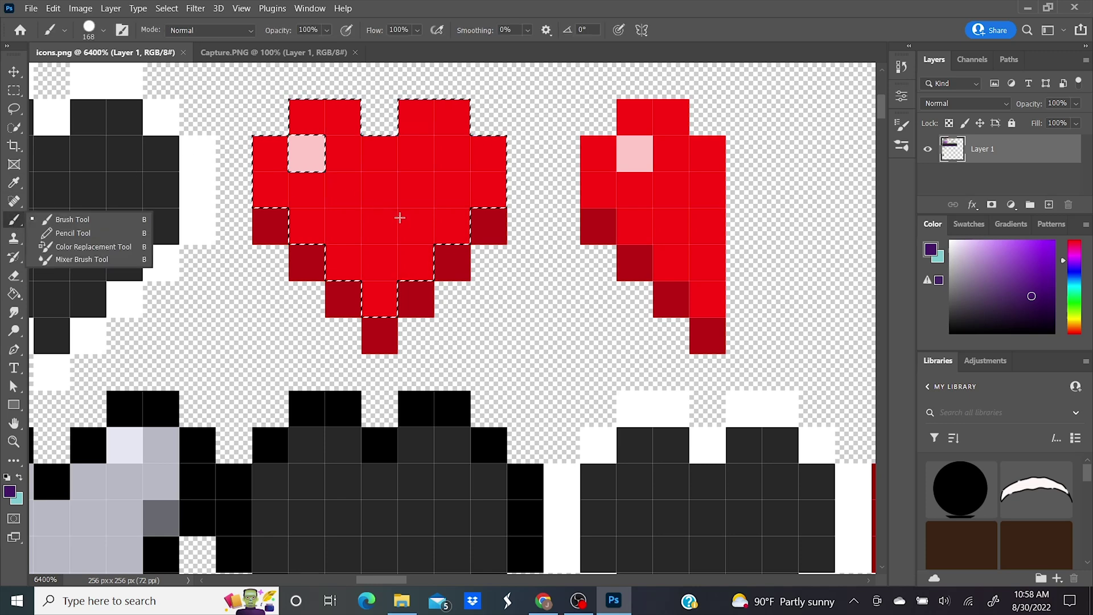
{"action": "left_click", "coordinate": [381, 200]}
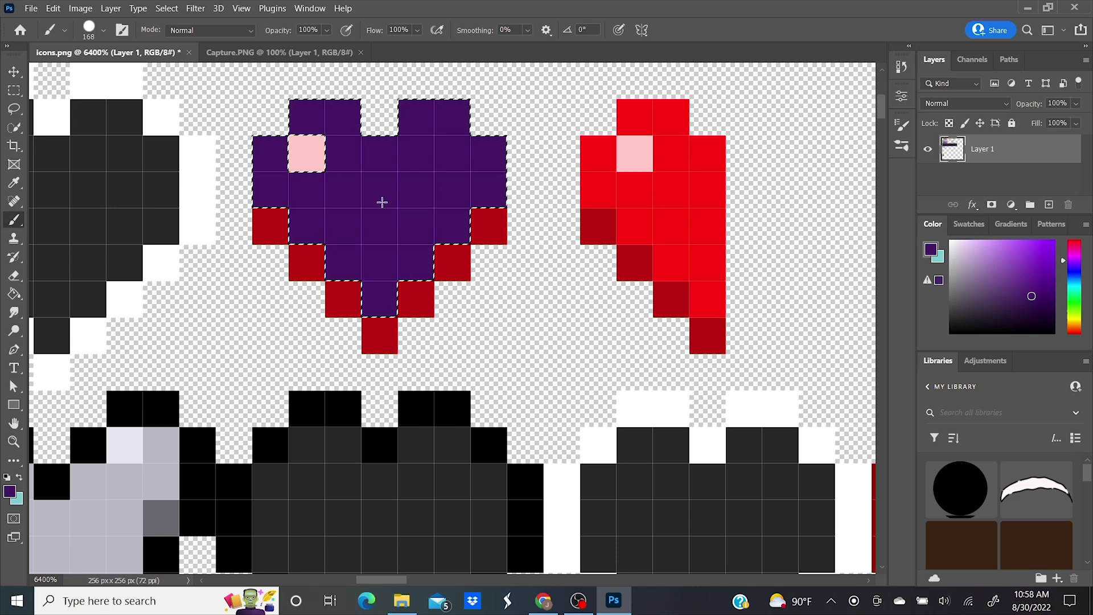
Replace the selection with the full heart's dark red lower-edge pixels and its pink highlight pixel.
{"action": "left_click", "coordinate": [11, 91]}
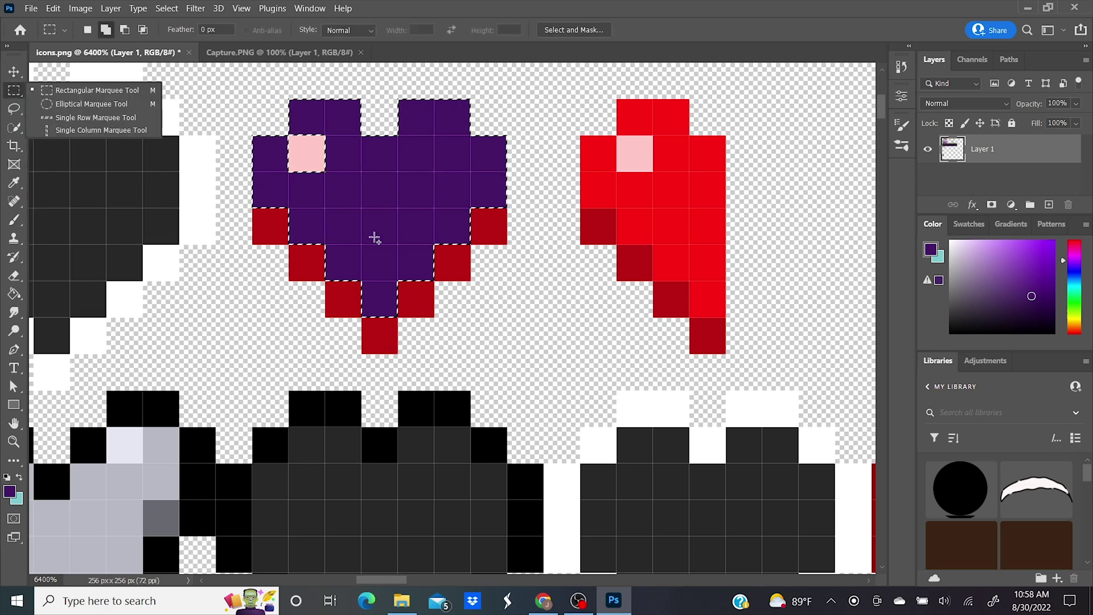
{"action": "right_click", "coordinate": [374, 236]}
{"action": "left_click", "coordinate": [404, 242]}
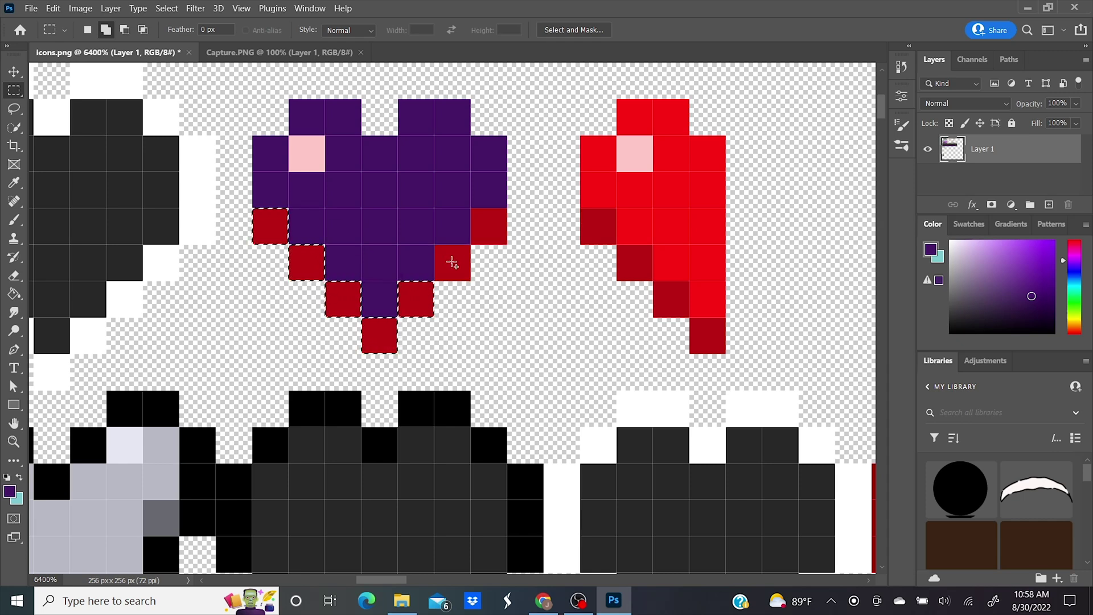
{"action": "left_click_drag", "start_coordinate": [305, 152], "coordinate": [306, 154]}
Recolor the selected shading and highlight pixels to purple with the Color Replacement Tool.
{"action": "left_click", "coordinate": [13, 184]}
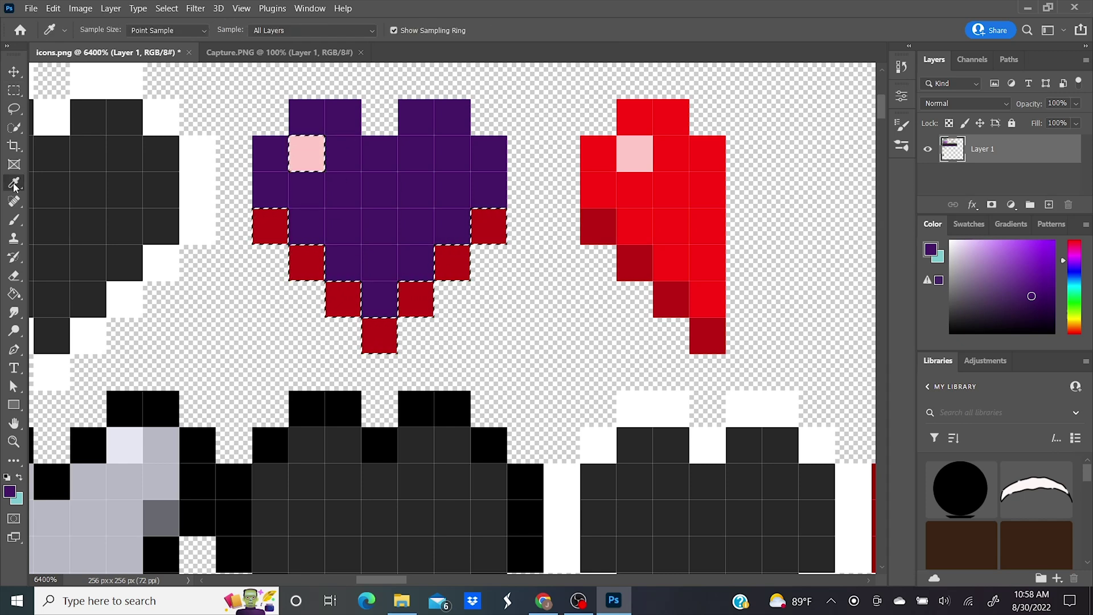
{"action": "right_click", "coordinate": [10, 227]}
{"action": "left_click", "coordinate": [95, 248]}
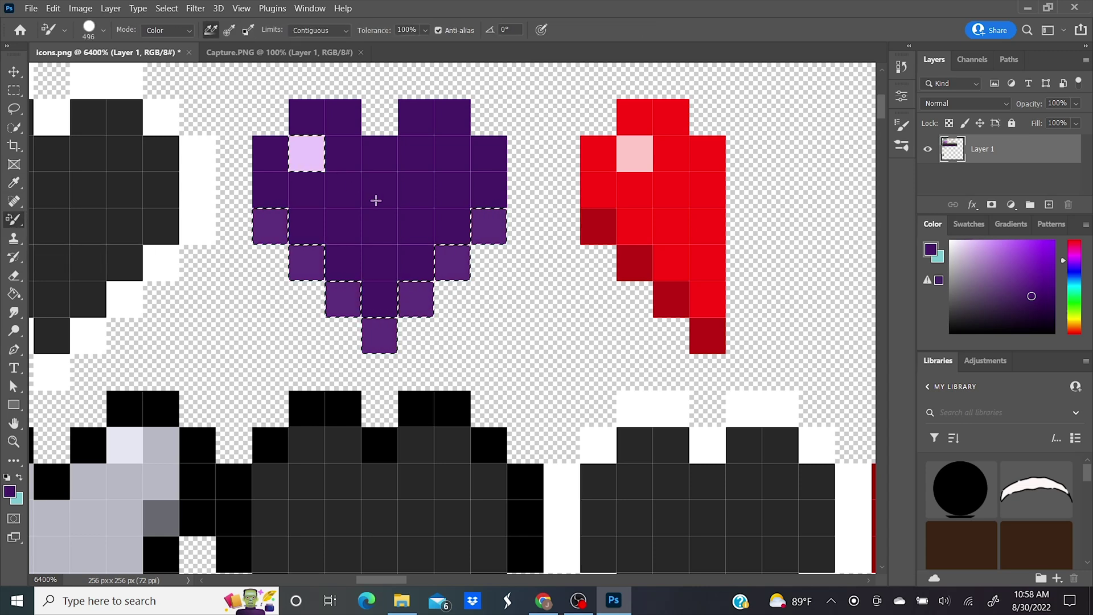
Lower the brightness of the selected shading and highlight pixels to -84 and deselect them.
{"action": "left_click", "coordinate": [14, 90]}
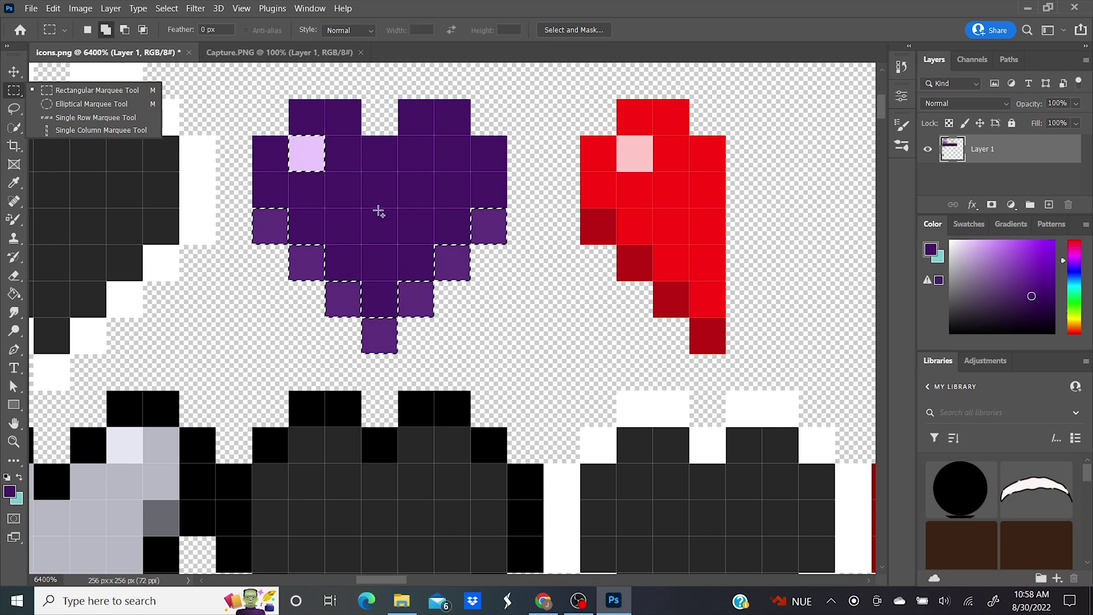
{"action": "left_click", "coordinate": [80, 8]}
{"action": "mouse_move", "coordinate": [97, 47]}
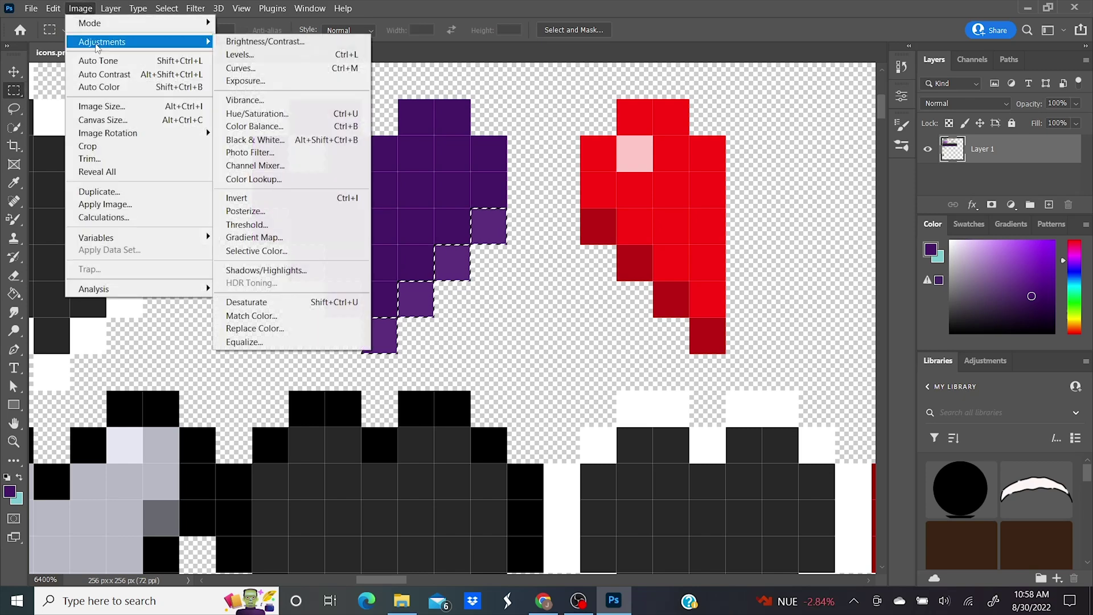
{"action": "left_click", "coordinate": [259, 47]}
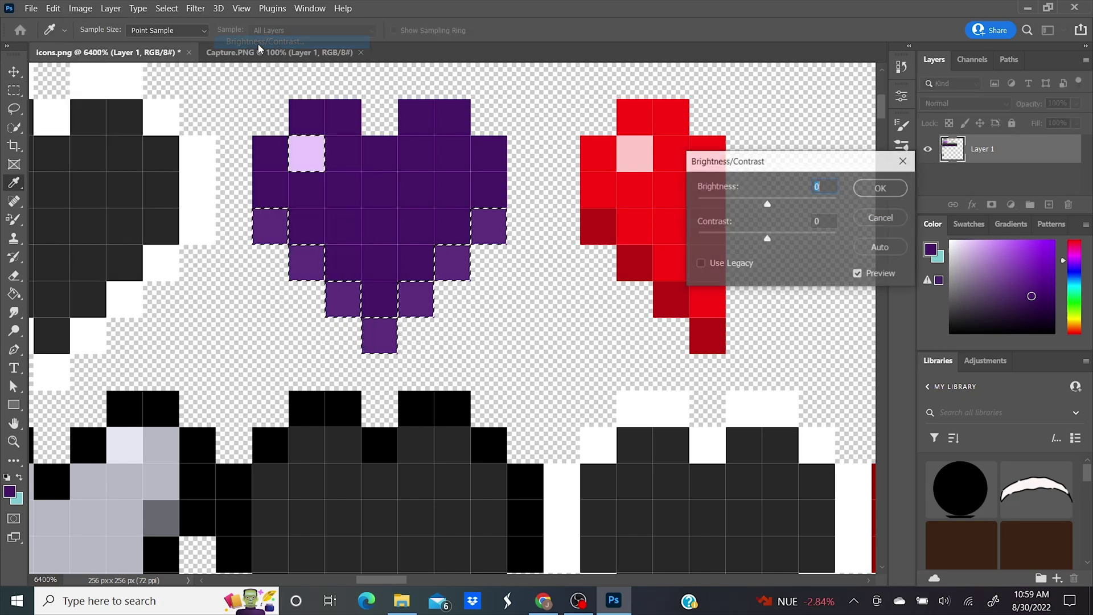
{"action": "left_click_drag", "start_coordinate": [767, 205], "coordinate": [733, 207]}
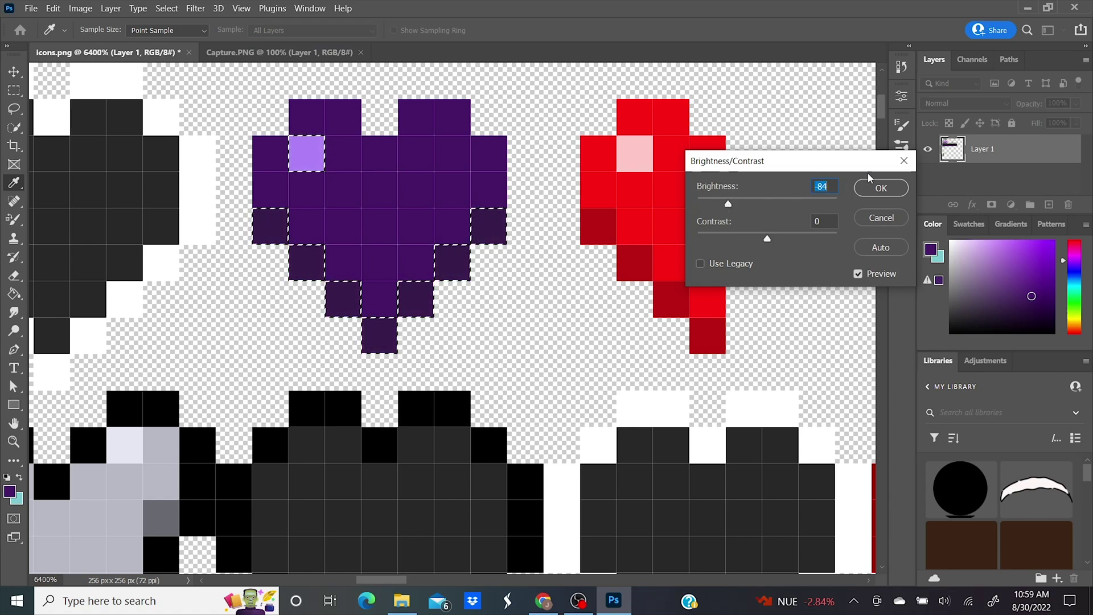
{"action": "left_click", "coordinate": [881, 188]}
{"action": "key", "text": "m"}
{"action": "key", "text": "ctrl+d"}
Copy the left half of the purple heart and paste it over the red half heart beside it.
{"action": "key", "text": "z"}
{"action": "left_click", "coordinate": [405, 309], "text": "alt"}
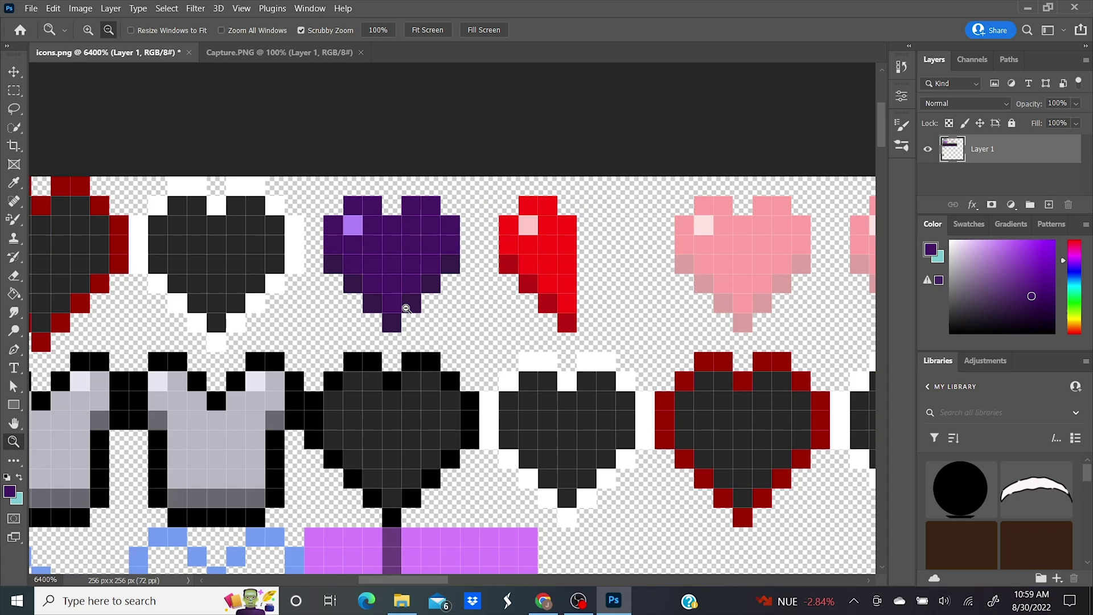
{"action": "left_click", "coordinate": [434, 272]}
{"action": "key", "text": "m"}
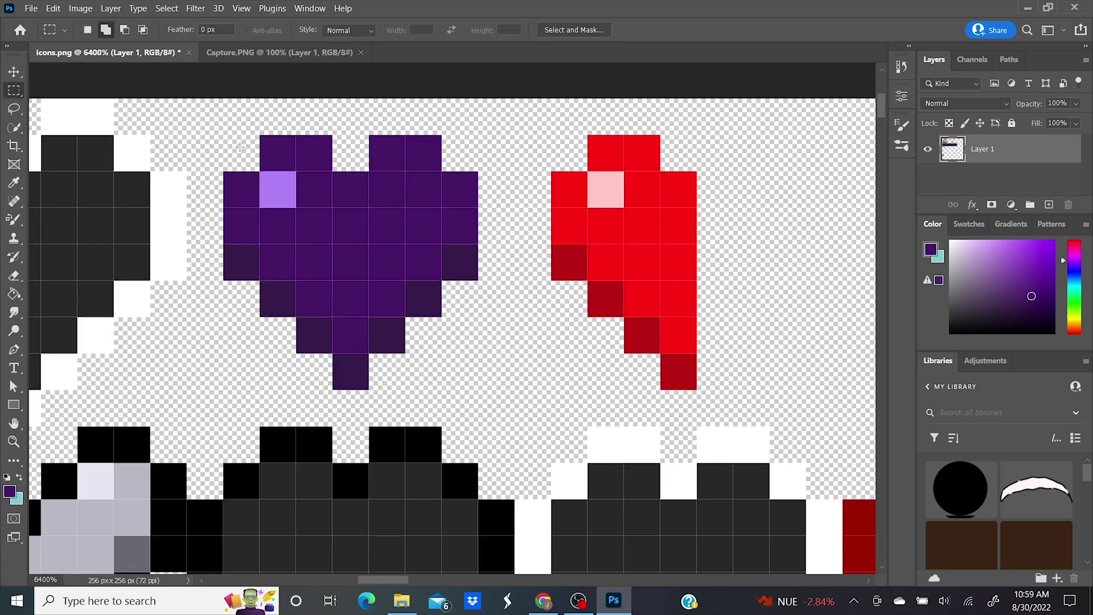
{"action": "left_click_drag", "start_coordinate": [224, 137], "coordinate": [357, 373]}
{"action": "right_click", "coordinate": [515, 208]}
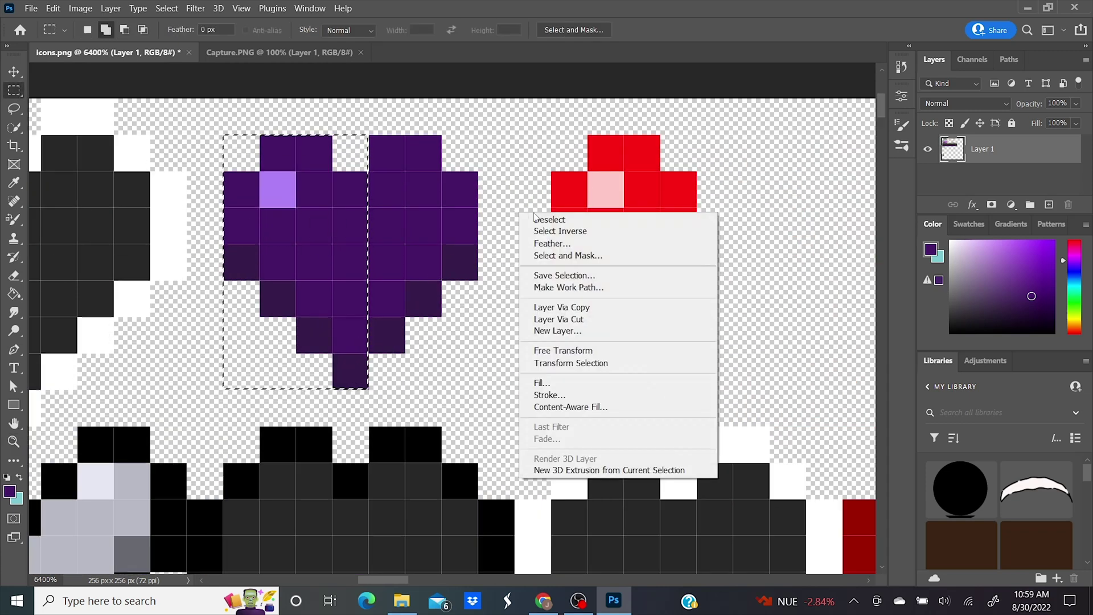
{"action": "left_click", "coordinate": [547, 219]}
{"action": "left_click_drag", "start_coordinate": [551, 136], "coordinate": [680, 366]}
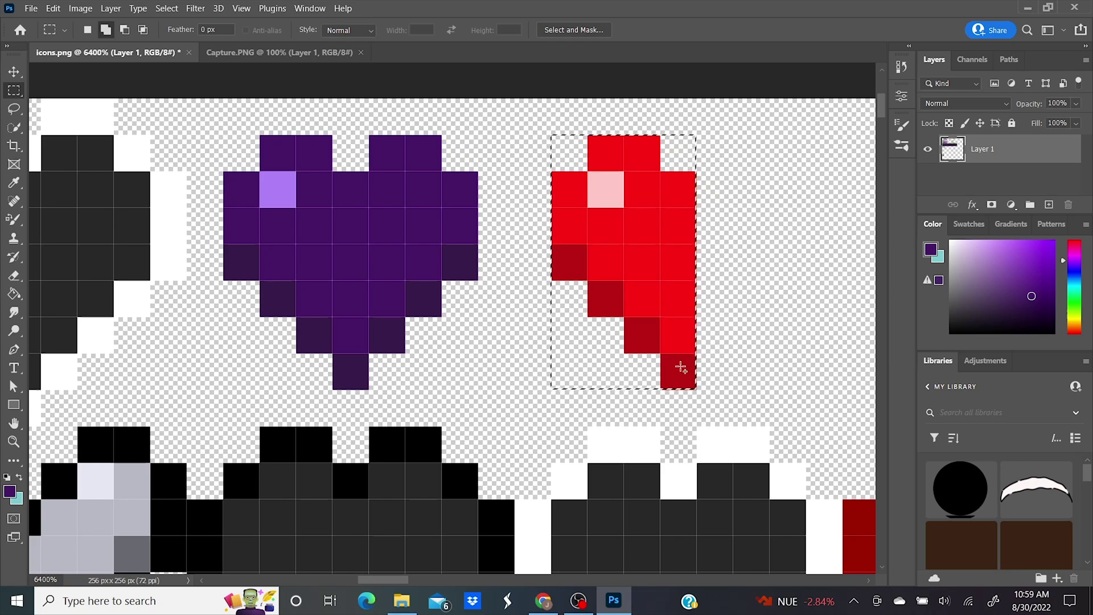
{"action": "key", "text": "ctrl+v"}
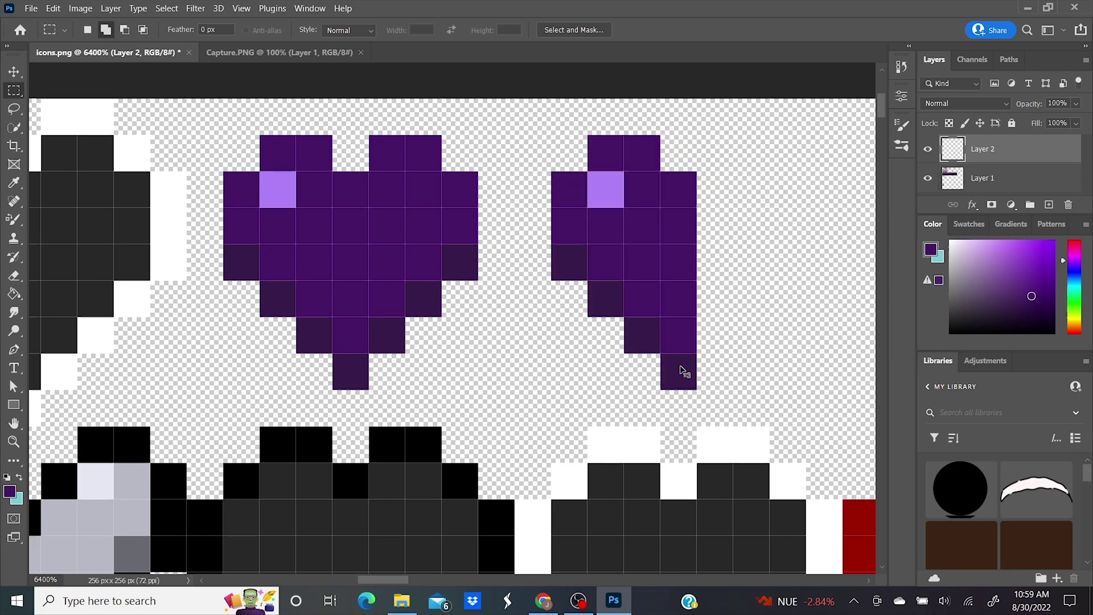
Merge the pasted half-heart layer with Layer 1.
{"action": "left_click", "coordinate": [979, 181], "text": "shift"}
{"action": "right_click", "coordinate": [982, 181]}
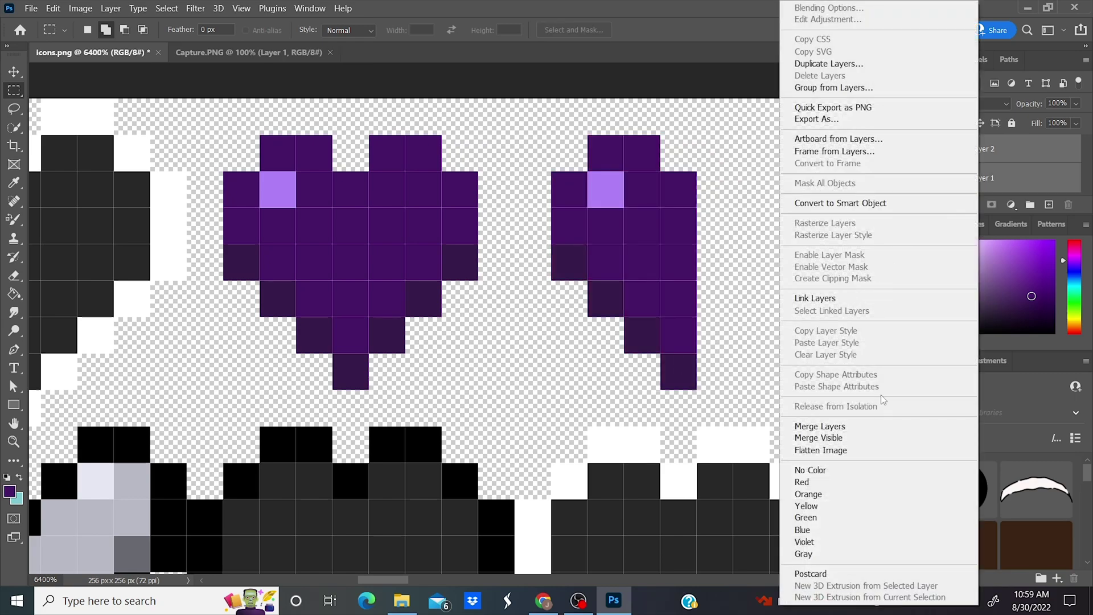
{"action": "left_click", "coordinate": [825, 425]}
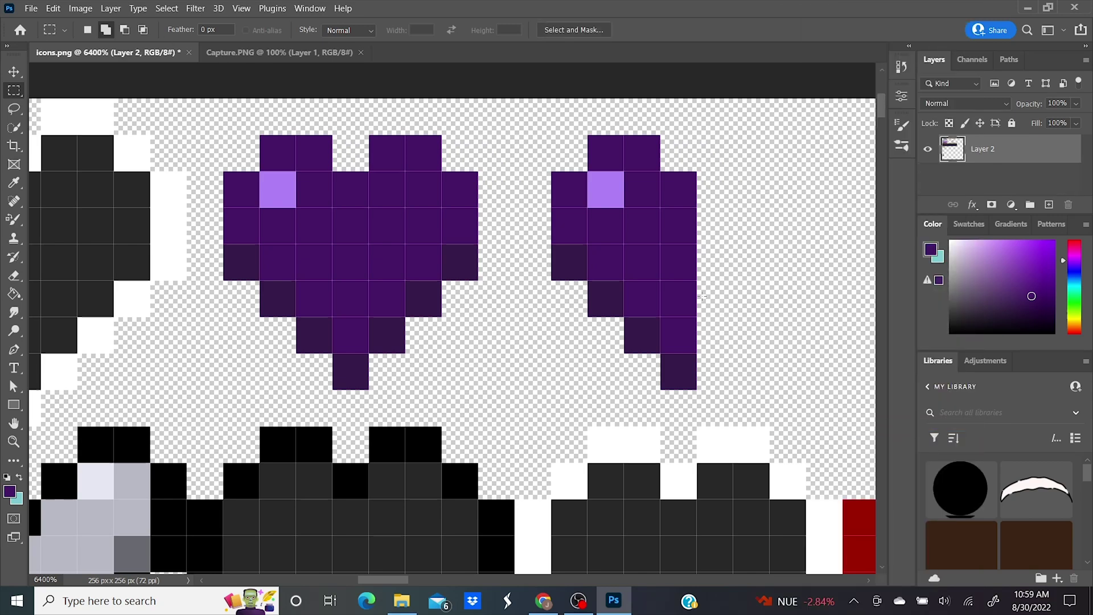
Copy the purple full and half hearts in the top row, then deselect them.
{"action": "left_click", "coordinate": [14, 441]}
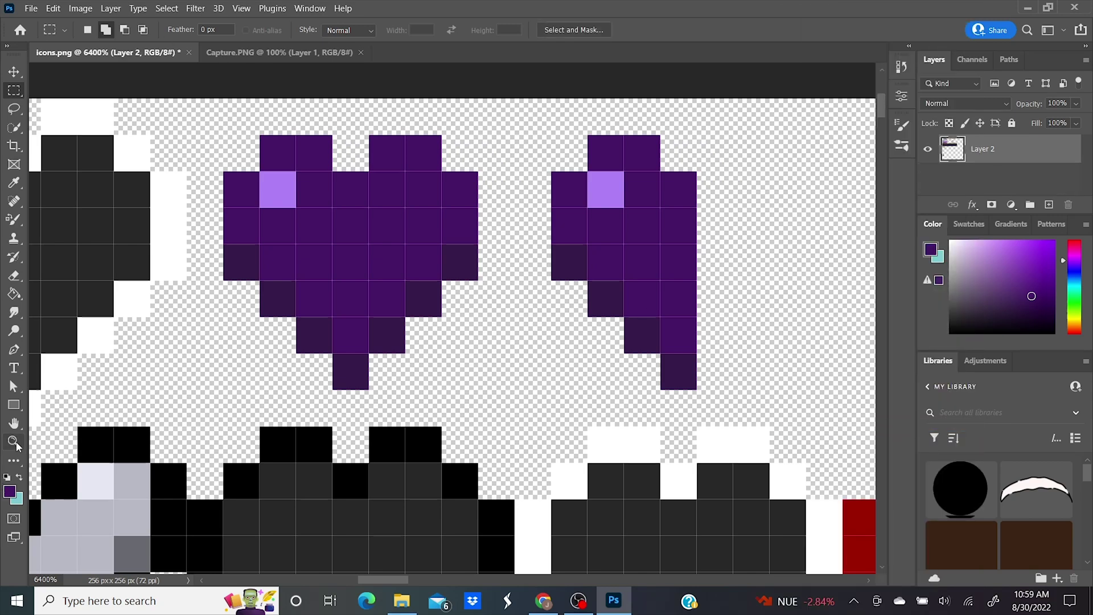
{"action": "left_click", "coordinate": [434, 366], "text": "alt"}
{"action": "left_click", "coordinate": [435, 366], "text": "alt"}
{"action": "scroll", "coordinate": [436, 368], "scroll_direction": "right", "scroll_amount": 2}
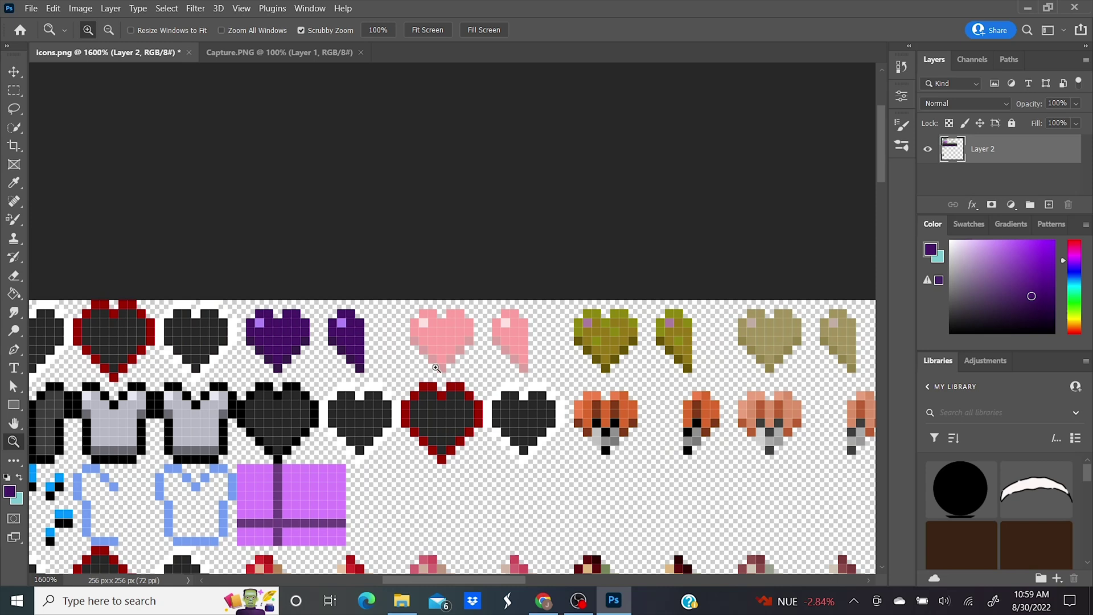
{"action": "left_click", "coordinate": [436, 334]}
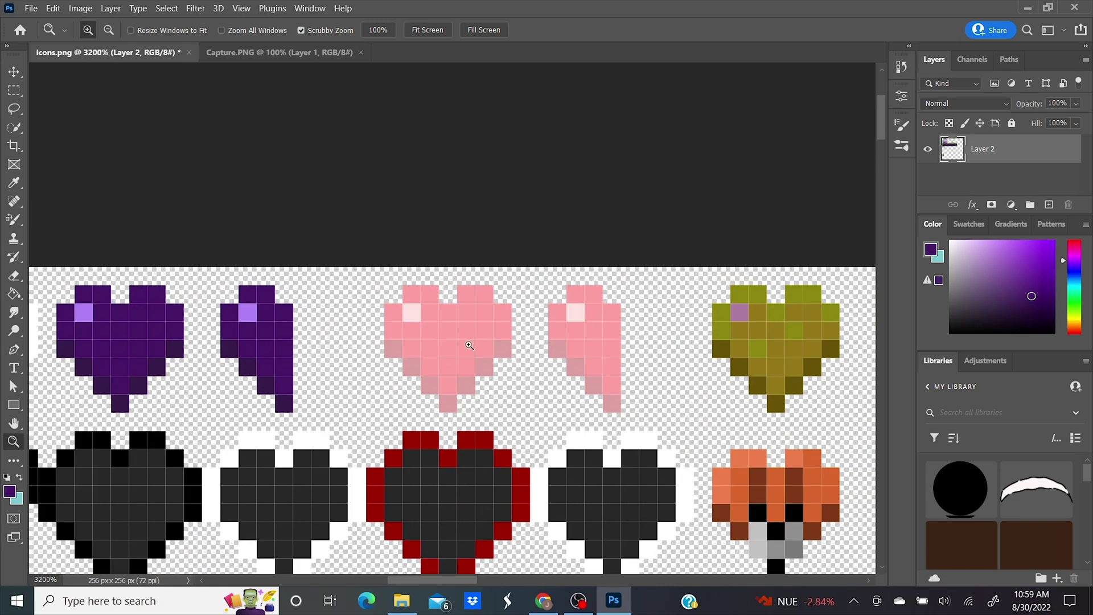
{"action": "left_click", "coordinate": [14, 91]}
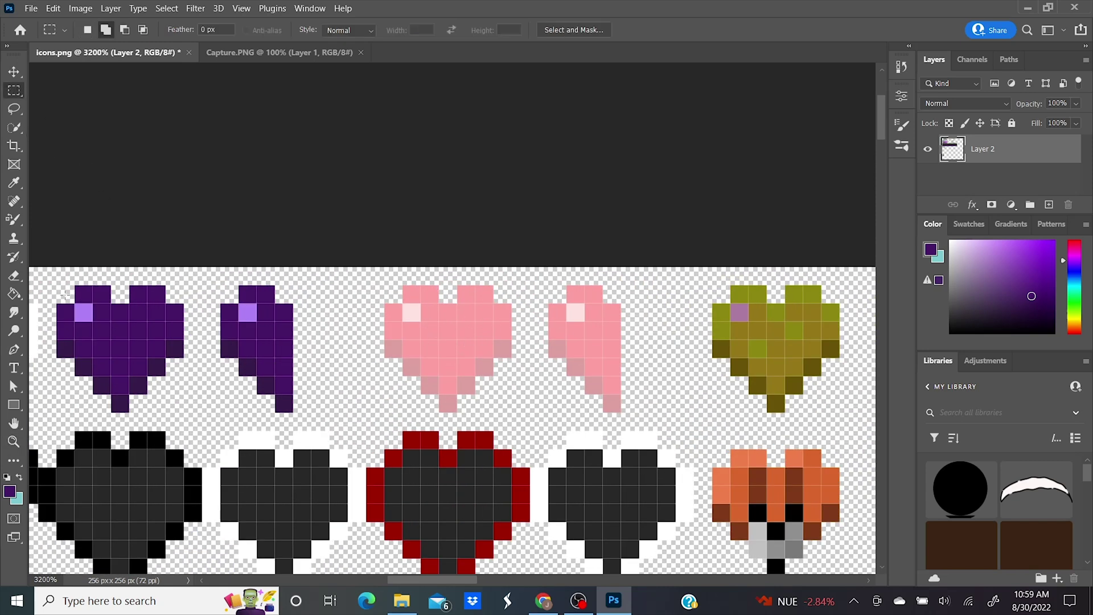
{"action": "left_click_drag", "start_coordinate": [56, 285], "coordinate": [292, 411]}
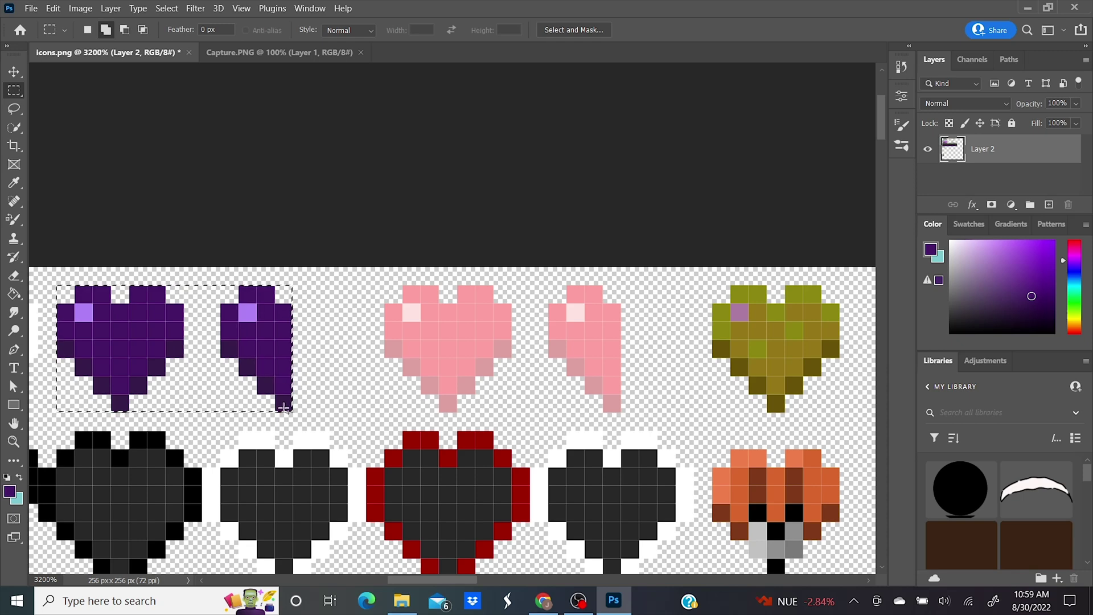
{"action": "right_click", "coordinate": [227, 332]}
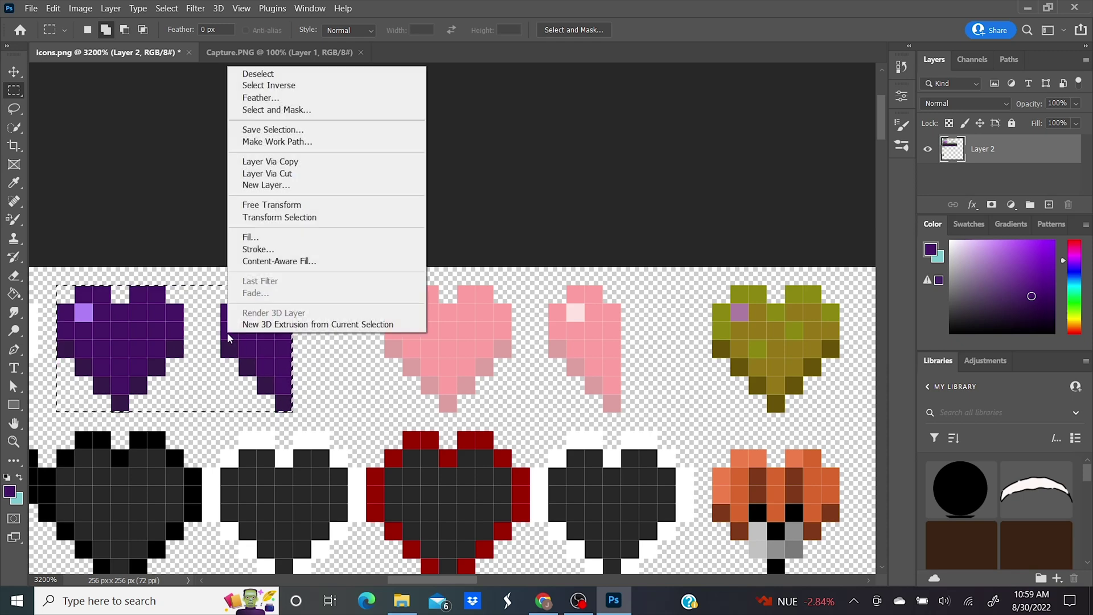
{"action": "left_click", "coordinate": [382, 74]}
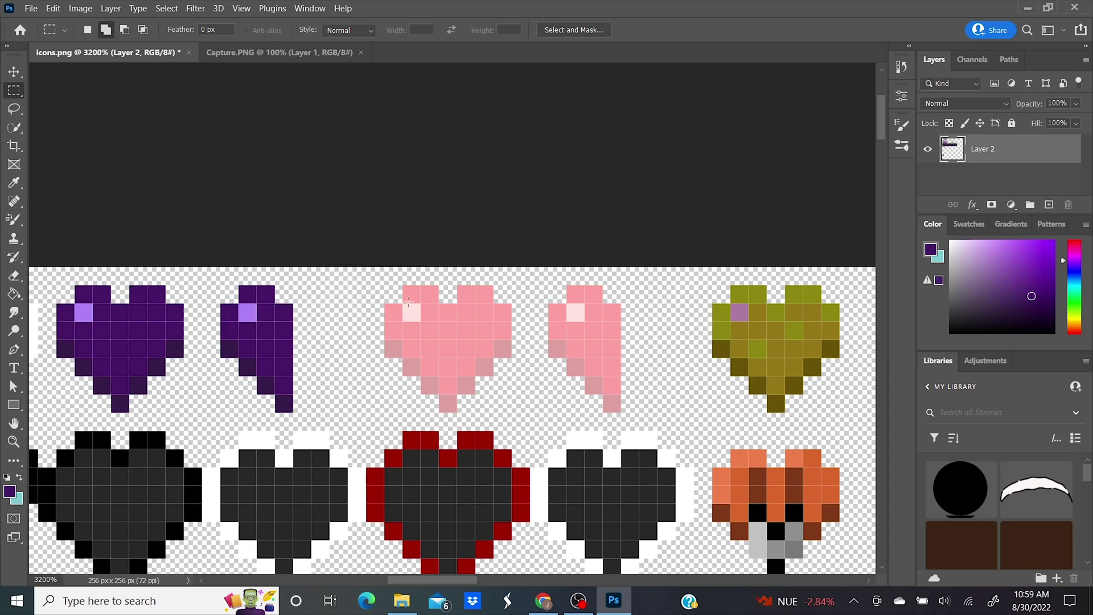
Paste the purple hearts over the pink full and half hearts and merge the pasted layer with Layer 2.
{"action": "left_click_drag", "start_coordinate": [391, 292], "coordinate": [615, 405]}
{"action": "key", "text": "ctrl+v"}
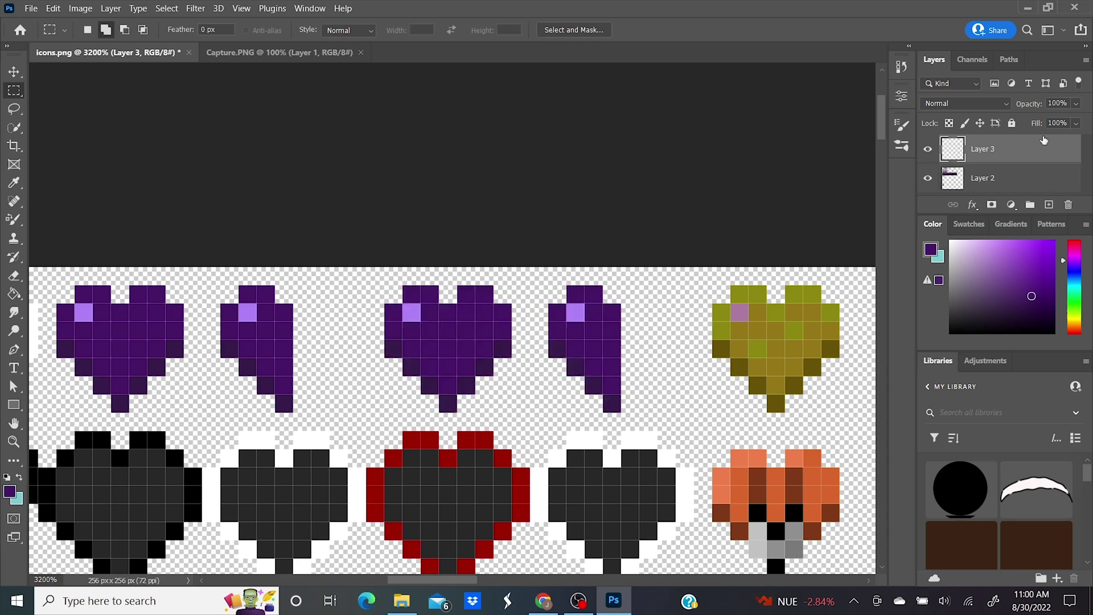
{"action": "left_click", "coordinate": [1002, 180], "text": "shift"}
{"action": "right_click", "coordinate": [1002, 180]}
{"action": "left_click", "coordinate": [814, 493]}
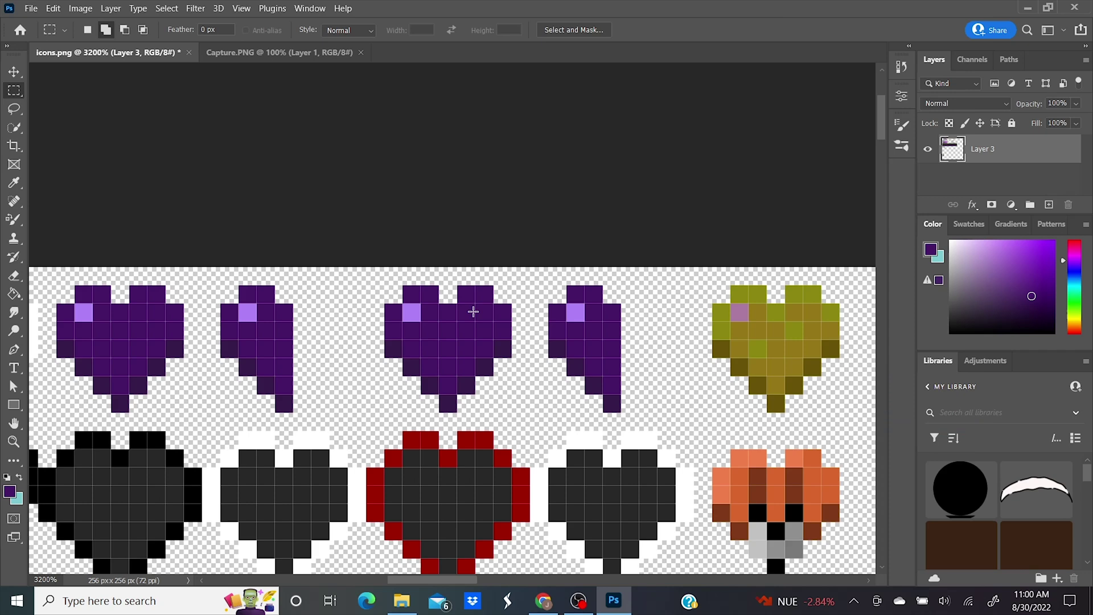
Lighten the newly pasted full and half hearts with an Exposure adjustment, setting the offset to 0.3.
{"action": "left_click_drag", "start_coordinate": [391, 294], "coordinate": [619, 410]}
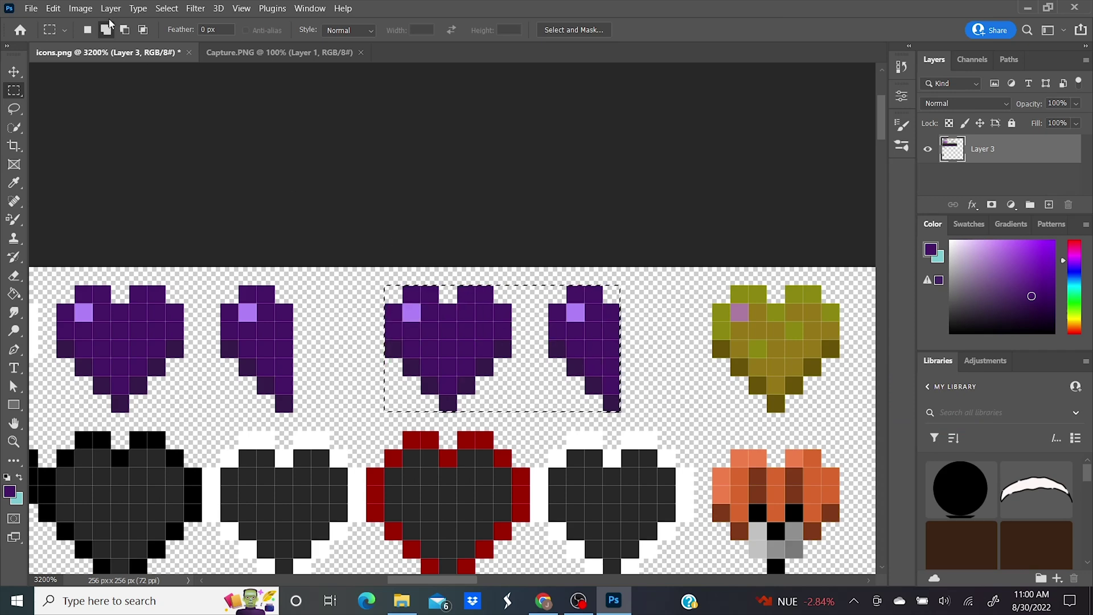
{"action": "left_click", "coordinate": [80, 8]}
{"action": "mouse_move", "coordinate": [122, 43]}
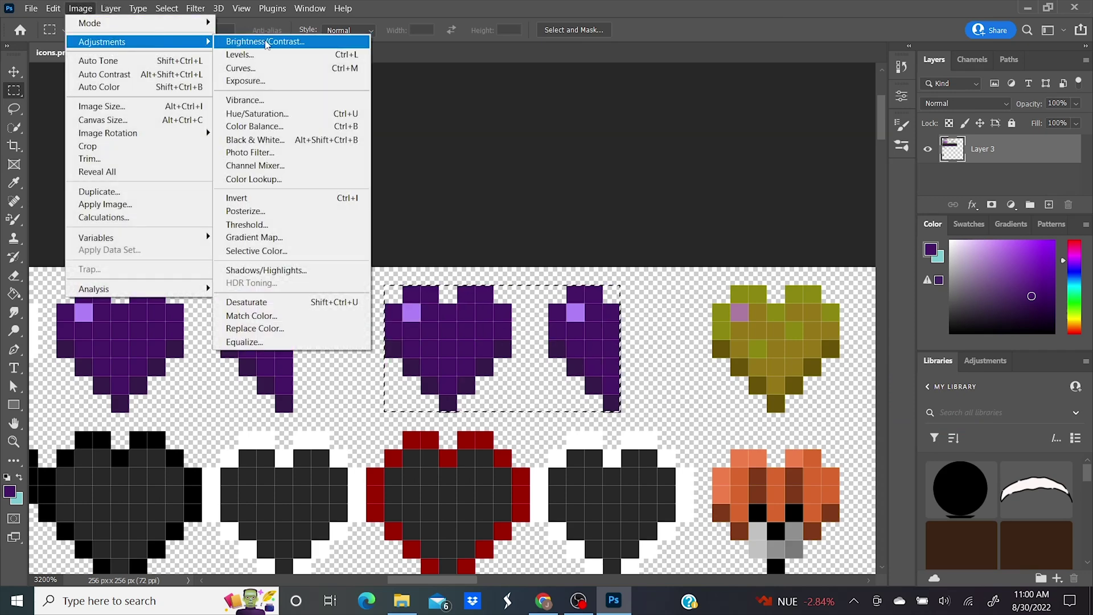
{"action": "left_click", "coordinate": [261, 81]}
{"action": "left_click_drag", "start_coordinate": [813, 248], "coordinate": [869, 270]}
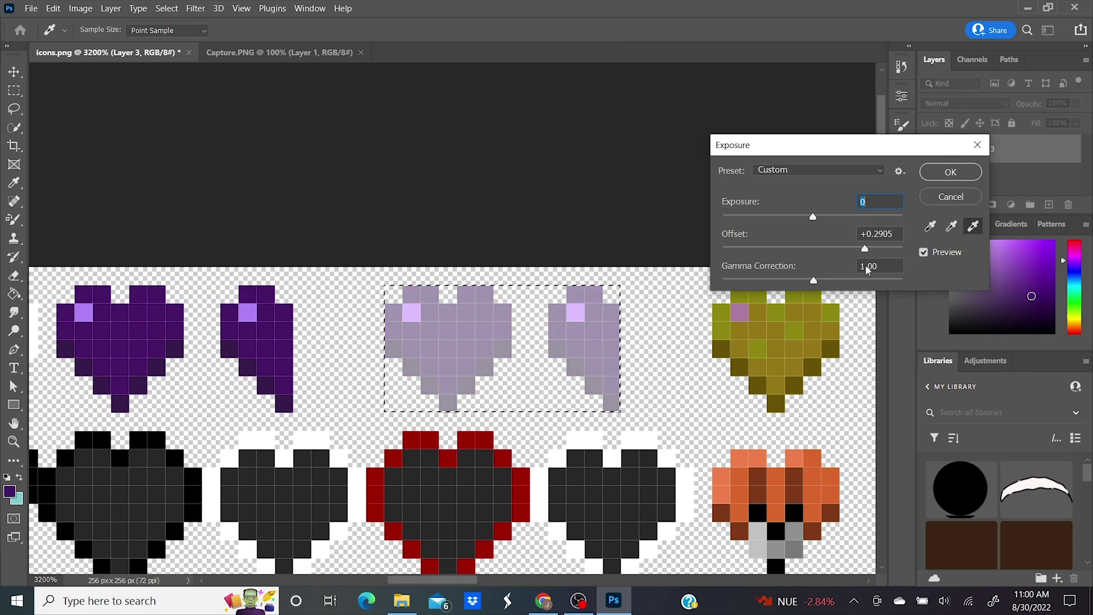
{"action": "double_click", "coordinate": [870, 233]}
{"action": "type", "text": "0.3"}
{"action": "left_click", "coordinate": [951, 172]}
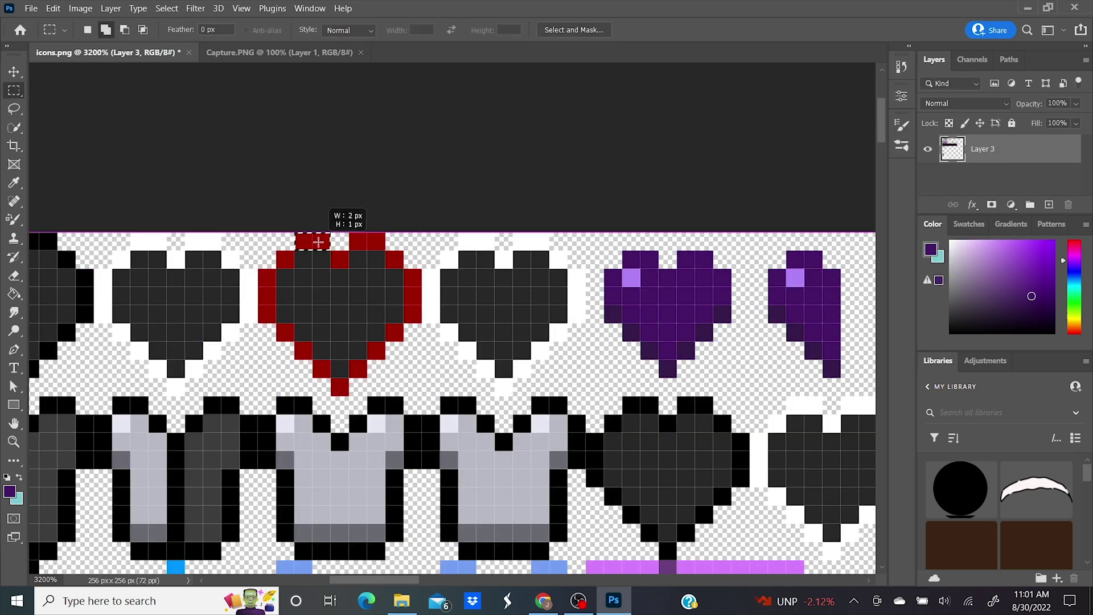
Select all the red outline pixels of the heart container in the top row.
{"action": "left_click_drag", "start_coordinate": [332, 251], "coordinate": [409, 275]}
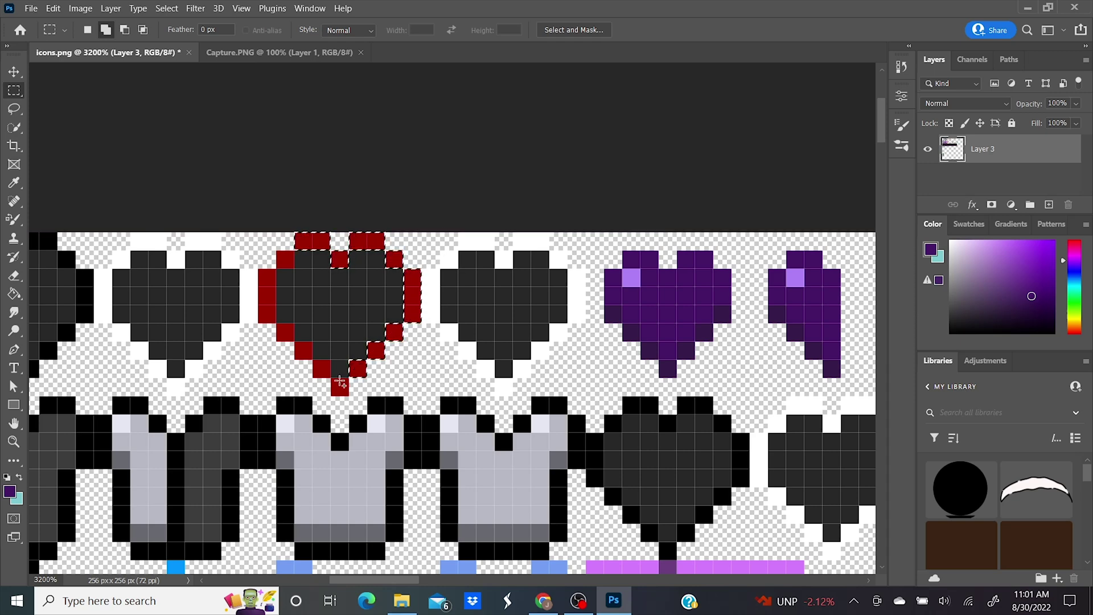
{"action": "left_click_drag", "start_coordinate": [296, 343], "coordinate": [311, 358]}
{"action": "left_click_drag", "start_coordinate": [277, 325], "coordinate": [293, 340]}
{"action": "left_click_drag", "start_coordinate": [259, 271], "coordinate": [275, 321]}
{"action": "left_click_drag", "start_coordinate": [277, 253], "coordinate": [293, 267]}
Recolor the selected outline with the dark purple shading color sampled from the purple heart, using Color Replacement, and deselect it.
{"action": "left_click", "coordinate": [15, 187]}
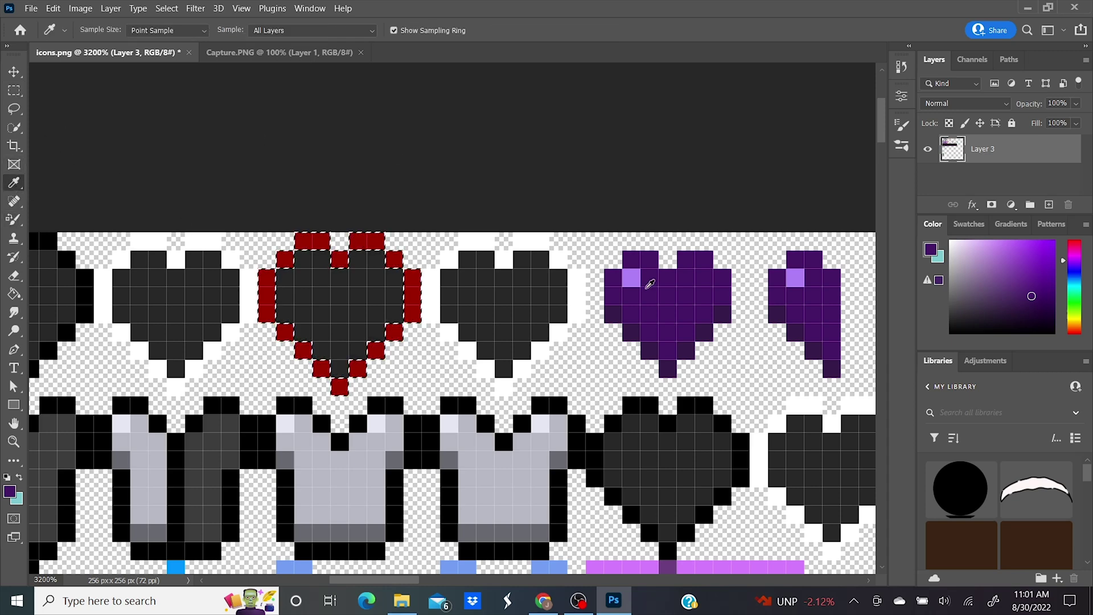
{"action": "left_click", "coordinate": [617, 307]}
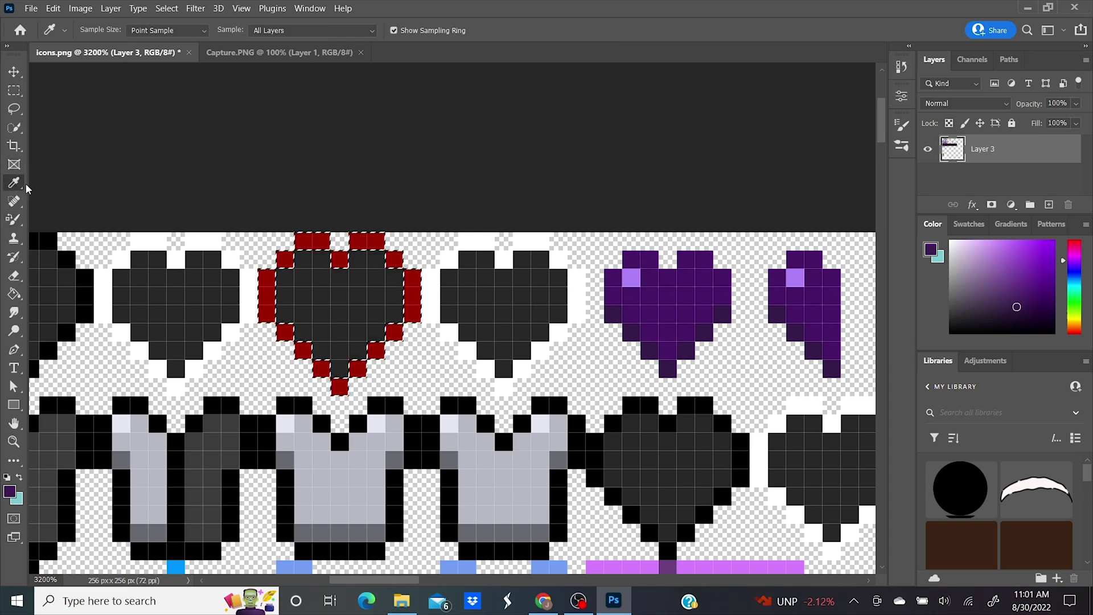
{"action": "left_click", "coordinate": [14, 220]}
{"action": "left_click_drag", "start_coordinate": [341, 285], "coordinate": [329, 319]}
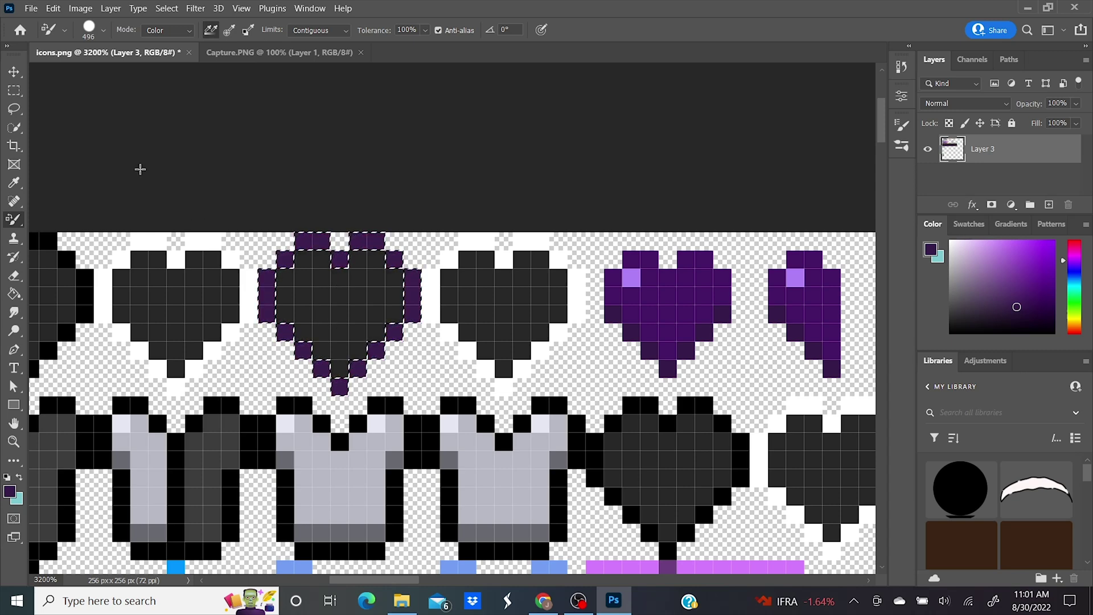
{"action": "left_click", "coordinate": [12, 90]}
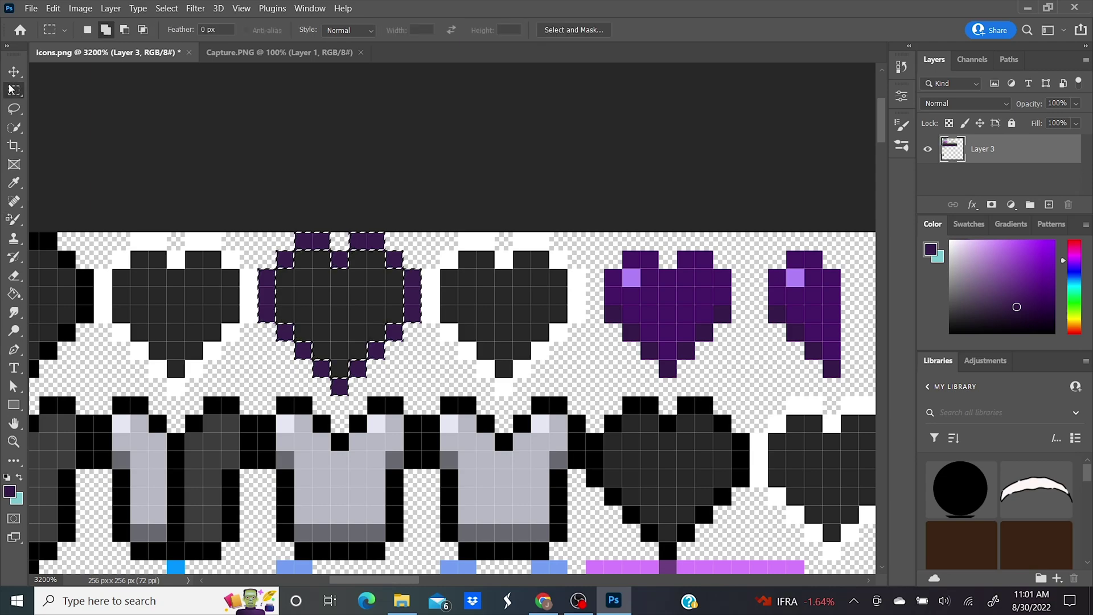
{"action": "right_click", "coordinate": [309, 304]}
{"action": "left_click", "coordinate": [341, 312]}
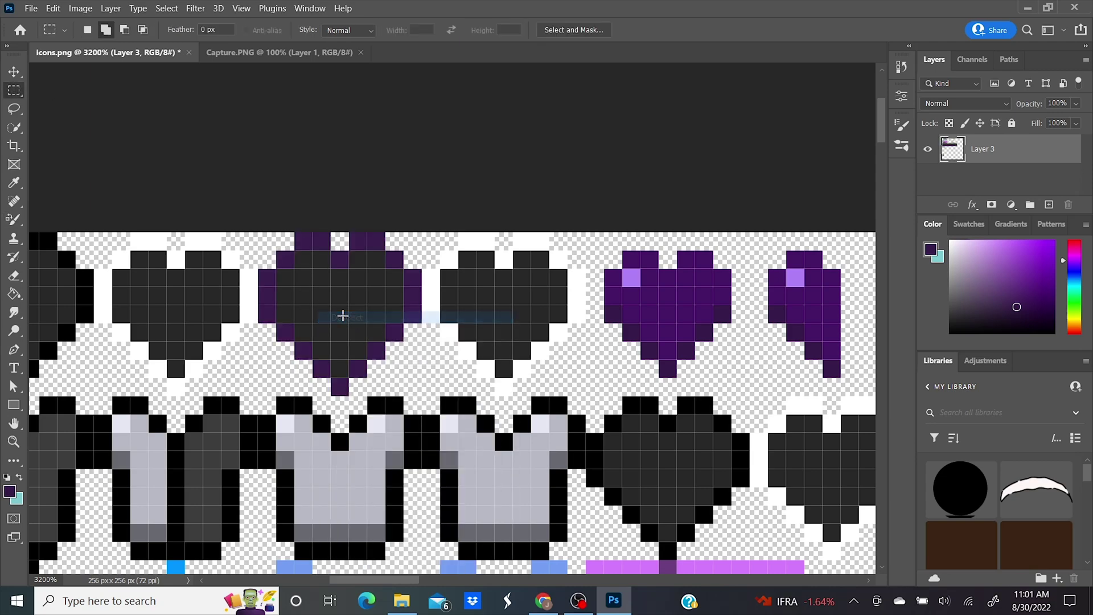
Copy the purple-outlined heart container over the red-outlined one in the lower hardcore heart row and merge the pasted layer with Layer 4.
{"action": "left_click_drag", "start_coordinate": [206, 132], "coordinate": [266, 189]}
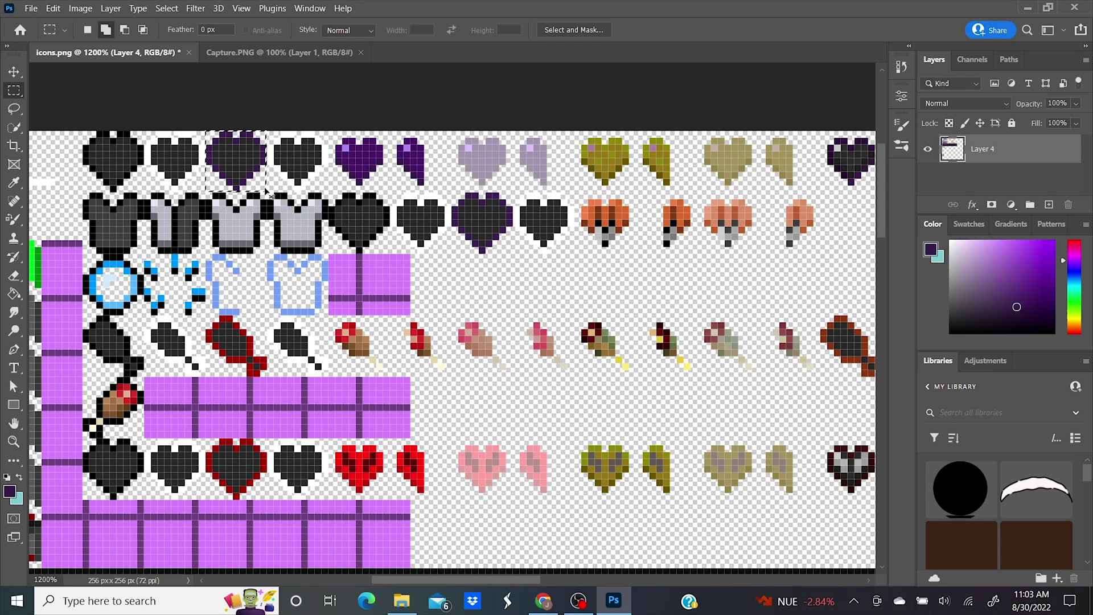
{"action": "right_click", "coordinate": [242, 197]}
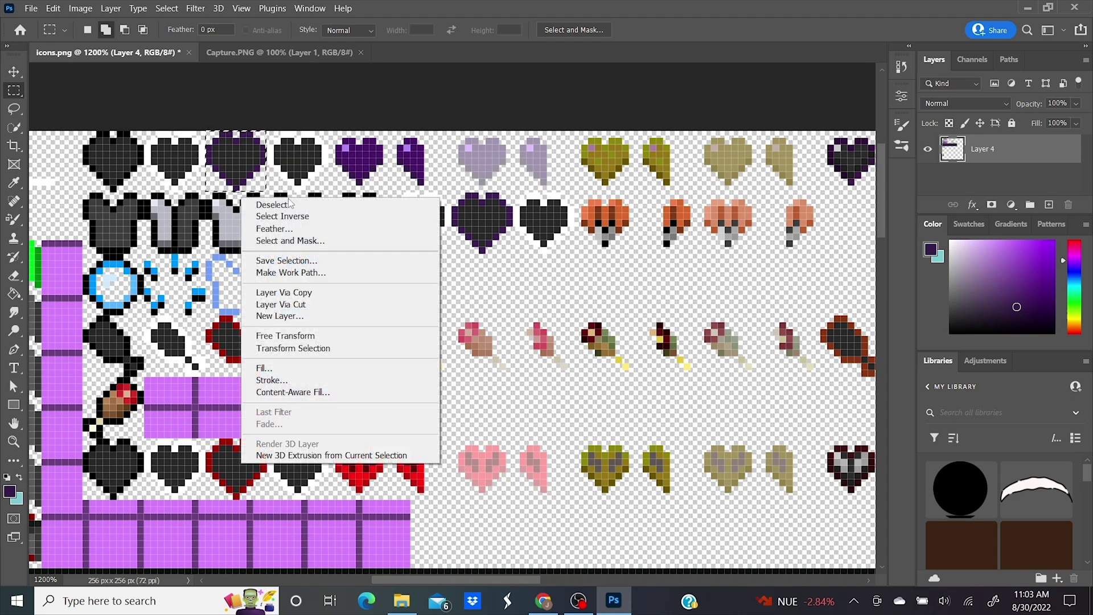
{"action": "left_click", "coordinate": [251, 205]}
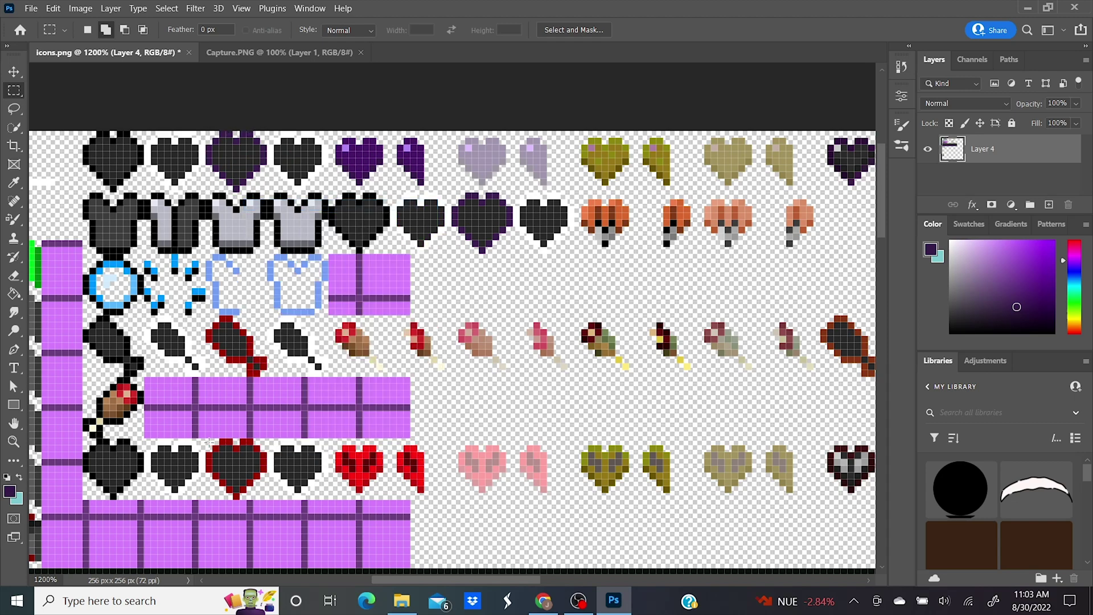
{"action": "left_click_drag", "start_coordinate": [209, 442], "coordinate": [267, 500]}
{"action": "key", "text": "ctrl+v"}
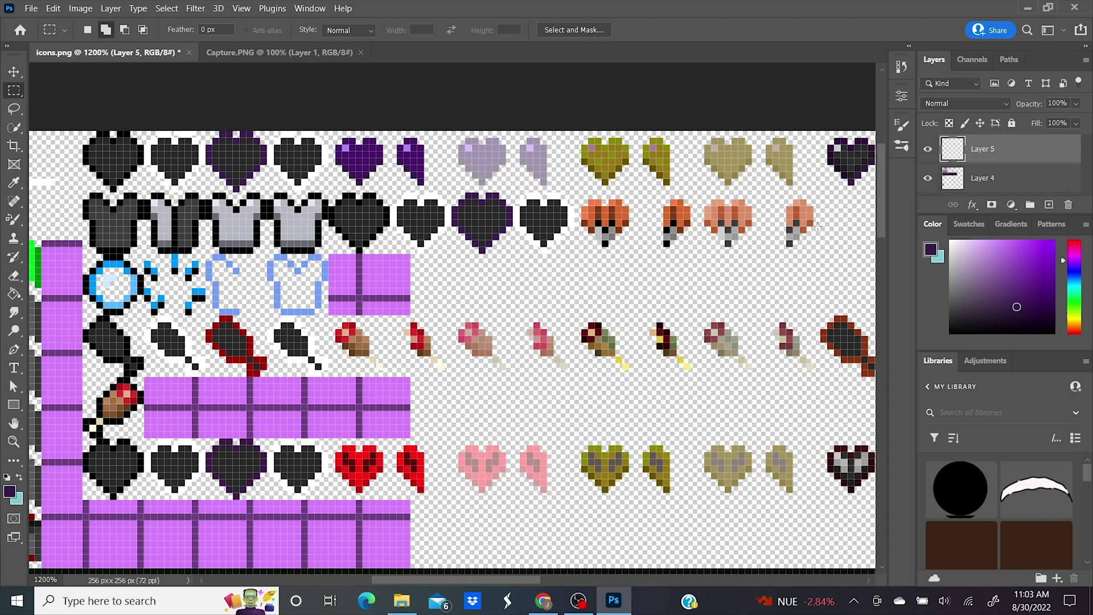
{"action": "left_click", "coordinate": [1004, 178], "text": "shift"}
{"action": "right_click", "coordinate": [1002, 175]}
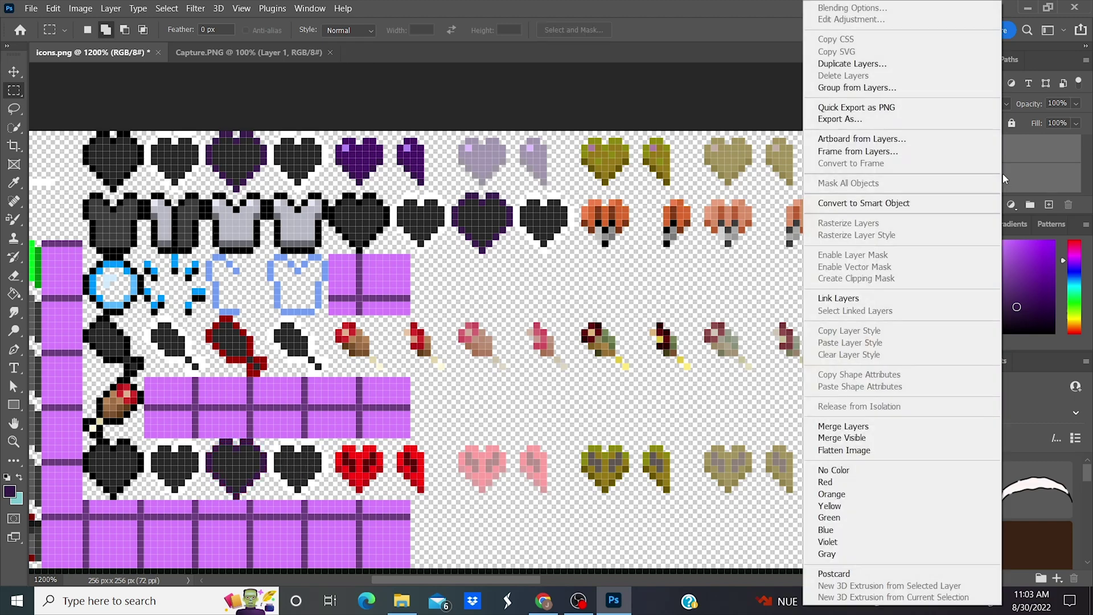
{"action": "left_click", "coordinate": [876, 426]}
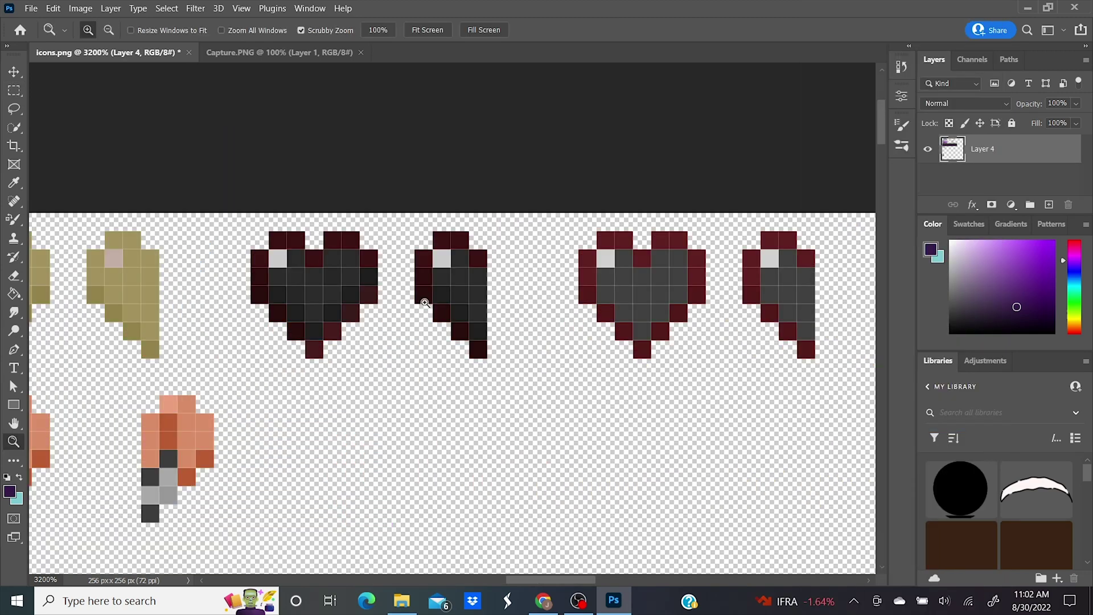
Select the four dark red-edged full and half hearts in the top row and shift their hue towards purple with Hue/Saturation.
{"action": "key", "text": "m"}
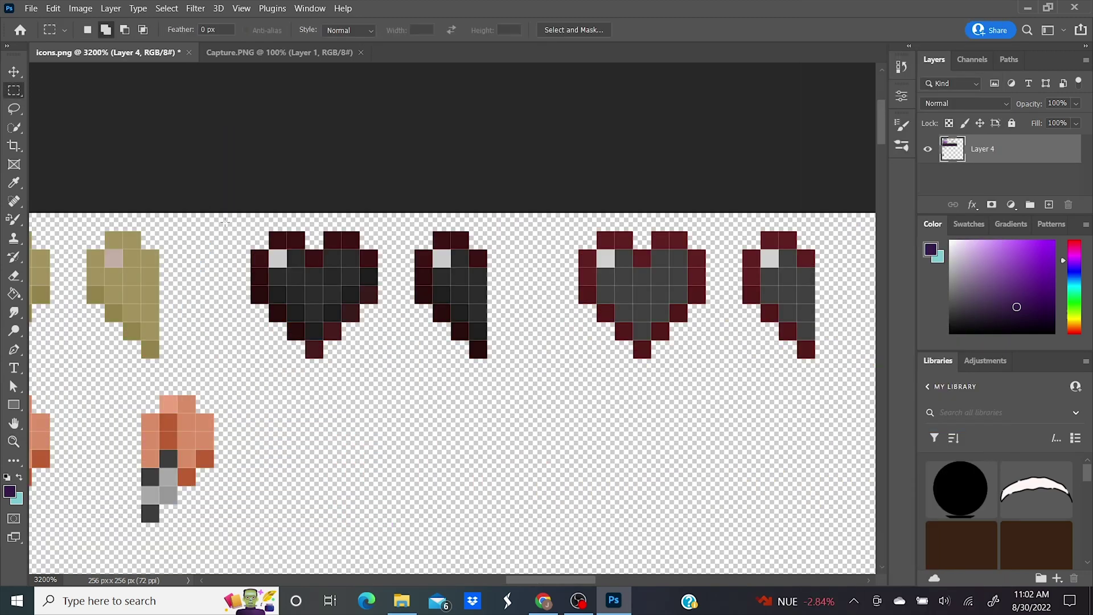
{"action": "left_click_drag", "start_coordinate": [259, 240], "coordinate": [809, 351]}
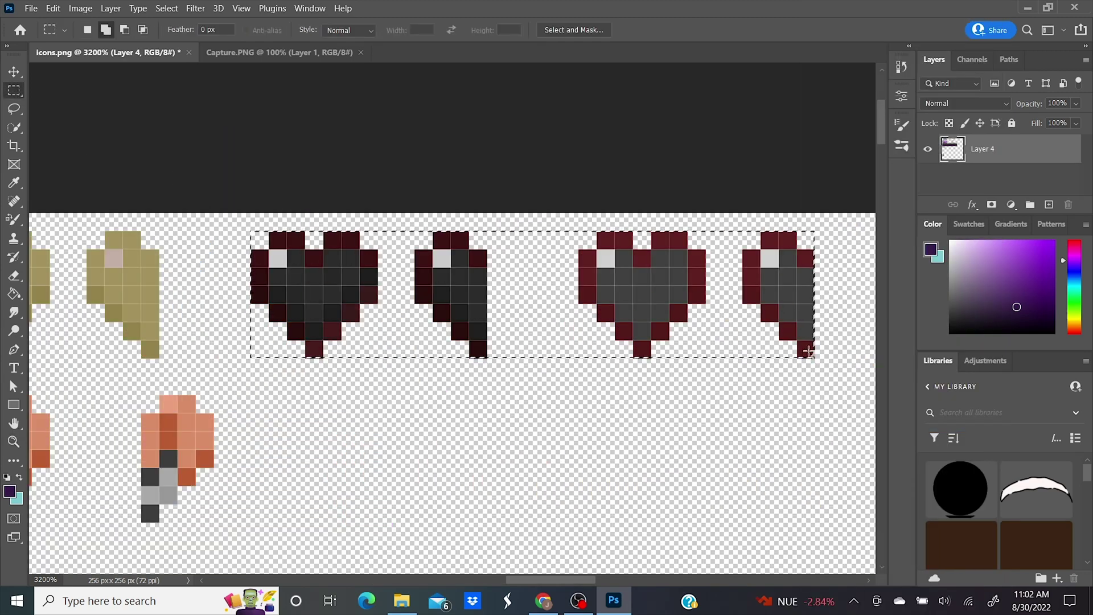
{"action": "left_click", "coordinate": [14, 440]}
{"action": "left_click", "coordinate": [80, 8]}
{"action": "mouse_move", "coordinate": [102, 41]}
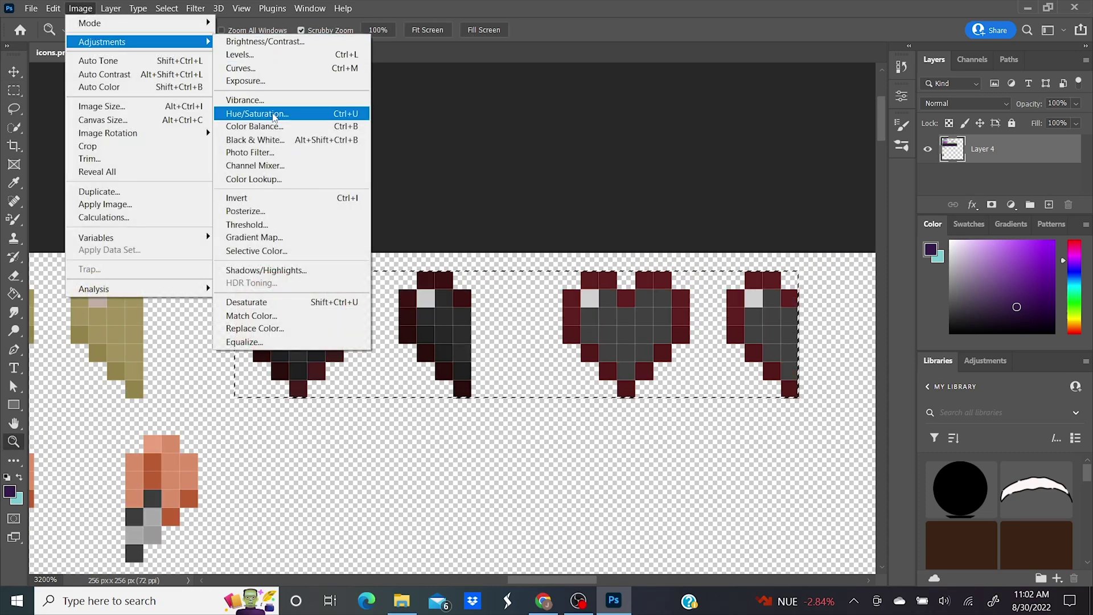
{"action": "left_click", "coordinate": [275, 114]}
{"action": "left_click_drag", "start_coordinate": [829, 277], "coordinate": [779, 285]}
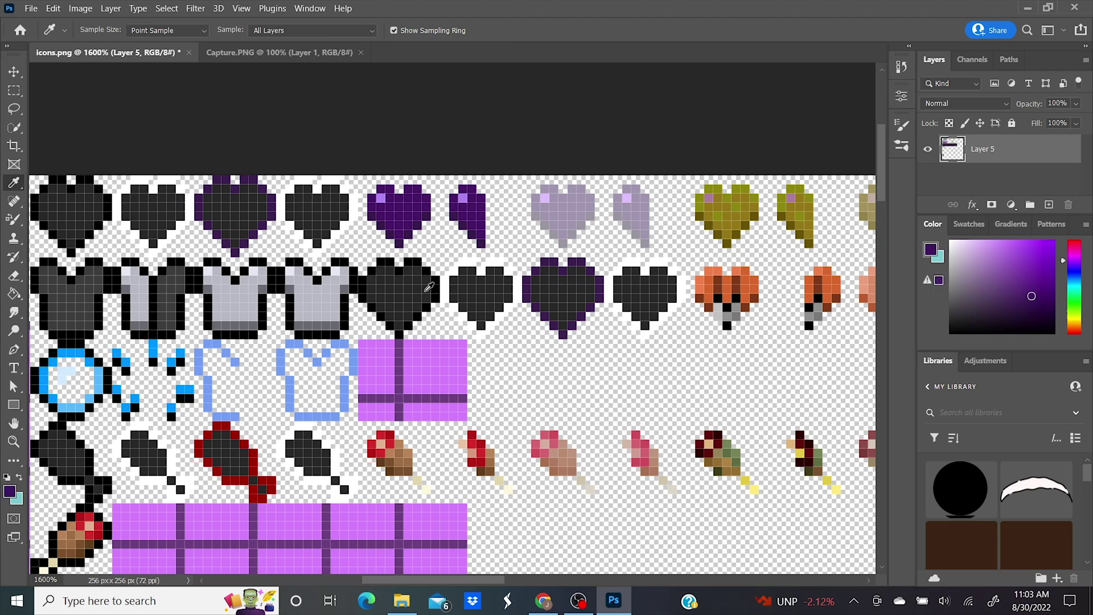
Select all the bright red pixels of the full red heart in the hardcore row, leaving out its eyes and shaded edge.
{"action": "scroll", "coordinate": [429, 287], "scroll_direction": "down", "scroll_amount": 5}
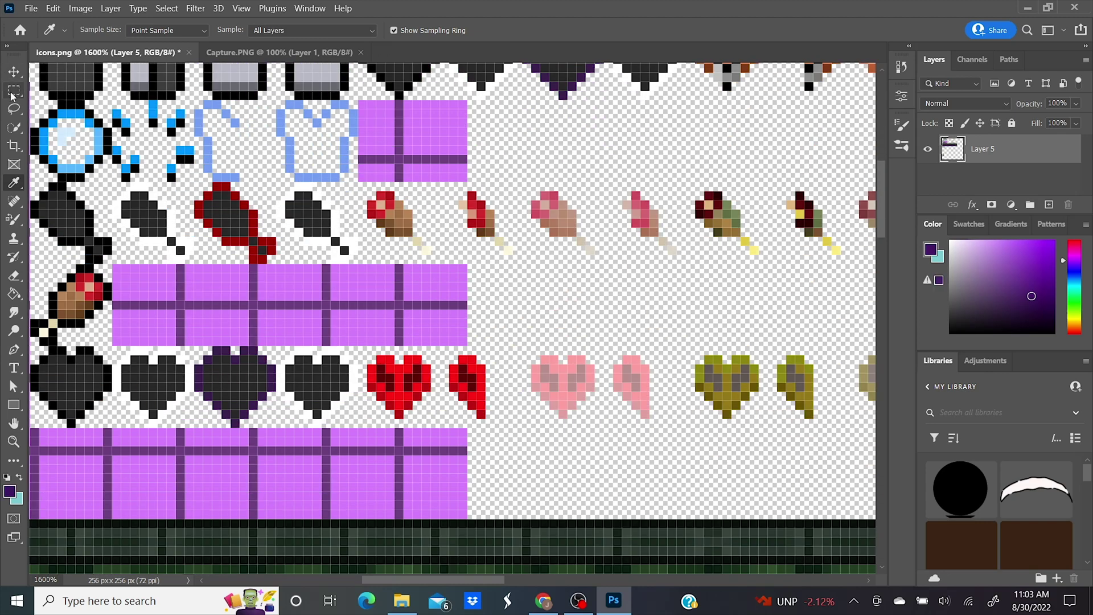
{"action": "left_click", "coordinate": [13, 92]}
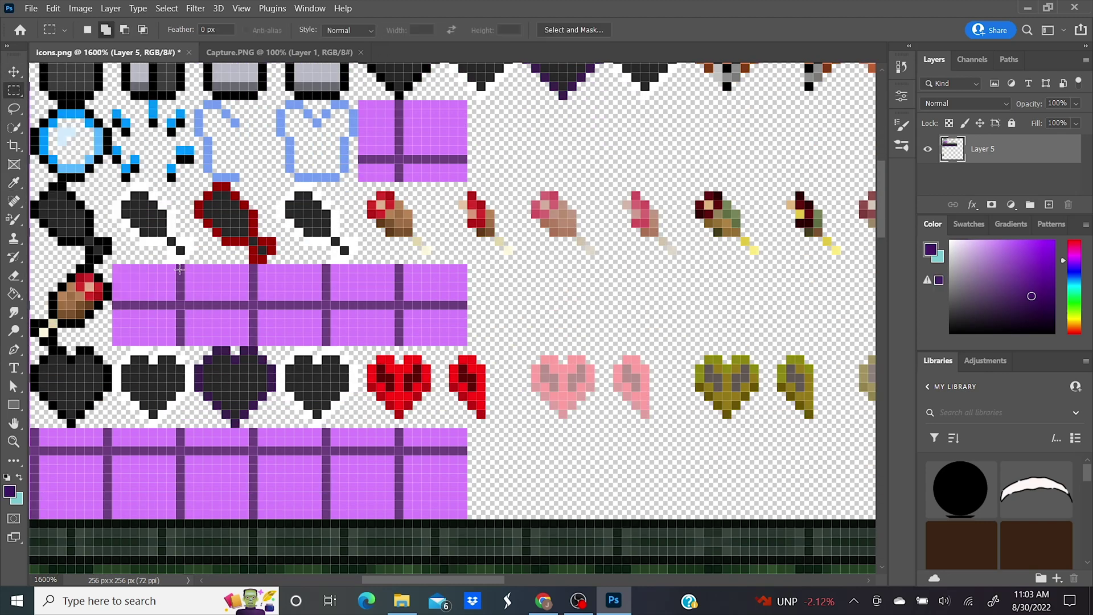
{"action": "left_click", "coordinate": [13, 443]}
{"action": "left_click", "coordinate": [420, 397]}
{"action": "left_click", "coordinate": [420, 396]}
{"action": "left_click", "coordinate": [14, 91]}
{"action": "left_click_drag", "start_coordinate": [264, 257], "coordinate": [305, 255]}
{"action": "left_click_drag", "start_coordinate": [410, 252], "coordinate": [373, 253]}
{"action": "left_click_drag", "start_coordinate": [374, 288], "coordinate": [301, 287]}
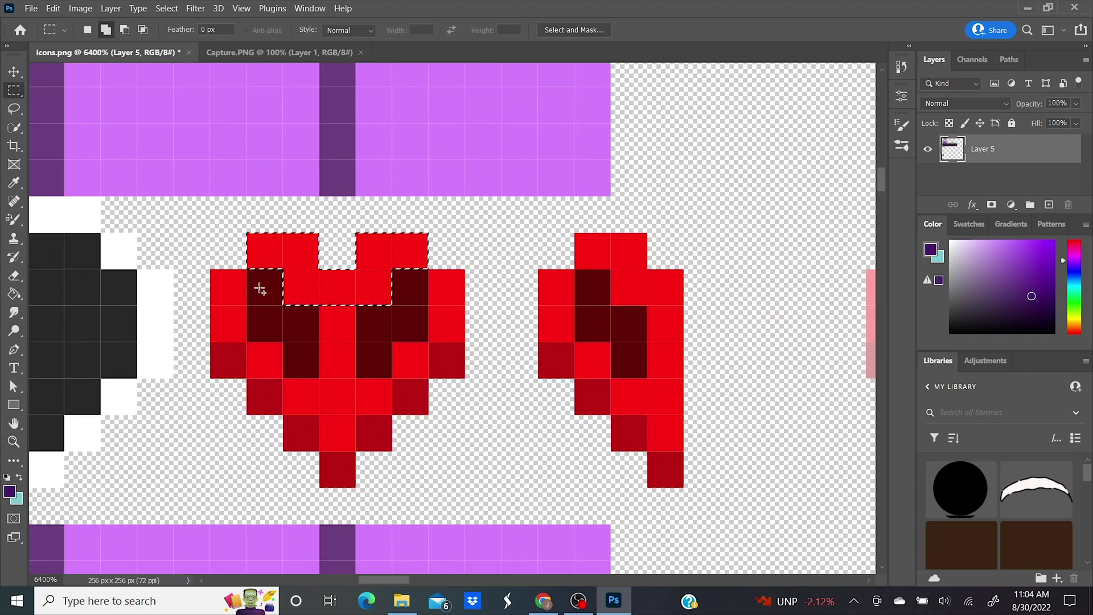
{"action": "left_click_drag", "start_coordinate": [229, 288], "coordinate": [229, 326]}
{"action": "mouse_move", "coordinate": [257, 352]}
{"action": "left_mouse_down"}
{"action": "mouse_move", "coordinate": [274, 369]}
{"action": "mouse_move", "coordinate": [373, 398]}
{"action": "left_mouse_up"}
{"action": "left_click_drag", "start_coordinate": [337, 434], "coordinate": [338, 323]}
{"action": "left_click_drag", "start_coordinate": [408, 354], "coordinate": [418, 367]}
{"action": "left_click_drag", "start_coordinate": [447, 325], "coordinate": [447, 288]}
Paint the selected heart pixels dark purple with the Brush tool and deselect them.
{"action": "left_click", "coordinate": [14, 221]}
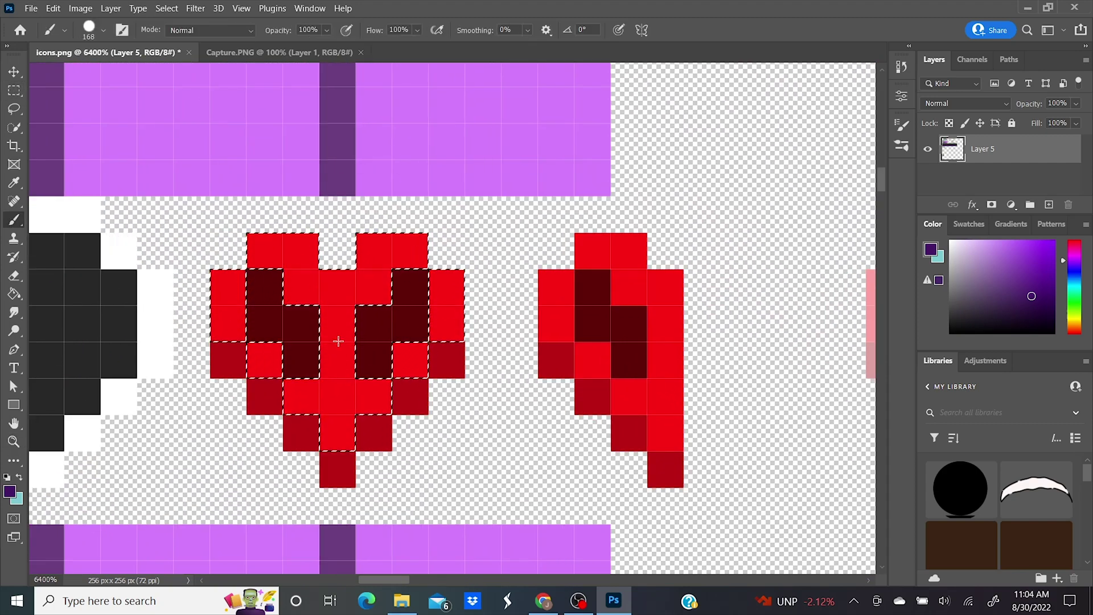
{"action": "left_click", "coordinate": [338, 341]}
{"action": "key", "text": "m"}
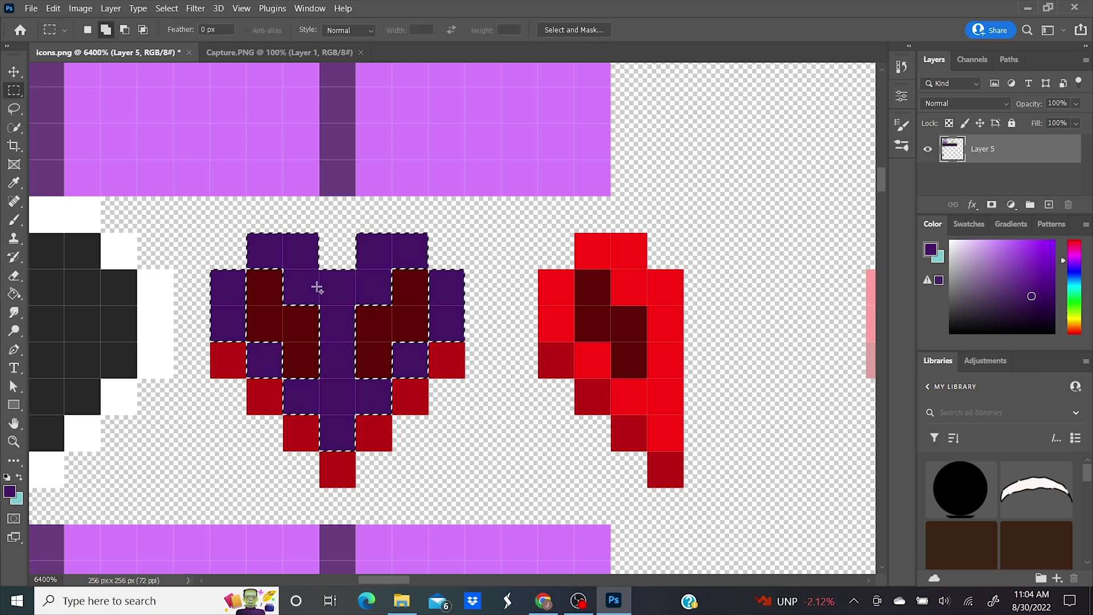
{"action": "left_click", "coordinate": [317, 288]}
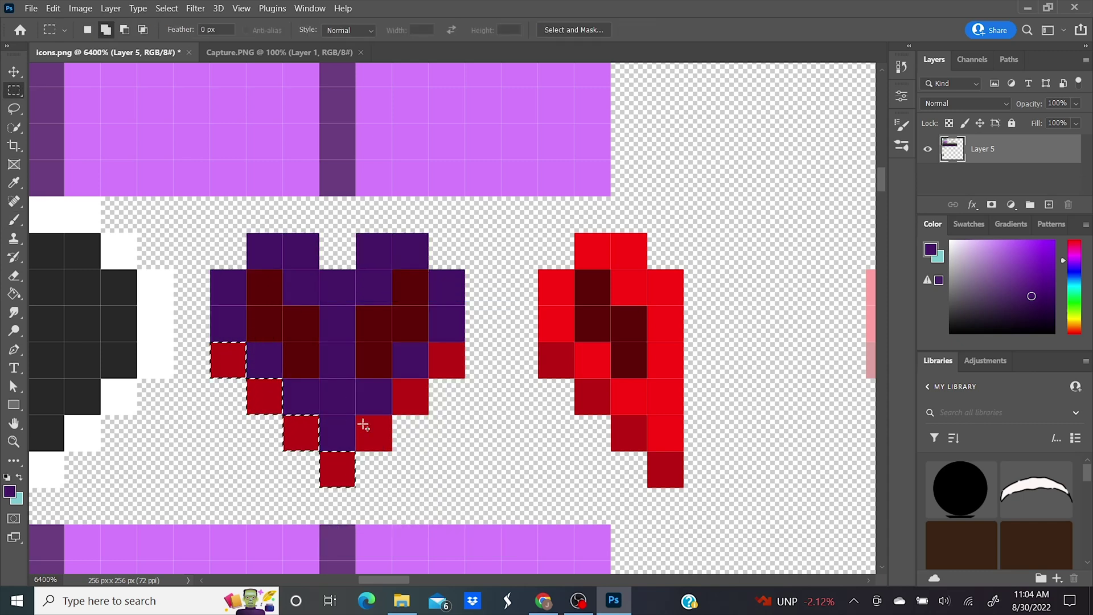
Finish selecting the red shaded edge pixels of the full hardcore heart and sample the darker edge purple from the top-row heart.
{"action": "left_click_drag", "start_coordinate": [405, 390], "coordinate": [425, 412]}
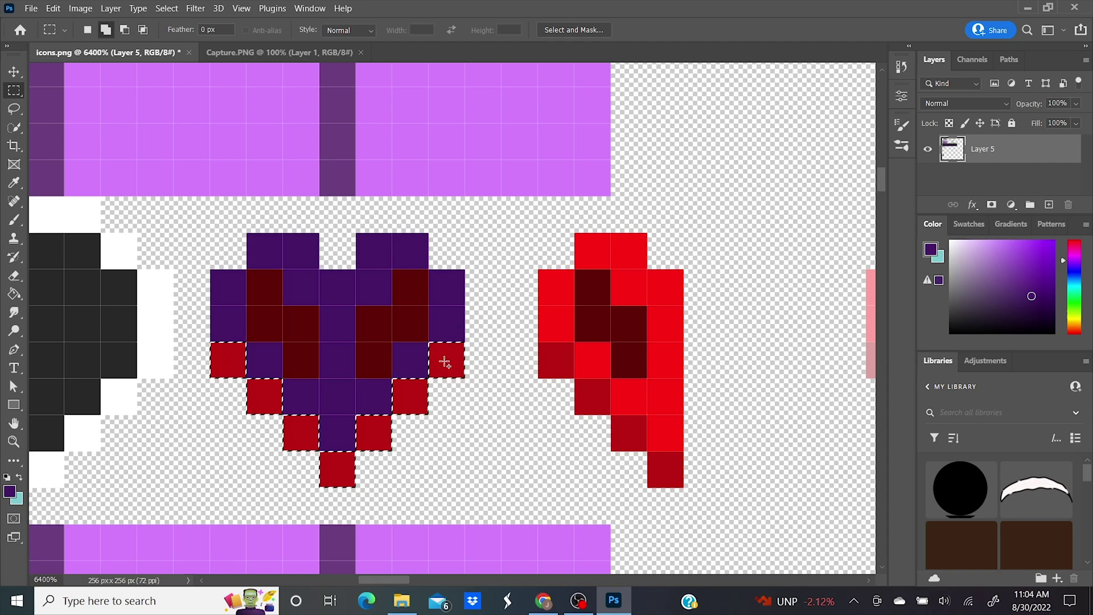
{"action": "left_click", "coordinate": [13, 442]}
{"action": "left_click", "coordinate": [376, 366], "text": "alt"}
{"action": "left_click", "coordinate": [376, 366], "text": "alt"}
{"action": "scroll", "coordinate": [376, 367], "scroll_direction": "up", "scroll_amount": 5}
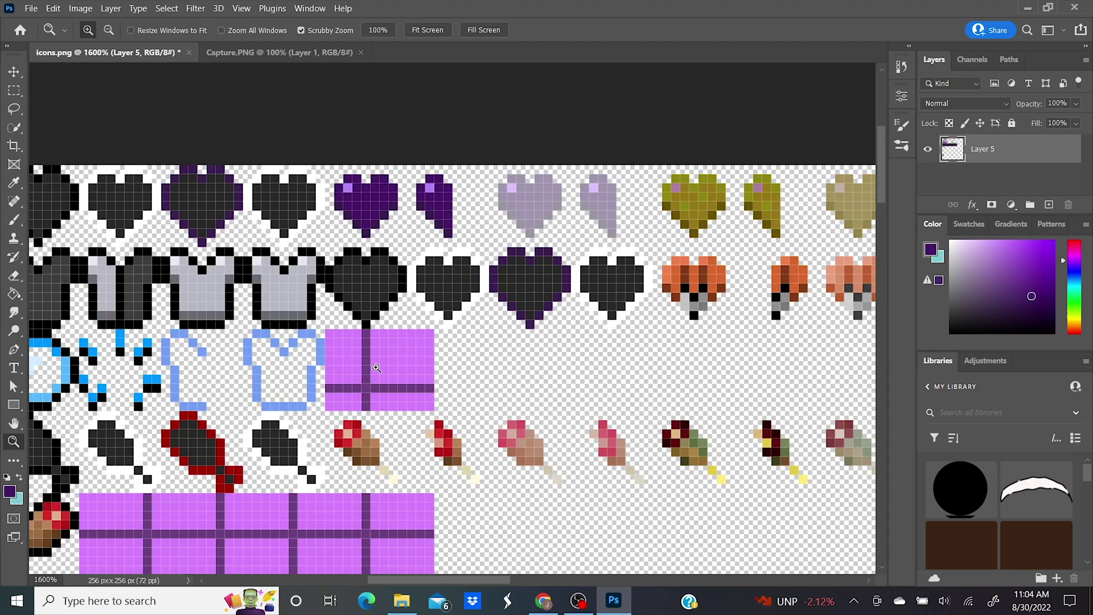
{"action": "left_click", "coordinate": [362, 235]}
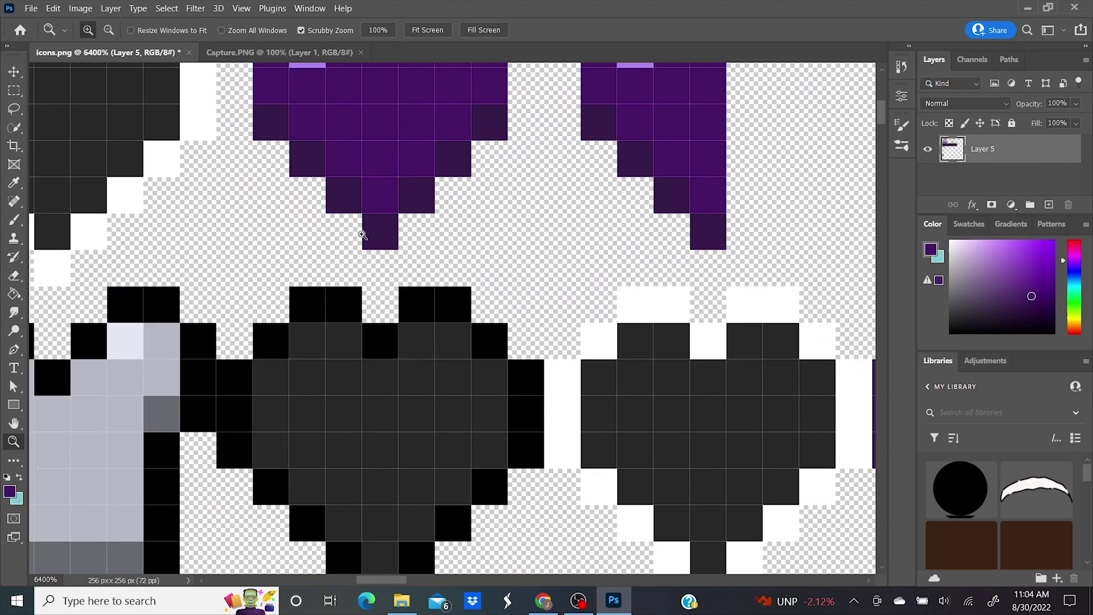
{"action": "left_click", "coordinate": [17, 185]}
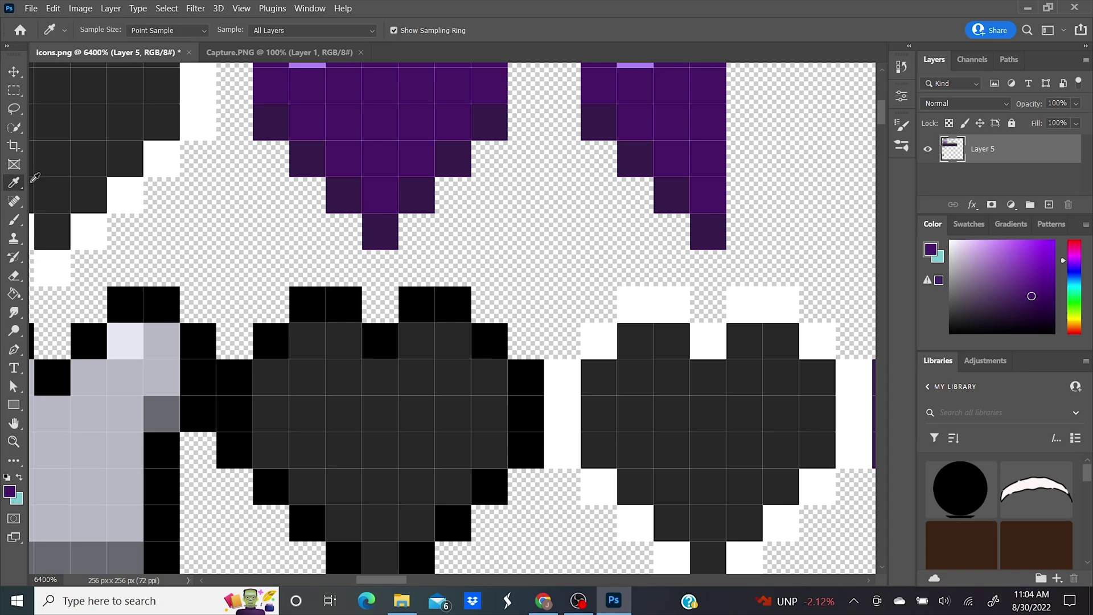
Paint the selected edge pixels of the full hardcore heart with the sampled dark purple using the Brush tool, and deselect them.
{"action": "left_click", "coordinate": [11, 442]}
{"action": "left_click", "coordinate": [365, 415], "text": "alt"}
{"action": "left_click", "coordinate": [365, 415], "text": "alt"}
{"action": "scroll", "coordinate": [365, 415], "scroll_direction": "down", "scroll_amount": 7}
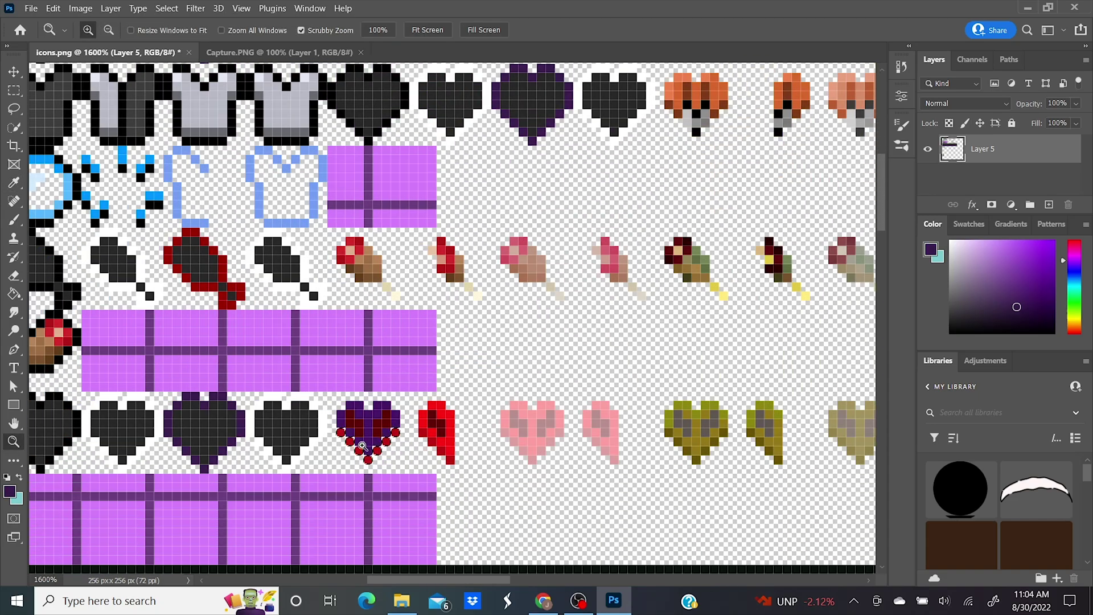
{"action": "left_click", "coordinate": [362, 446]}
{"action": "left_click", "coordinate": [362, 446]}
{"action": "left_click", "coordinate": [362, 447]}
{"action": "left_click", "coordinate": [383, 432], "text": "alt"}
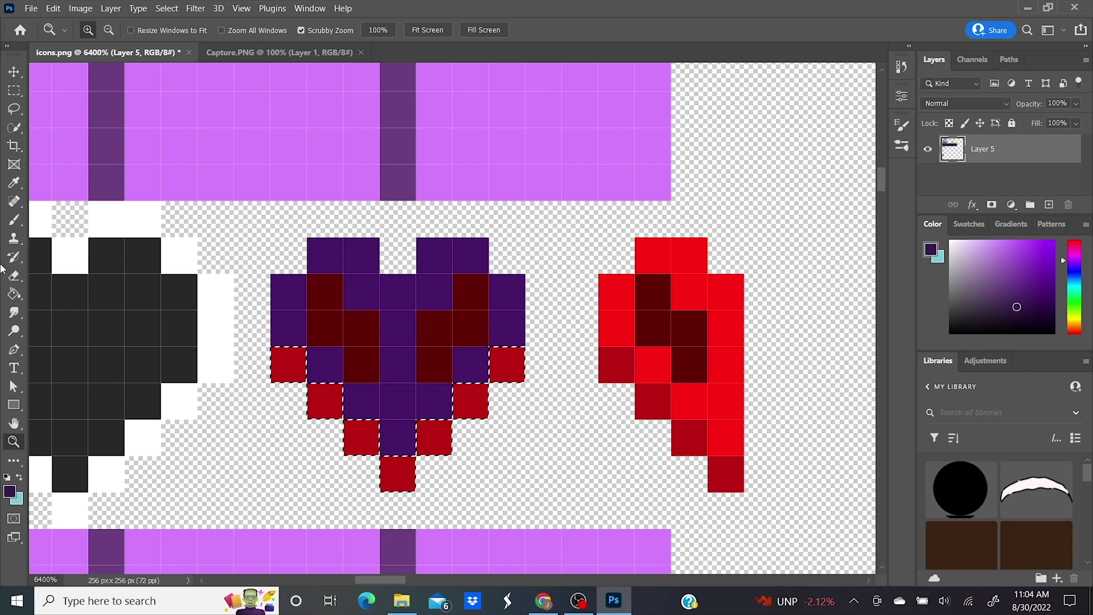
{"action": "left_click", "coordinate": [15, 220]}
{"action": "left_click", "coordinate": [400, 382]}
{"action": "left_click", "coordinate": [10, 92]}
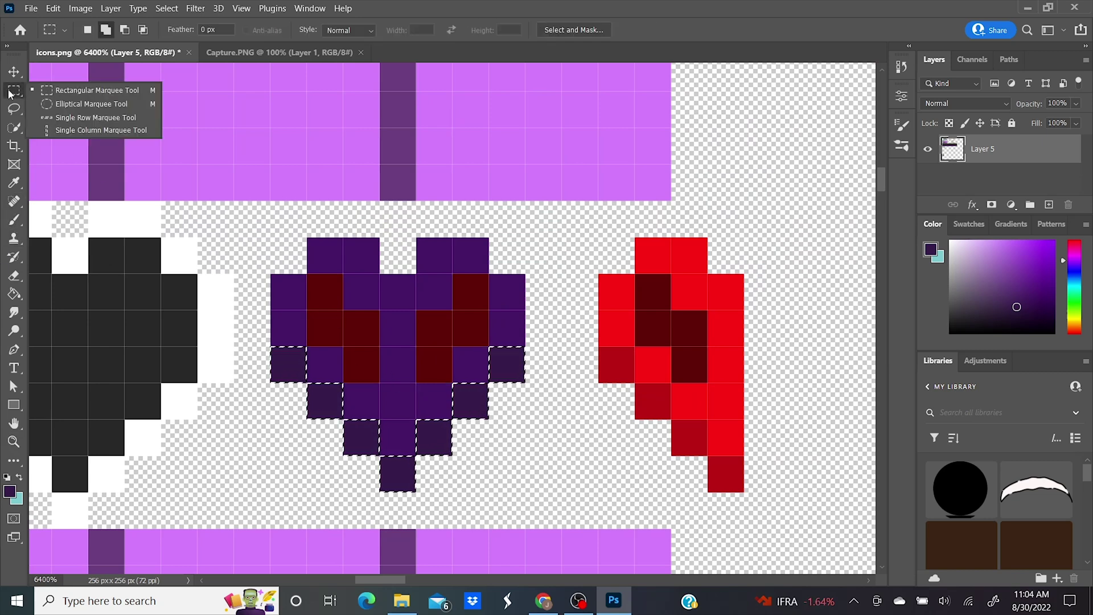
{"action": "right_click", "coordinate": [409, 311]}
{"action": "left_click", "coordinate": [427, 318]}
Select the dark red eye pixels of the full hardcore heart and set the foreground color to 200e2d.
{"action": "left_click_drag", "start_coordinate": [309, 276], "coordinate": [326, 316]}
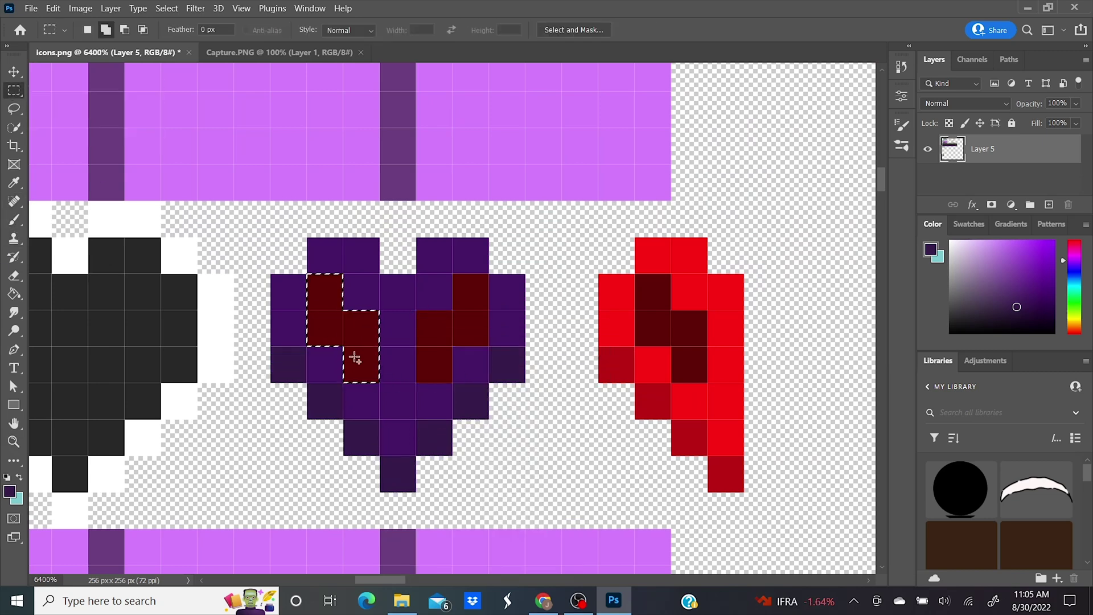
{"action": "left_click", "coordinate": [14, 182]}
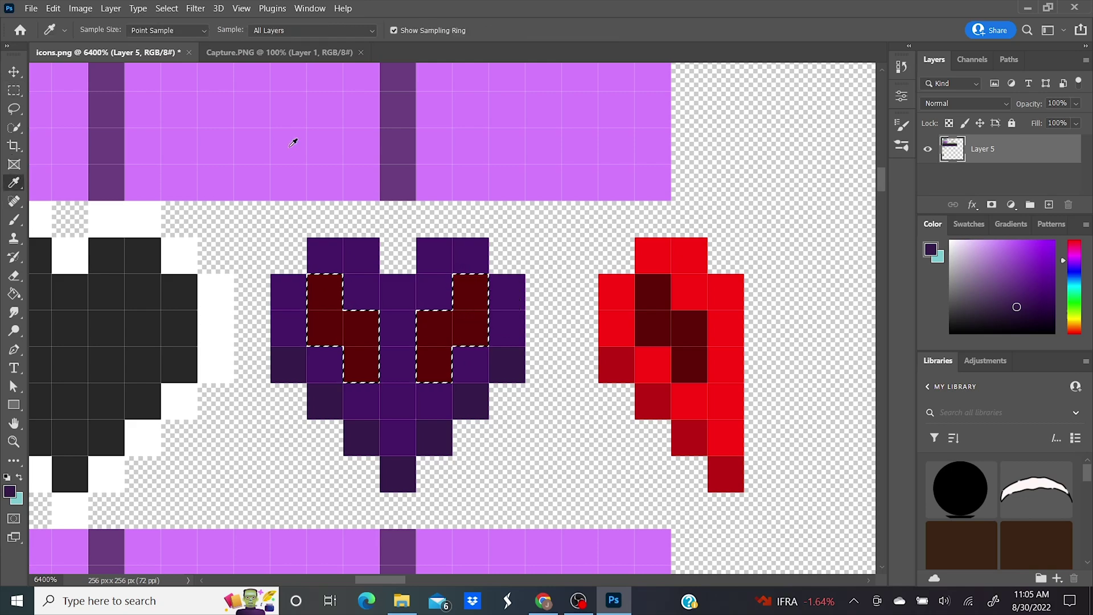
{"action": "left_click", "coordinate": [10, 492]}
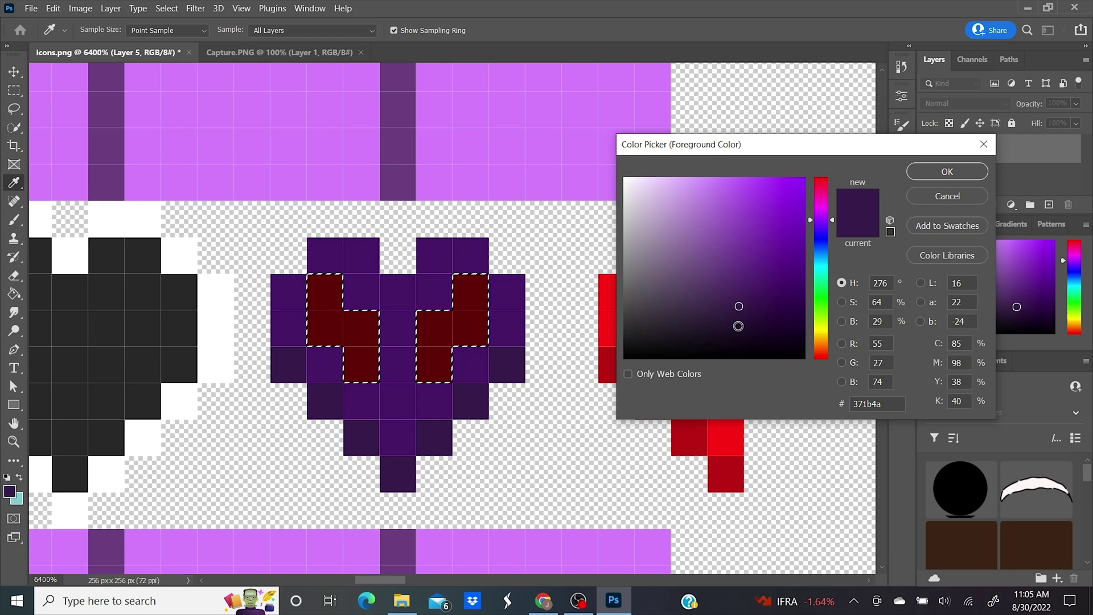
{"action": "left_click", "coordinate": [751, 327]}
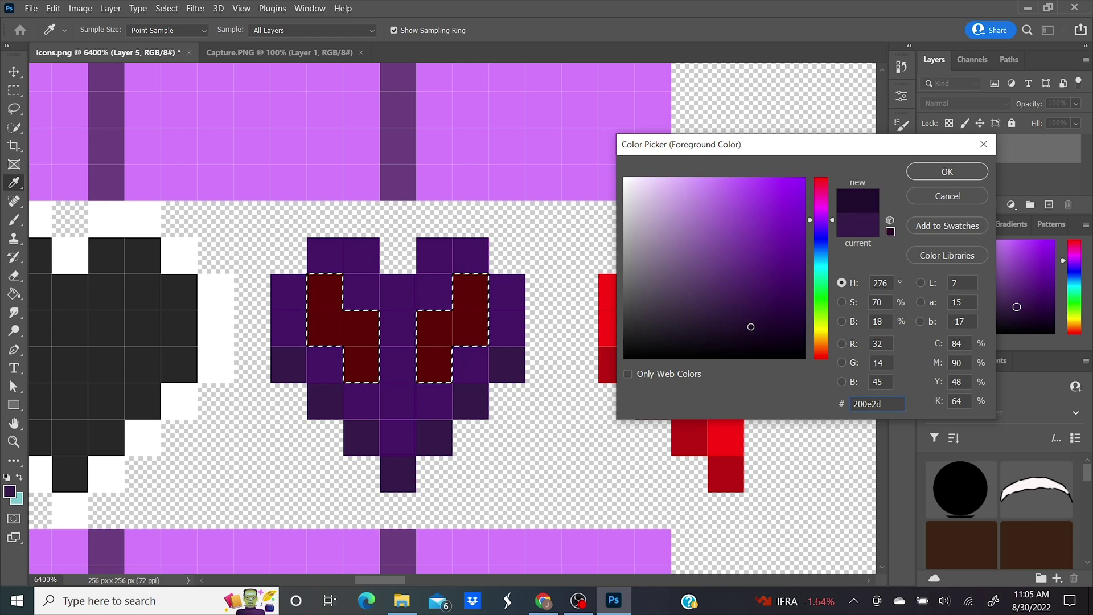
{"action": "left_click", "coordinate": [981, 171]}
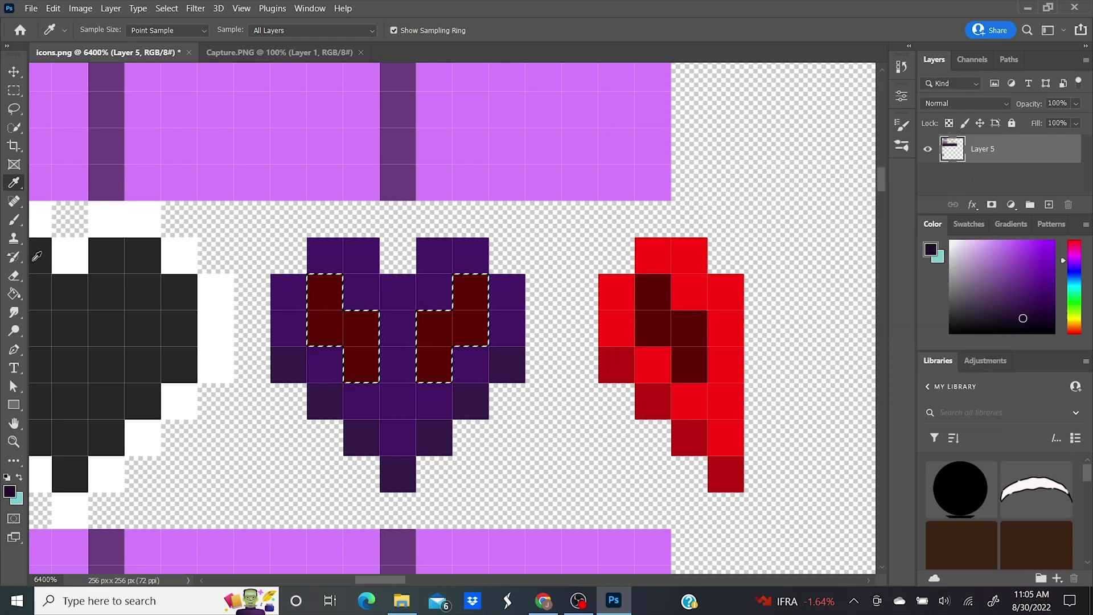
Paint the selected eye pixels with the near-black purple using the Brush tool and deselect them.
{"action": "key", "text": "b"}
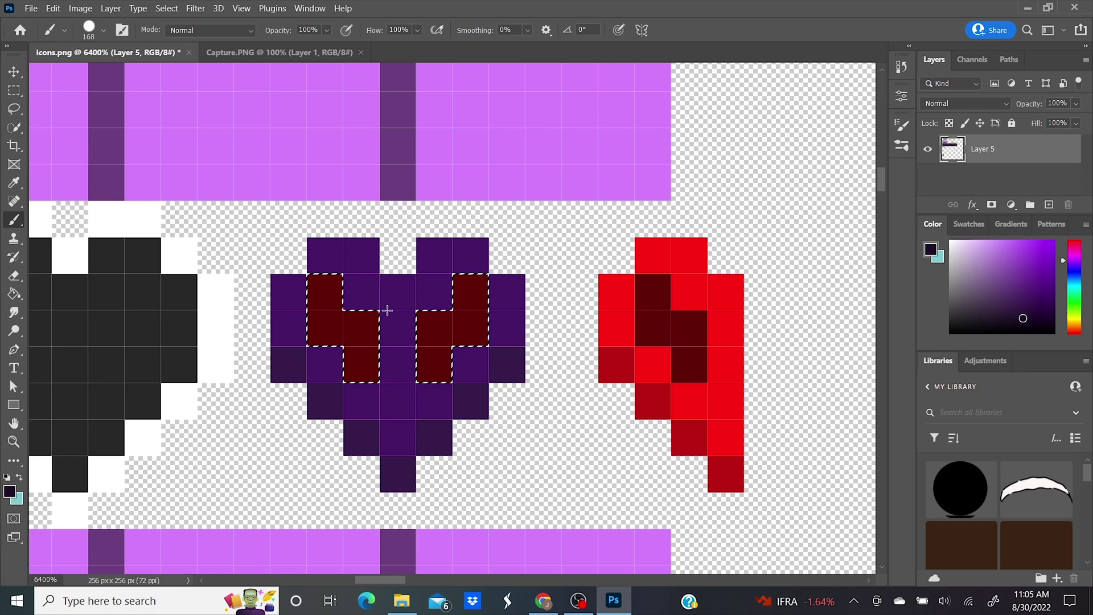
{"action": "left_click", "coordinate": [397, 342]}
{"action": "left_click", "coordinate": [15, 92]}
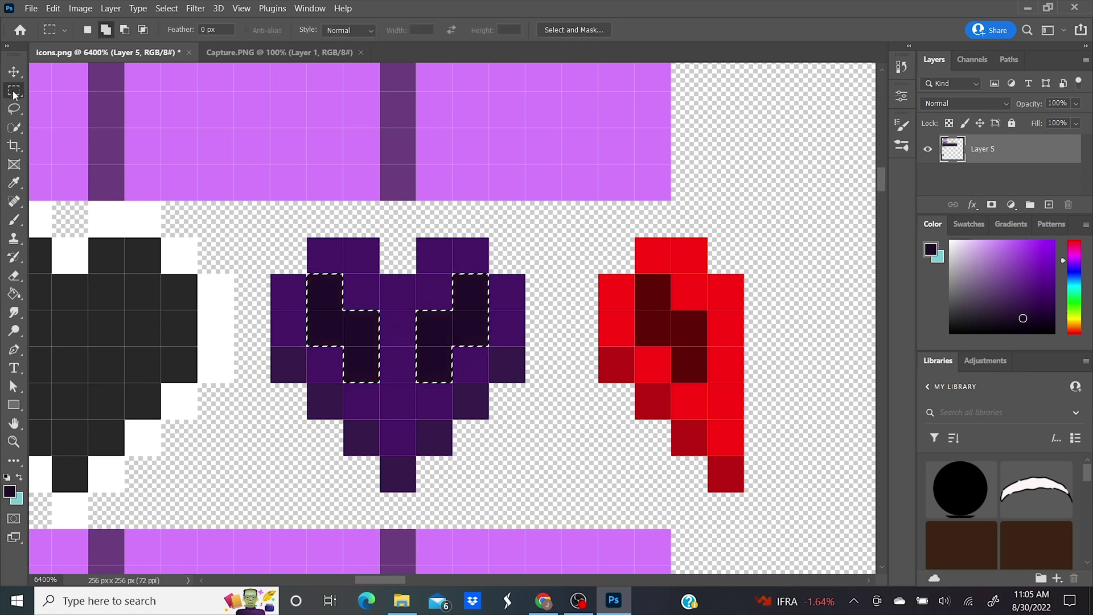
{"action": "right_click", "coordinate": [377, 333]}
{"action": "left_click", "coordinate": [470, 74]}
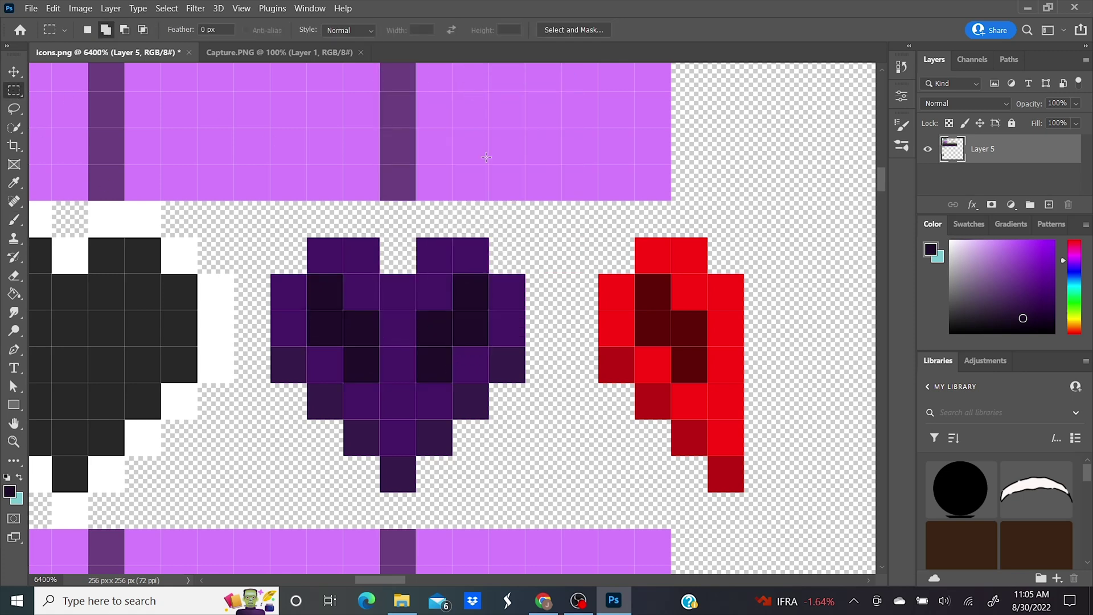
Copy the left half of the purple hardcore heart over the red half heart and merge the pasted layer with Layer 5.
{"action": "left_click_drag", "start_coordinate": [272, 239], "coordinate": [407, 471]}
{"action": "right_click", "coordinate": [453, 396]}
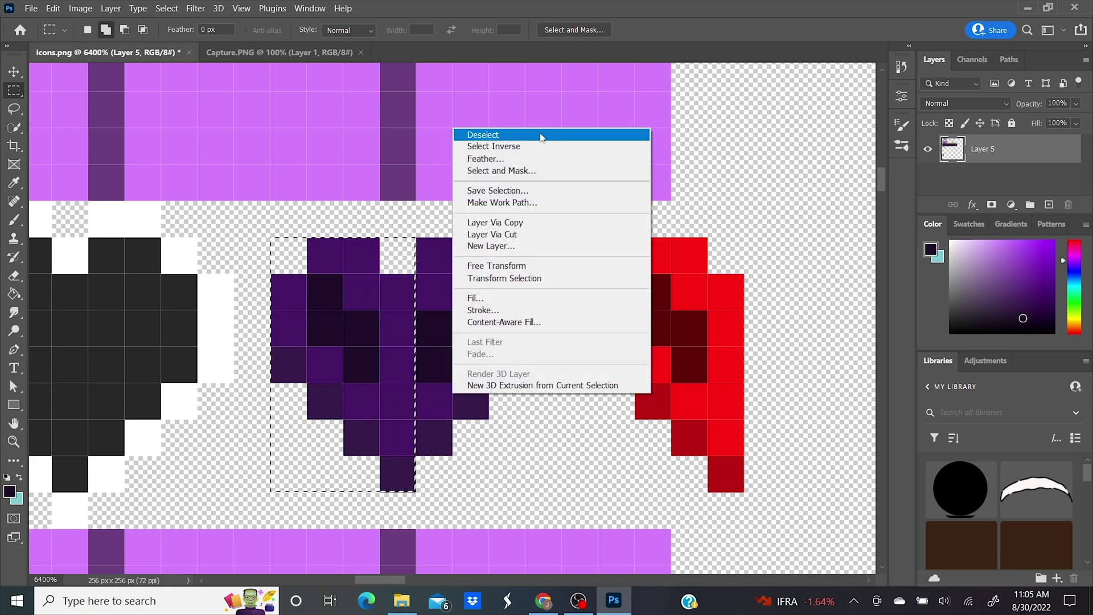
{"action": "left_click", "coordinate": [472, 135]}
{"action": "left_click_drag", "start_coordinate": [599, 239], "coordinate": [718, 487]}
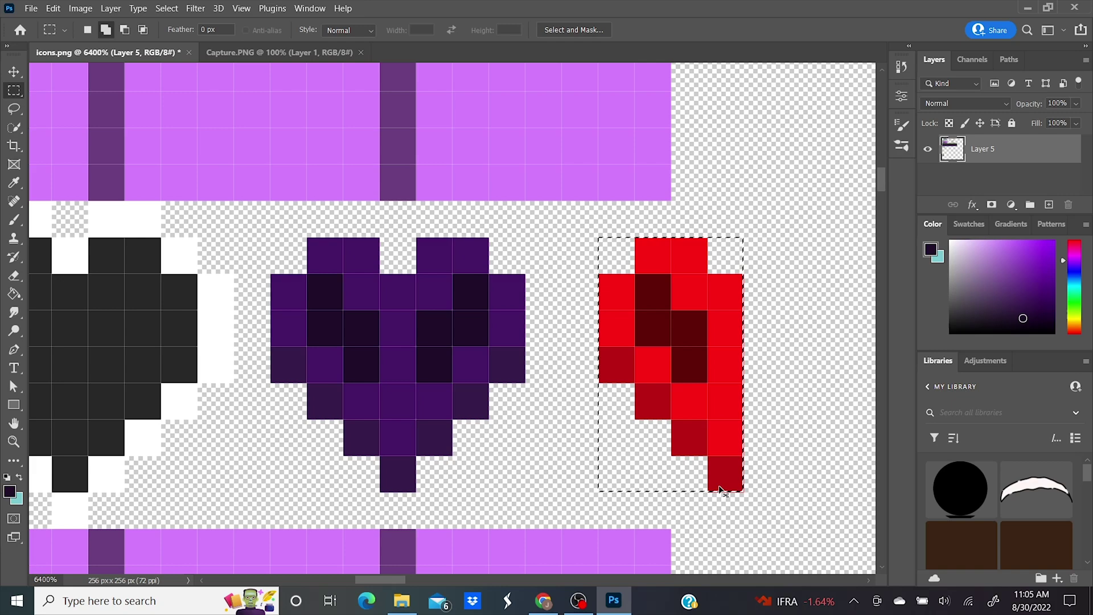
{"action": "key", "text": "ctrl+v"}
{"action": "left_click", "coordinate": [999, 177], "text": "shift"}
{"action": "right_click", "coordinate": [999, 178]}
{"action": "left_click", "coordinate": [882, 425]}
Copy the full and half purple hardcore hearts over the neighbouring pink pair and merge the pasted layer with Layer 6.
{"action": "key", "text": "ctrl+minus"}
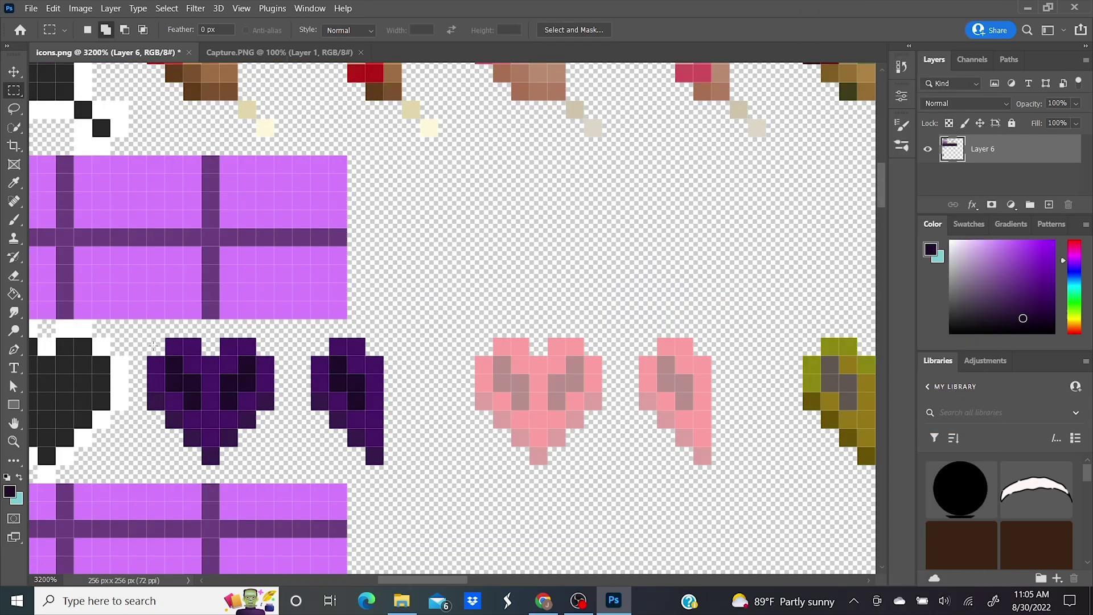
{"action": "left_click_drag", "start_coordinate": [147, 337], "coordinate": [380, 455]}
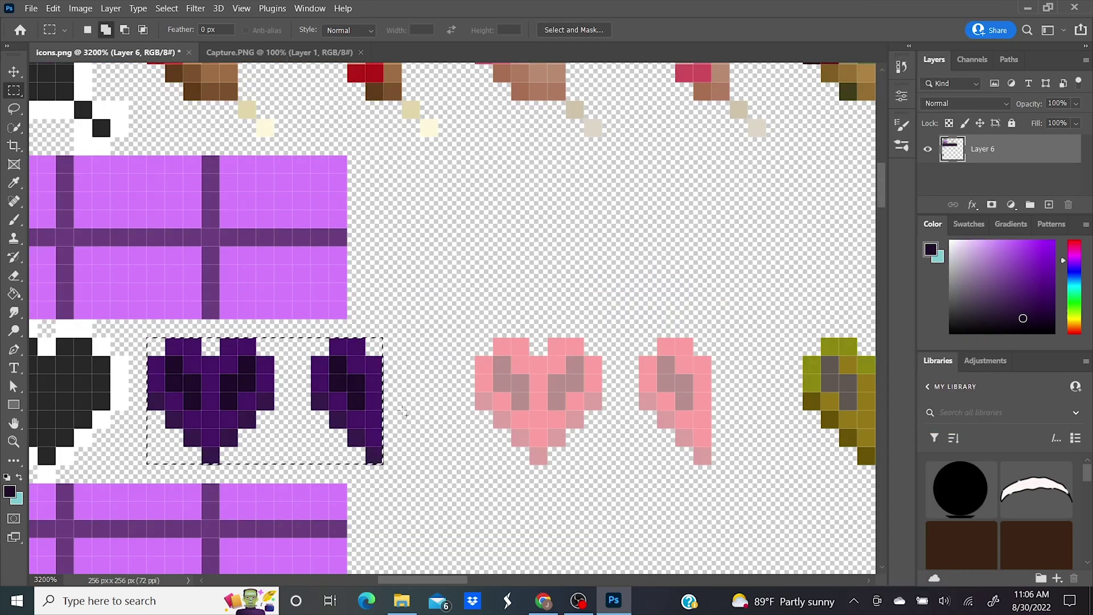
{"action": "right_click", "coordinate": [453, 380]}
{"action": "left_click", "coordinate": [561, 120]}
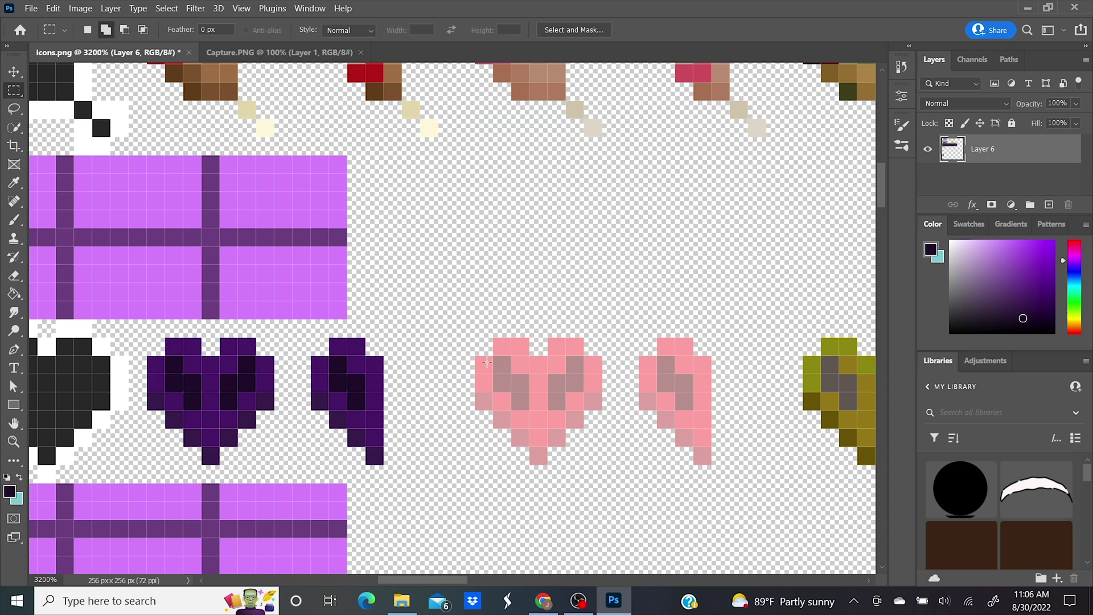
{"action": "left_click_drag", "start_coordinate": [475, 339], "coordinate": [706, 457]}
{"action": "key", "text": "ctrl+v"}
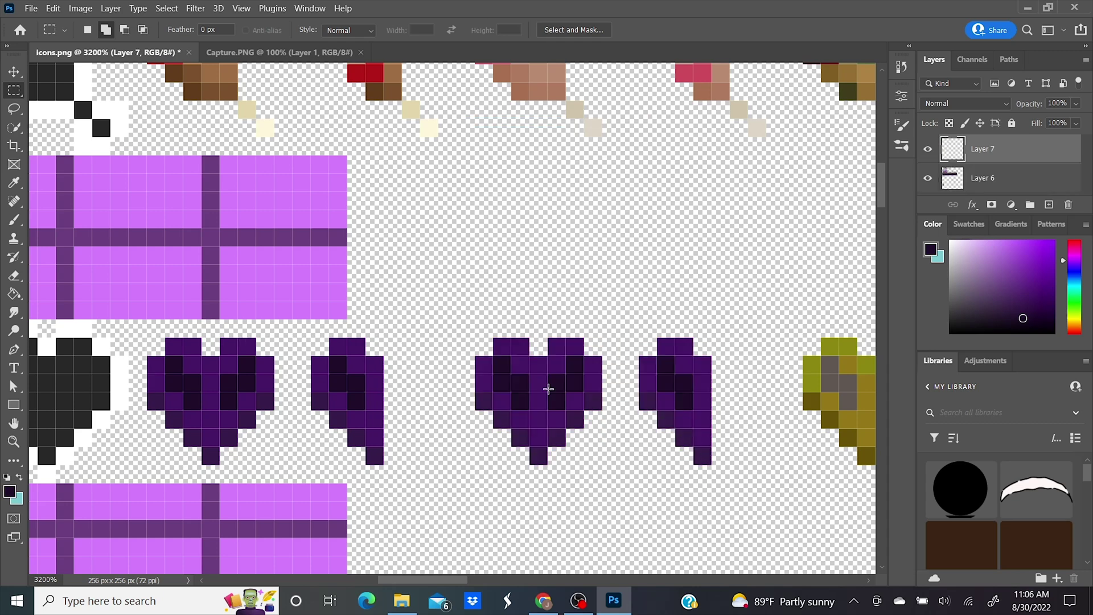
{"action": "left_click", "coordinate": [999, 183], "text": "shift"}
{"action": "right_click", "coordinate": [999, 181]}
{"action": "left_click", "coordinate": [840, 426]}
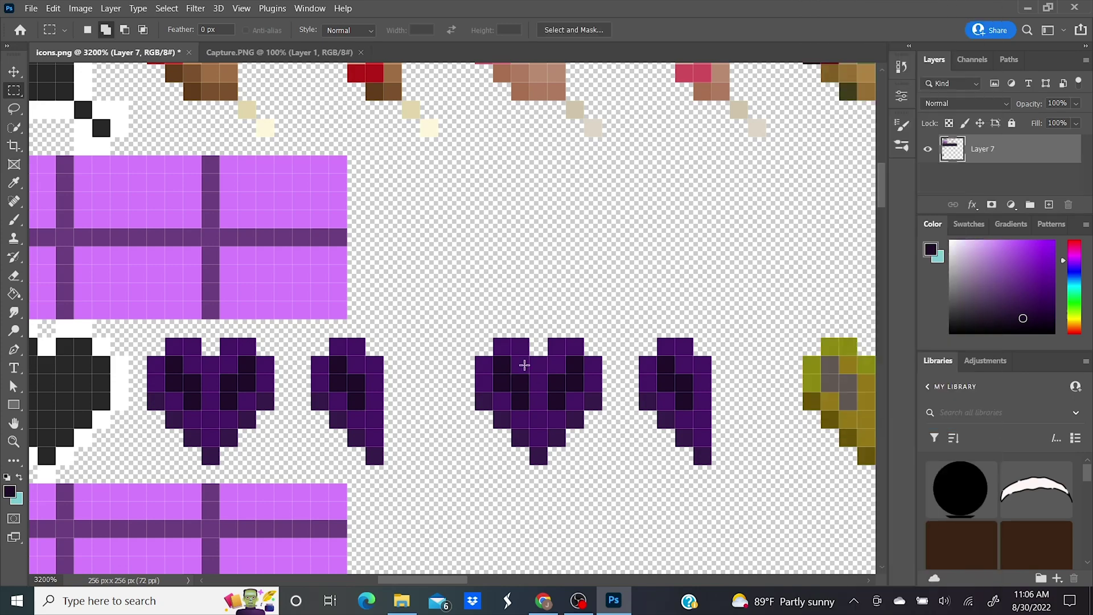
Lighten the newly pasted full and half hardcore hearts with an Exposure adjustment using an offset of 0.3, and deselect them.
{"action": "left_click_drag", "start_coordinate": [481, 343], "coordinate": [711, 464]}
{"action": "left_click", "coordinate": [80, 7]}
{"action": "mouse_move", "coordinate": [171, 40]}
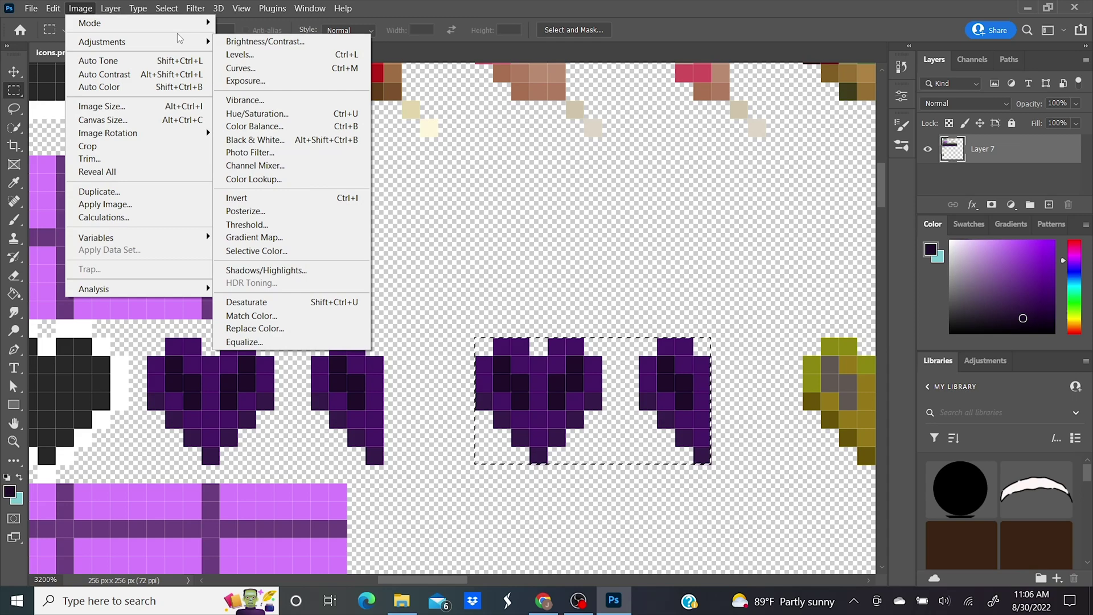
{"action": "left_click", "coordinate": [300, 80]}
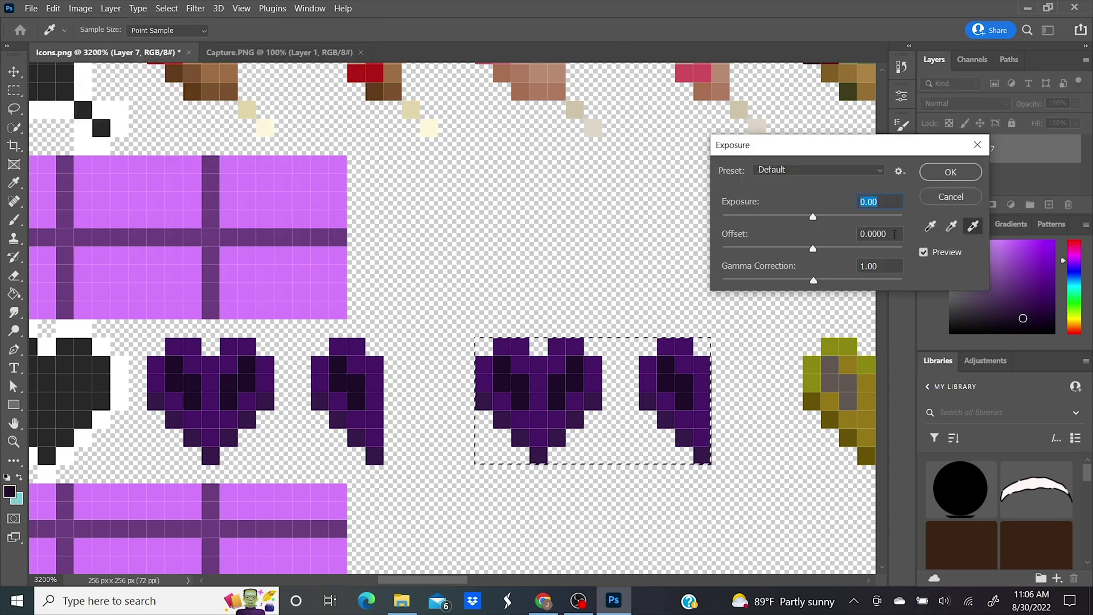
{"action": "type", "text": "0.3"}
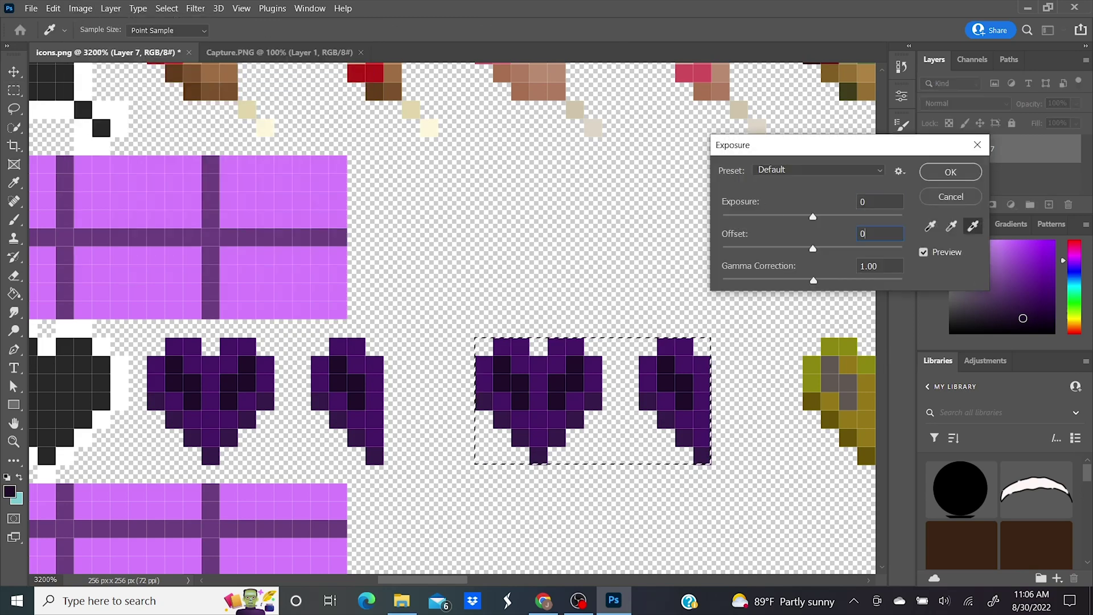
{"action": "left_click", "coordinate": [979, 171]}
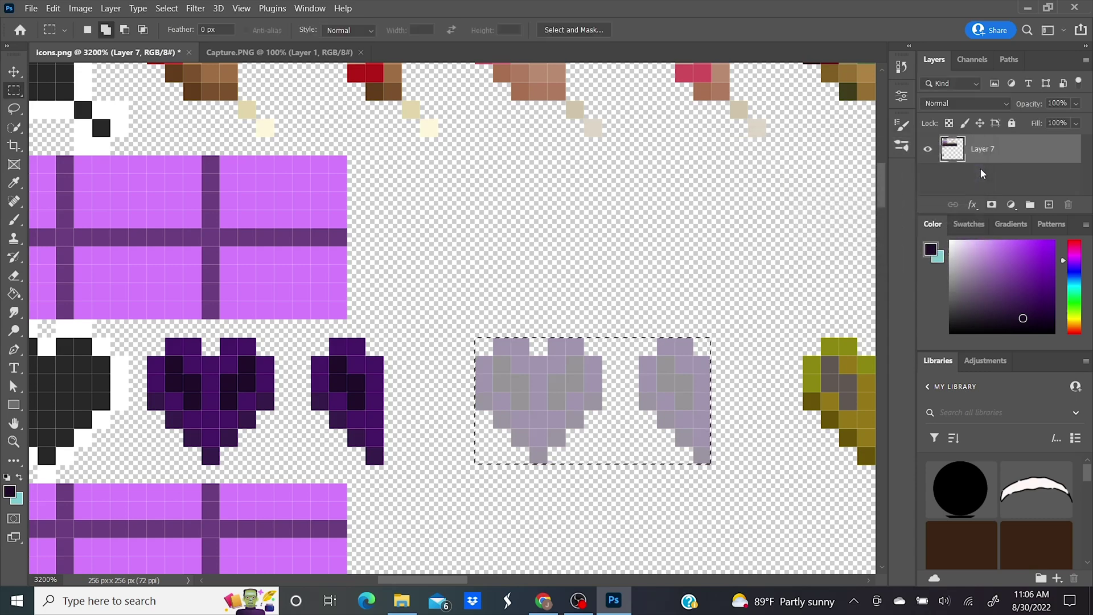
{"action": "right_click", "coordinate": [551, 392]}
{"action": "left_click", "coordinate": [655, 130]}
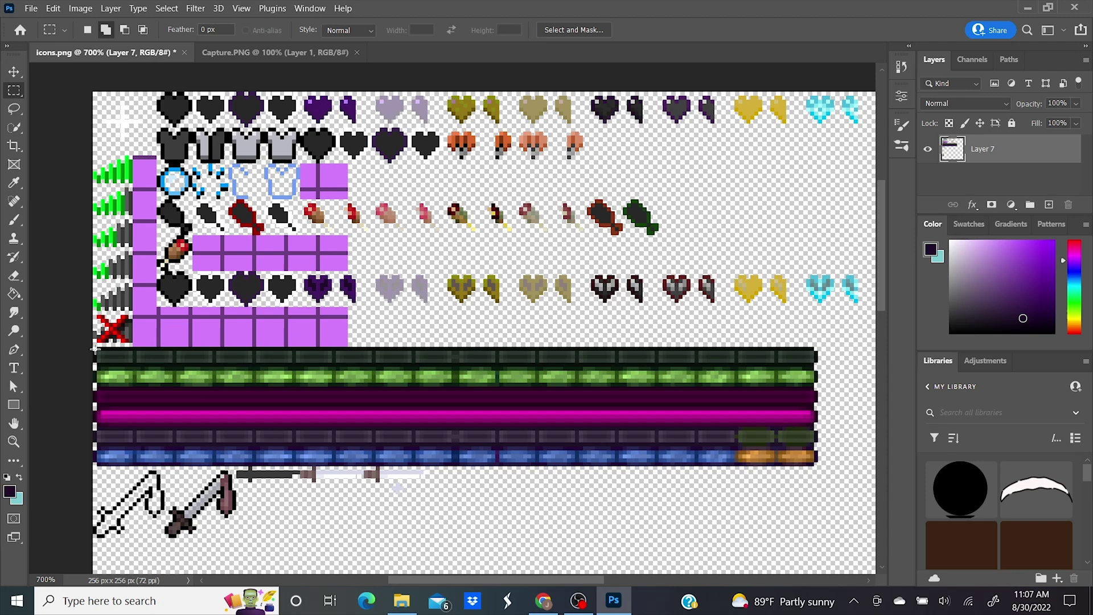
Select the empty and filled green XP bars, shift their hue by +165 with Hue/Saturation, and deselect them.
{"action": "left_click_drag", "start_coordinate": [95, 349], "coordinate": [818, 385]}
{"action": "key", "text": "ctrl+z"}
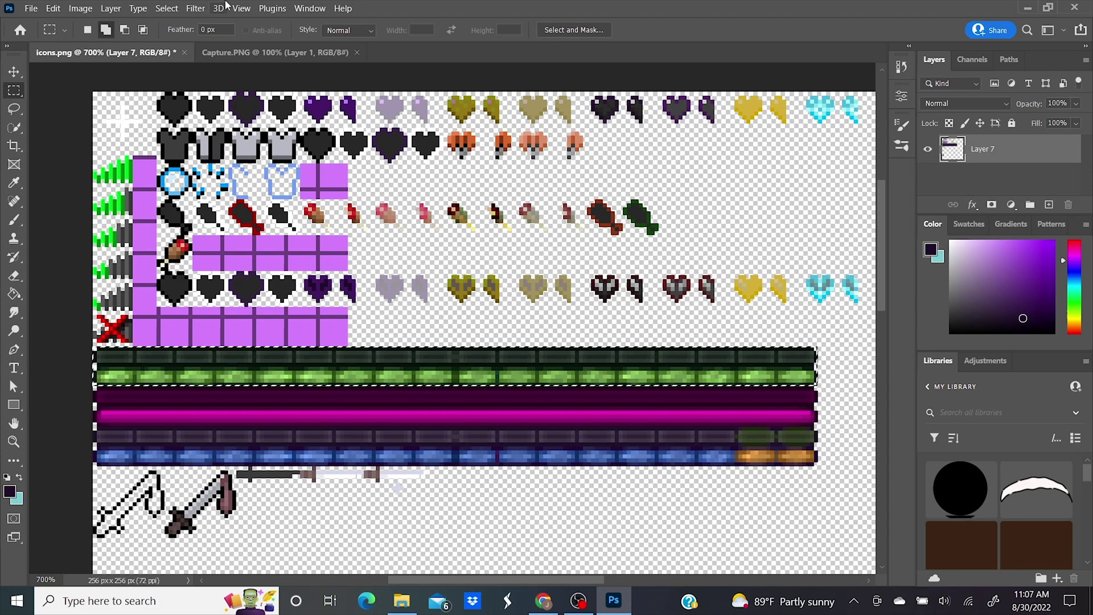
{"action": "left_click", "coordinate": [80, 8]}
{"action": "mouse_move", "coordinate": [99, 46]}
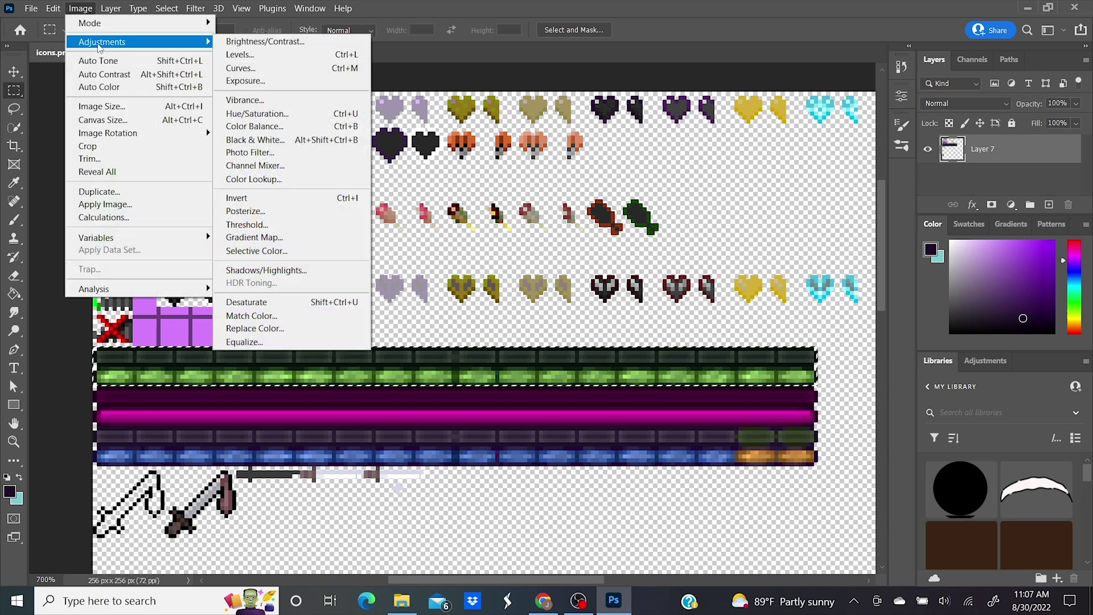
{"action": "left_click", "coordinate": [256, 113]}
{"action": "left_click_drag", "start_coordinate": [820, 274], "coordinate": [886, 282]}
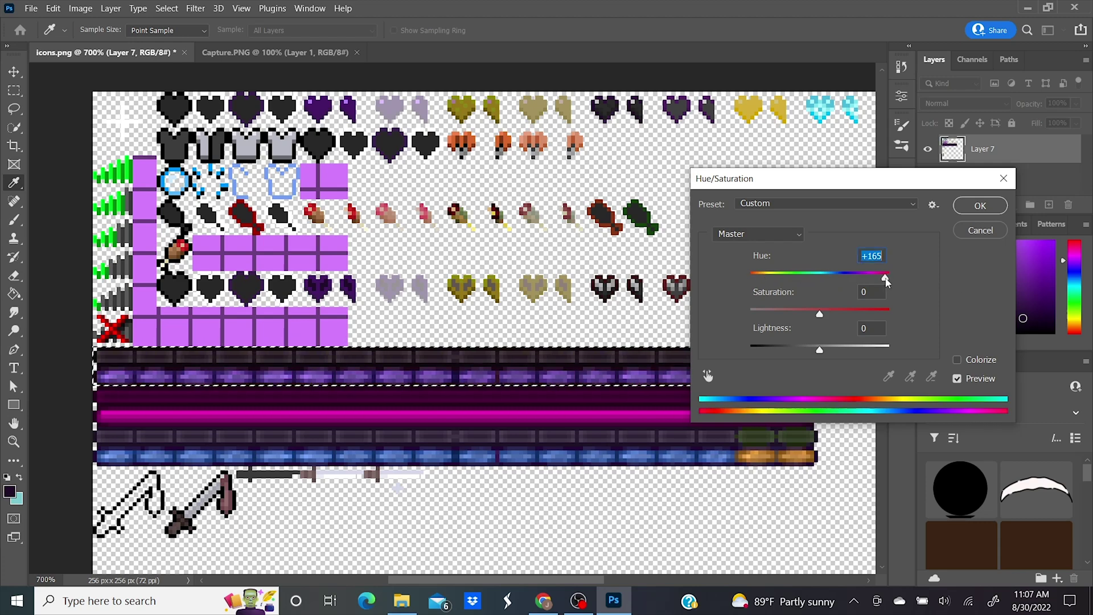
{"action": "left_click", "coordinate": [958, 207]}
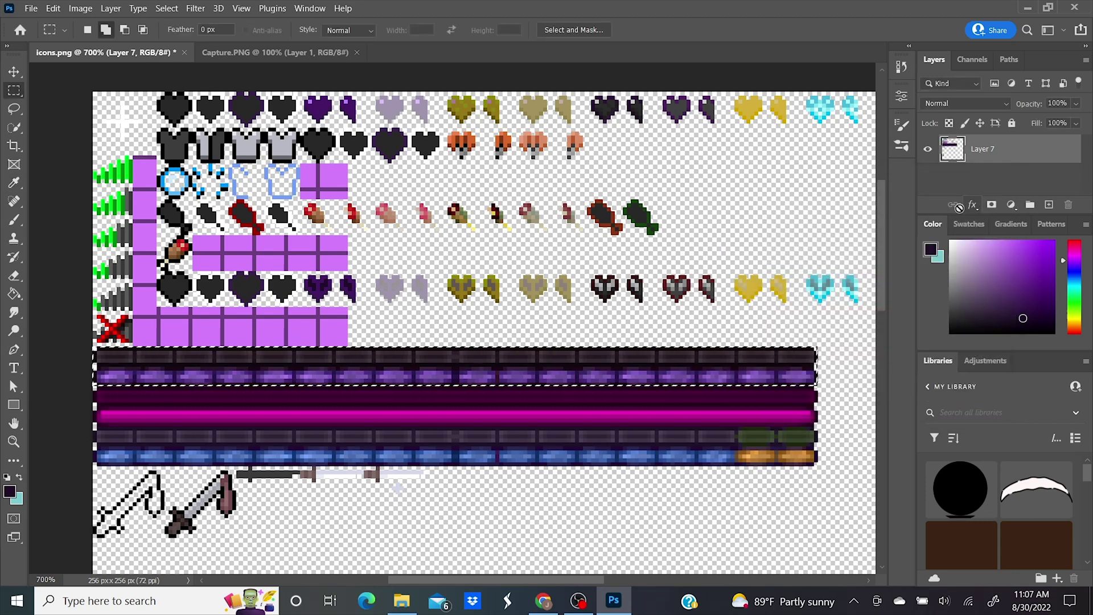
{"action": "right_click", "coordinate": [434, 393]}
{"action": "left_click", "coordinate": [505, 130]}
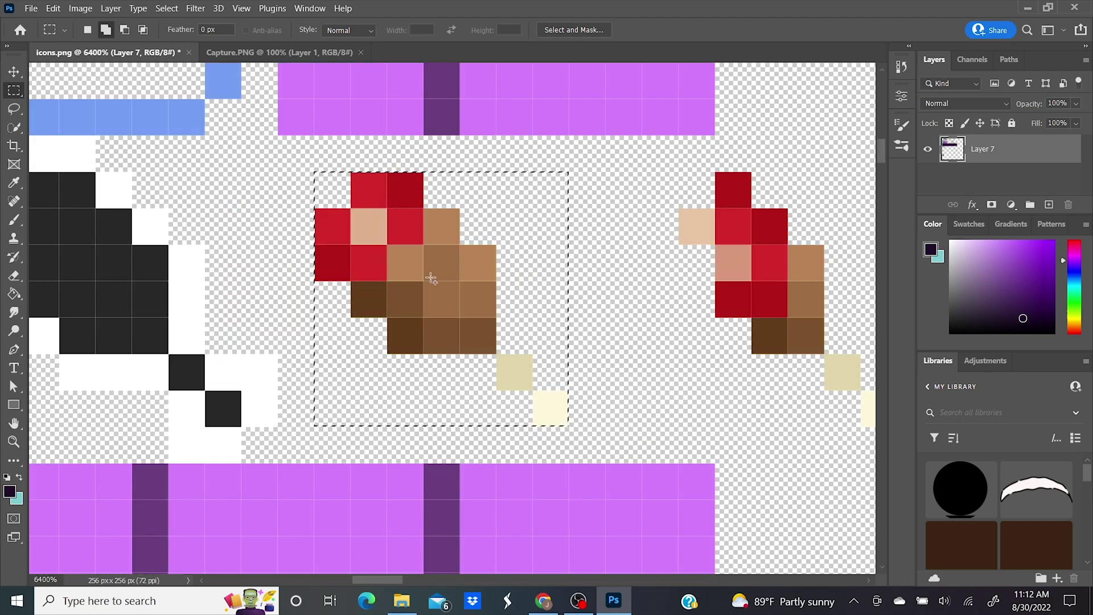
Delete the full hunger drumstick and select the pixels of a tea cup shape with a handle in its place.
{"action": "key", "text": "Delete"}
{"action": "left_click_drag", "start_coordinate": [350, 389], "coordinate": [318, 284]}
{"action": "left_click_drag", "start_coordinate": [351, 425], "coordinate": [494, 282]}
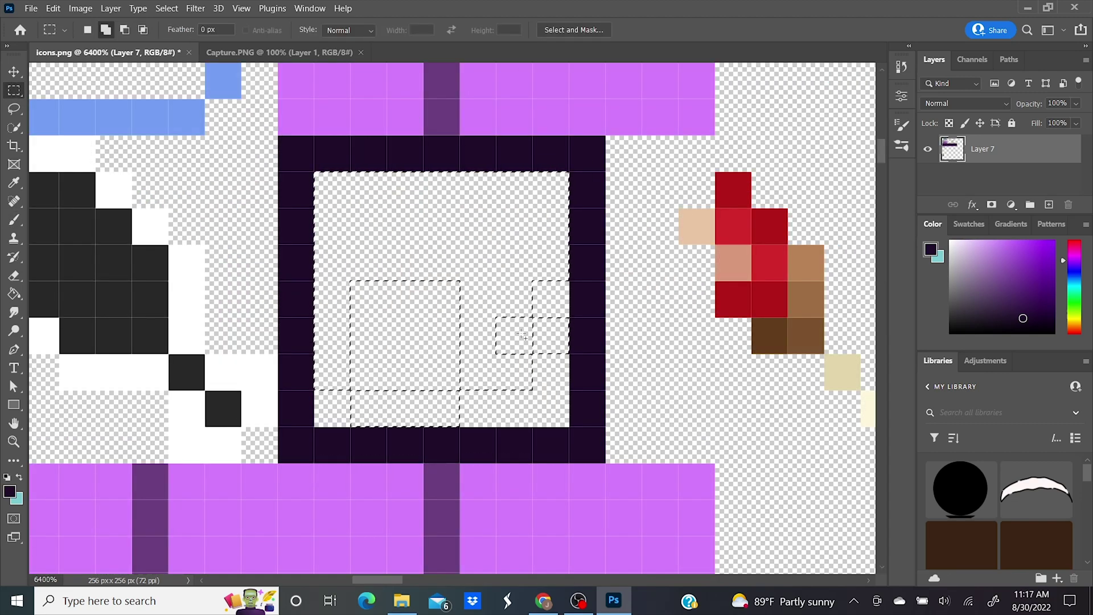
{"action": "left_click_drag", "start_coordinate": [349, 390], "coordinate": [316, 246]}
{"action": "left_click_drag", "start_coordinate": [351, 280], "coordinate": [496, 210]}
{"action": "left_click_drag", "start_coordinate": [351, 208], "coordinate": [494, 173]}
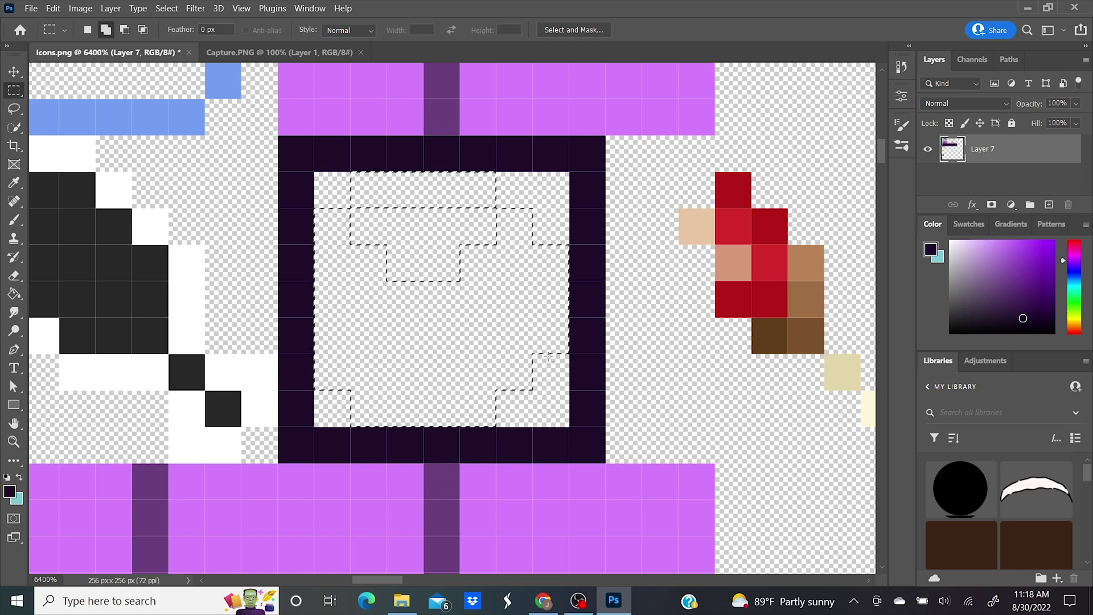
Set the foreground color to a pale cream and paint the selected tea cup pixels with it.
{"action": "left_click", "coordinate": [9, 491]}
{"action": "left_click", "coordinate": [821, 333]}
{"action": "left_click", "coordinate": [660, 179]}
{"action": "left_click", "coordinate": [946, 172]}
{"action": "left_click_drag", "start_coordinate": [495, 398], "coordinate": [293, 212]}
Set the foreground color to a coral red and paint the design pixels in the upper part of the tea cup.
{"action": "left_click", "coordinate": [10, 491]}
{"action": "left_click", "coordinate": [737, 187]}
{"action": "left_click", "coordinate": [947, 171]}
{"action": "mouse_move", "coordinate": [365, 224]}
{"action": "left_mouse_down"}
{"action": "mouse_move", "coordinate": [481, 228]}
{"action": "mouse_move", "coordinate": [569, 354]}
{"action": "left_mouse_up"}
Adjust the selected tea cup pixels with Hue/Saturation and deselect them.
{"action": "left_click", "coordinate": [13, 90]}
{"action": "left_click", "coordinate": [80, 8]}
{"action": "left_click", "coordinate": [252, 113]}
{"action": "left_click_drag", "start_coordinate": [767, 203], "coordinate": [764, 205]}
{"action": "key", "text": "ctrl+d"}
Select the tea cup's base row and lower side pixels and darken them with an image adjustment.
{"action": "left_click_drag", "start_coordinate": [351, 392], "coordinate": [494, 426]}
{"action": "left_click_drag", "start_coordinate": [314, 318], "coordinate": [349, 389]}
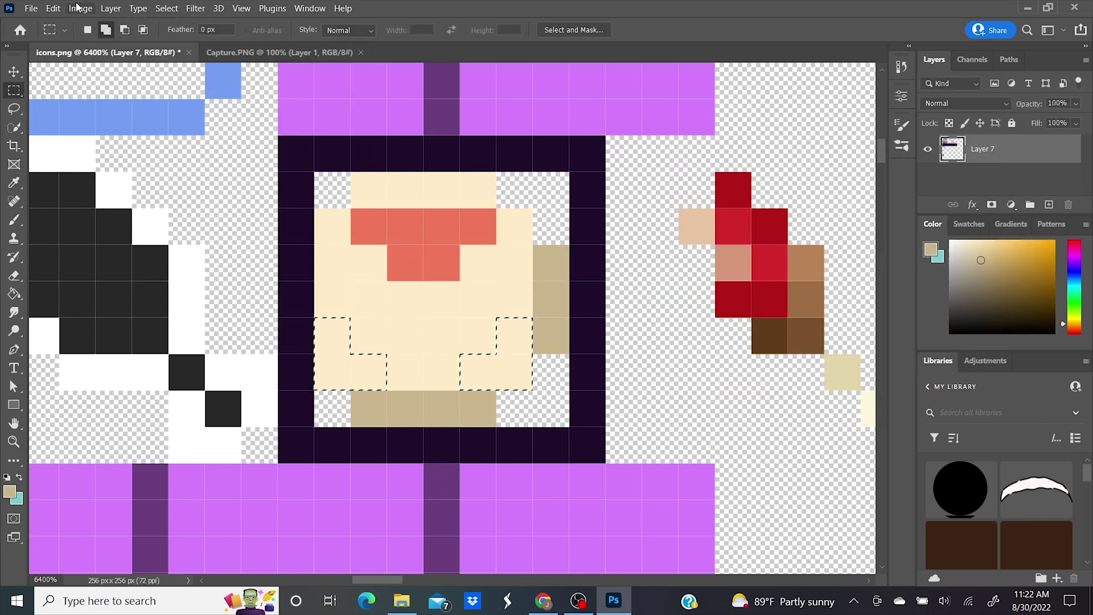
{"action": "left_click", "coordinate": [80, 9]}
{"action": "left_click", "coordinate": [950, 172]}
Select the shading pixels on the inner lower sides of the tea cup and darken them slightly with Exposure.
{"action": "left_click_drag", "start_coordinate": [386, 353], "coordinate": [366, 330]}
{"action": "left_click", "coordinate": [81, 8]}
{"action": "left_click", "coordinate": [578, 235]}
{"action": "left_click_drag", "start_coordinate": [812, 217], "coordinate": [809, 219]}
{"action": "left_click", "coordinate": [950, 172]}
Select the tea cup's top row and the cream pixels bordering the red design, brighten them with Exposure, and deselect.
{"action": "left_click_drag", "start_coordinate": [352, 173], "coordinate": [495, 207]}
{"action": "left_click", "coordinate": [80, 8]}
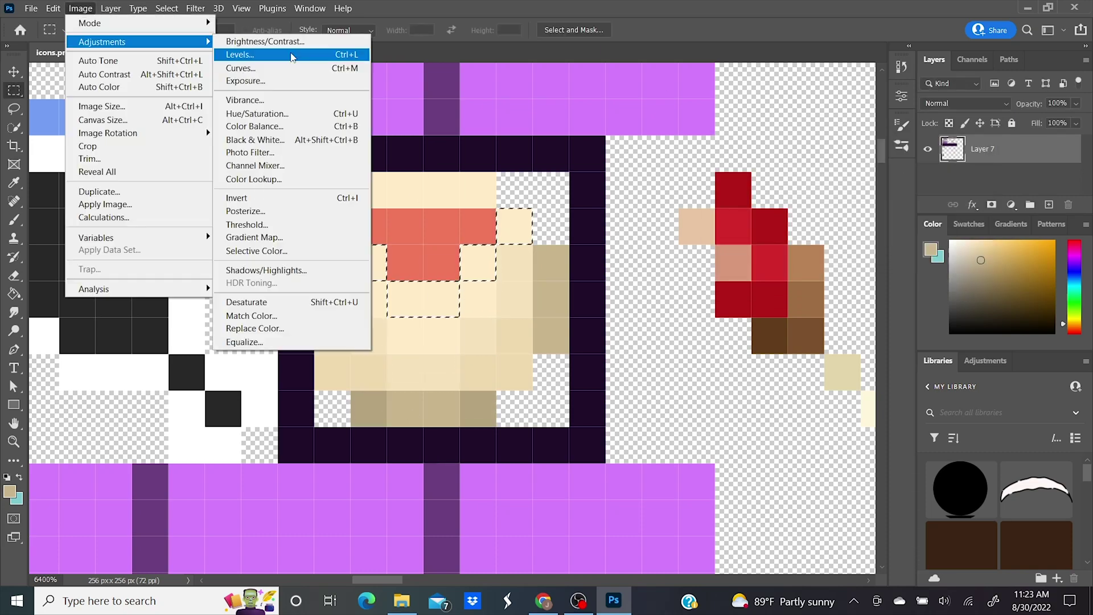
{"action": "left_click", "coordinate": [245, 80]}
{"action": "left_click", "coordinate": [950, 172]}
{"action": "key", "text": "ctrl+d"}
Select the tea cup's base row and right-side pixels, raise their Exposure offset slightly, and deselect.
{"action": "left_click", "coordinate": [522, 335]}
{"action": "left_click_drag", "start_coordinate": [515, 262], "coordinate": [514, 302]}
{"action": "left_click_drag", "start_coordinate": [488, 420], "coordinate": [353, 393]}
{"action": "left_click", "coordinate": [81, 9]}
{"action": "left_click", "coordinate": [254, 82]}
{"action": "left_click_drag", "start_coordinate": [810, 249], "coordinate": [834, 248]}
{"action": "left_click", "coordinate": [950, 172]}
{"action": "key", "text": "ctrl+d"}
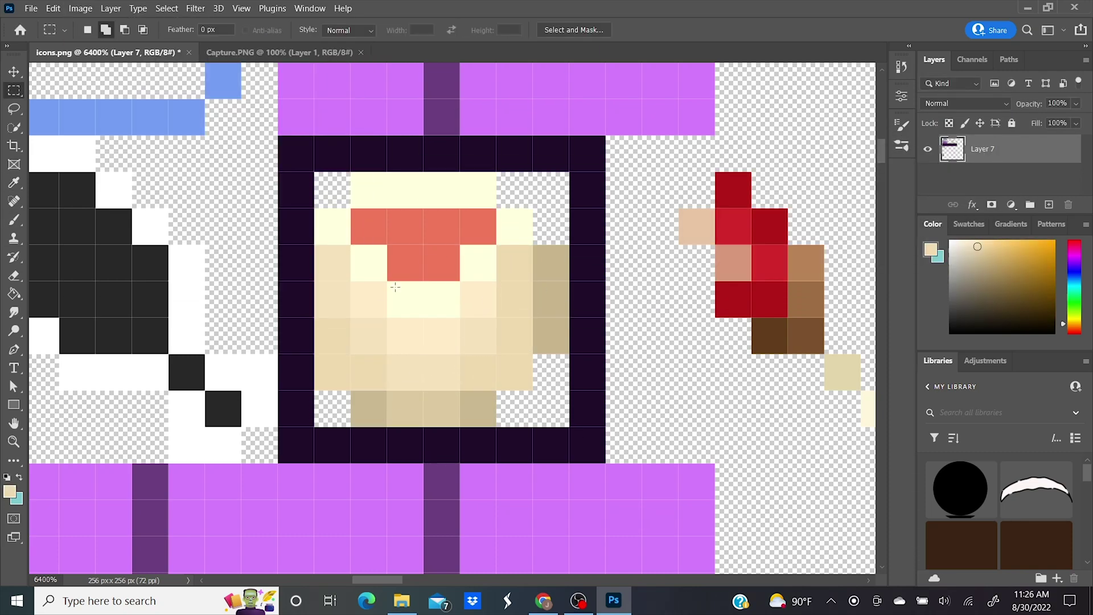
Select the two tea cup pixels directly beneath the red design and tone them with Brightness/Contrast and Exposure.
{"action": "left_click_drag", "start_coordinate": [395, 287], "coordinate": [455, 313]}
{"action": "left_click", "coordinate": [80, 9]}
{"action": "left_click", "coordinate": [256, 37]}
{"action": "left_click", "coordinate": [881, 217]}
{"action": "left_click", "coordinate": [81, 9]}
{"action": "left_click", "coordinate": [245, 81]}
{"action": "left_click", "coordinate": [950, 172]}
Select the tea cup's top row, fill it with a cream color, and deselect it.
{"action": "left_click_drag", "start_coordinate": [353, 174], "coordinate": [494, 206]}
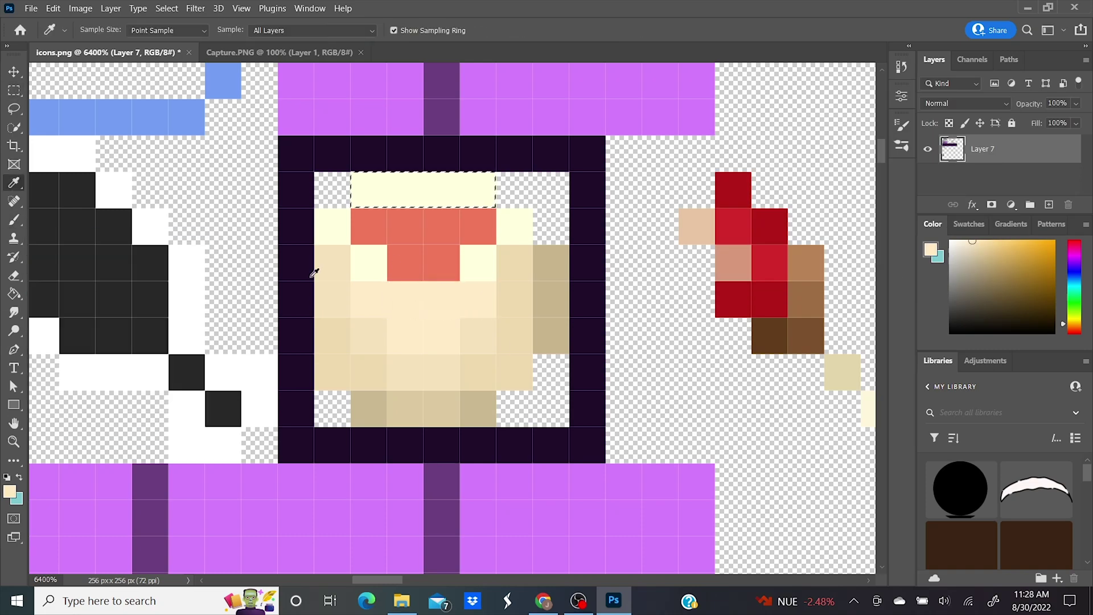
{"action": "key", "text": "alt+BackSpace"}
{"action": "key", "text": "m"}
{"action": "key", "text": "ctrl+d"}
Give the middle pixels of the tea cup's top row a warmer peach tone and deselect them.
{"action": "key", "text": "z"}
{"action": "left_click", "coordinate": [402, 363]}
{"action": "left_click_drag", "start_coordinate": [421, 240], "coordinate": [492, 270]}
{"action": "right_click", "coordinate": [480, 274]}
{"action": "left_click", "coordinate": [522, 280]}
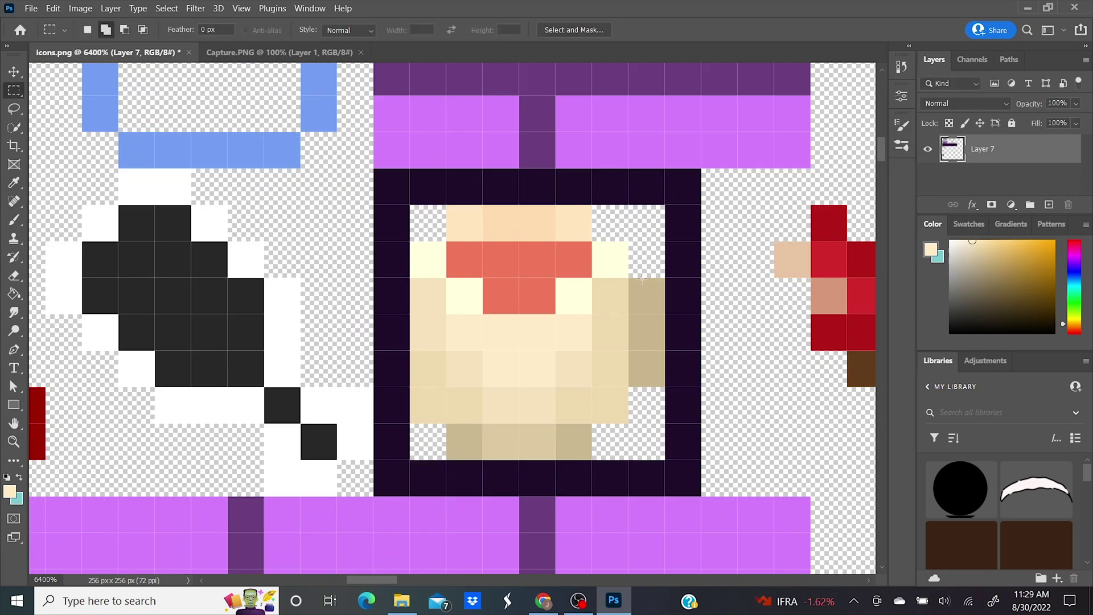
Select the shading pixels in the lower part of the tea cup and adjust their Exposure.
{"action": "left_click", "coordinate": [245, 80]}
{"action": "left_click", "coordinate": [950, 172]}
{"action": "left_click_drag", "start_coordinate": [574, 420], "coordinate": [715, 453]}
{"action": "left_click", "coordinate": [245, 80]}
{"action": "left_click", "coordinate": [950, 172]}
Adjust the tone of the whole 7 by 7 px tea cup with Brightness/Contrast and deselect it.
{"action": "left_click", "coordinate": [80, 8]}
{"action": "left_click", "coordinate": [264, 42]}
{"action": "left_click_drag", "start_coordinate": [444, 219], "coordinate": [669, 449]}
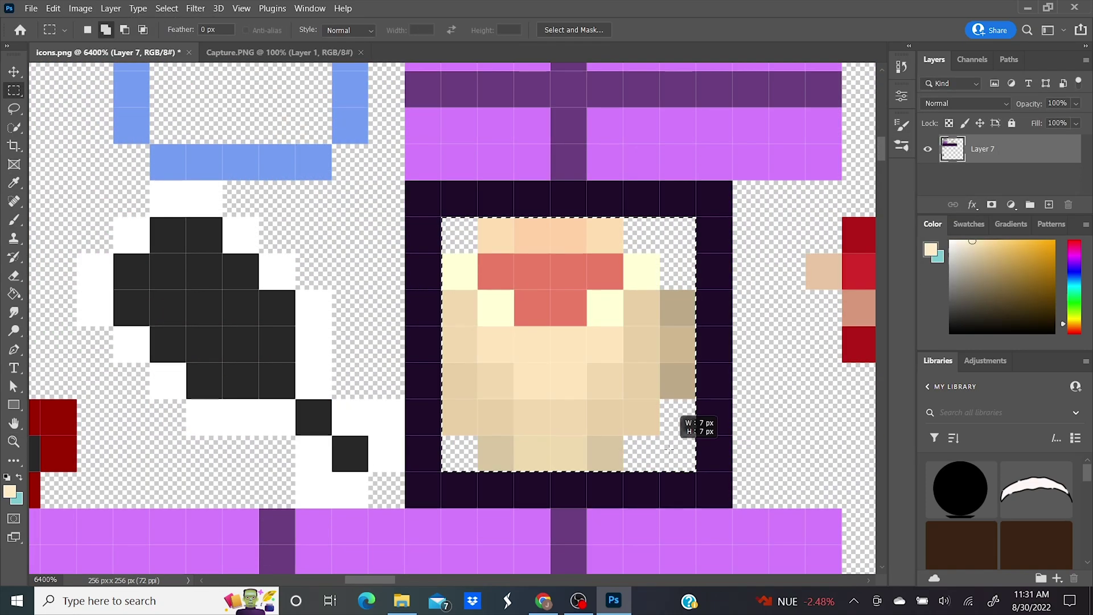
{"action": "right_click", "coordinate": [612, 356]}
{"action": "left_click", "coordinate": [644, 98]}
Select the tea cup's lower corner pixels and recolor them a muted tan.
{"action": "key", "text": "z"}
{"action": "key", "text": "m"}
{"action": "left_click_drag", "start_coordinate": [411, 398], "coordinate": [482, 434]}
Select the six red design pixels of the tea cup and vary their colors with the Add Noise filter.
{"action": "left_click_drag", "start_coordinate": [275, 216], "coordinate": [416, 248]}
{"action": "left_click_drag", "start_coordinate": [311, 252], "coordinate": [380, 285]}
{"action": "right_click", "coordinate": [339, 272]}
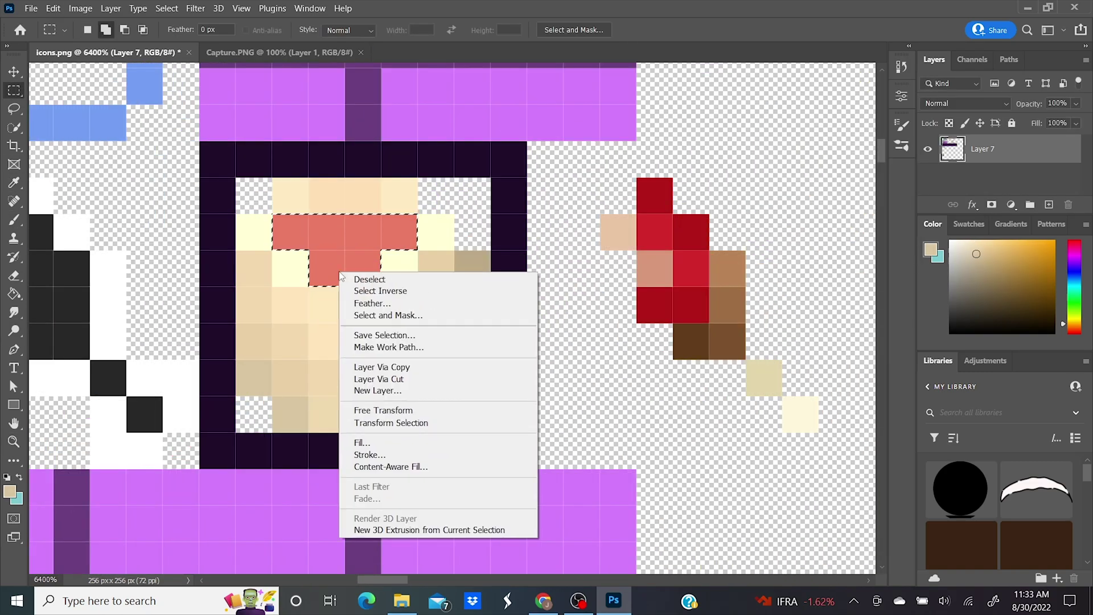
{"action": "left_click", "coordinate": [195, 9]}
{"action": "left_click", "coordinate": [370, 210]}
{"action": "left_click_drag", "start_coordinate": [464, 299], "coordinate": [447, 322]}
{"action": "left_click", "coordinate": [630, 103]}
Select and delete the dark purple frame around the tea cup.
{"action": "left_click_drag", "start_coordinate": [200, 142], "coordinate": [235, 468]}
{"action": "key", "text": "Delete"}
{"action": "key", "text": "z"}
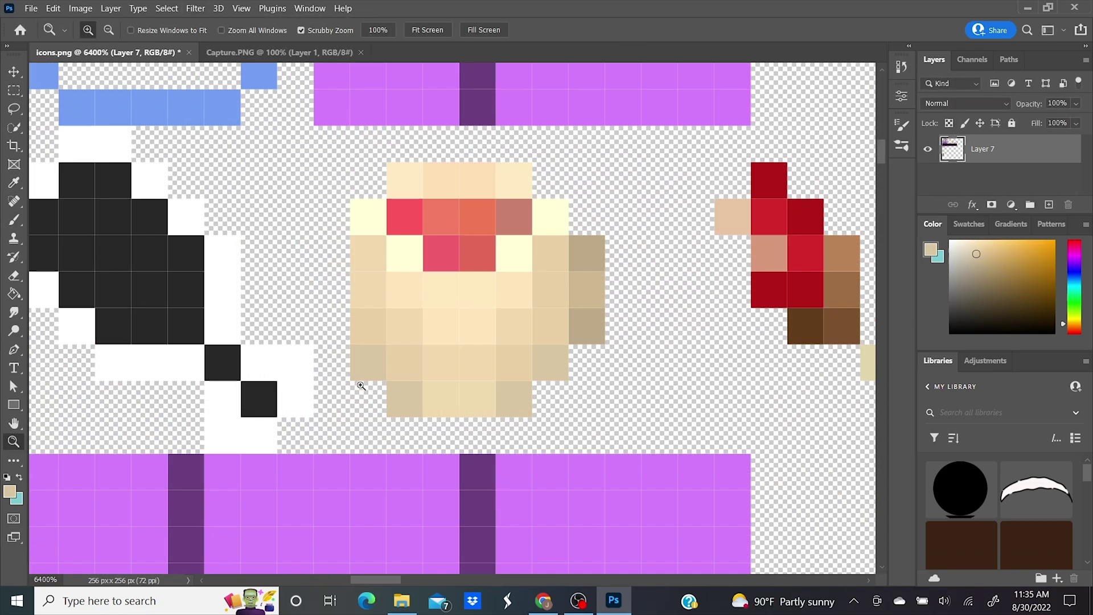
Select a three-pixel-tall column on the side of the tea cup, brighten it with Exposure, and deselect it.
{"action": "left_click", "coordinate": [427, 410], "text": "alt"}
{"action": "left_click", "coordinate": [531, 344]}
{"action": "key", "text": "m"}
{"action": "left_click_drag", "start_coordinate": [309, 347], "coordinate": [344, 457]}
{"action": "left_click_drag", "start_coordinate": [813, 219], "coordinate": [824, 219]}
{"action": "left_click", "coordinate": [950, 172]}
{"action": "key", "text": "ctrl+d"}
{"action": "key", "text": "z"}
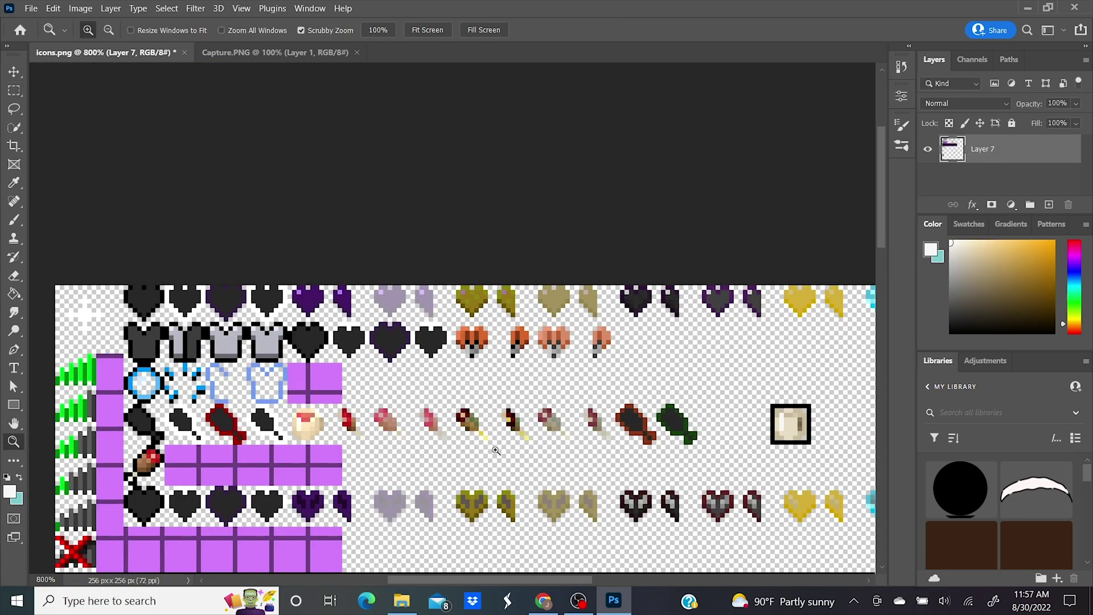
Brighten a one-pixel-wide, three-pixel-tall highlight column near the tea cup's left edge, deselect it, and merge the layers.
{"action": "left_click", "coordinate": [315, 431]}
{"action": "left_click", "coordinate": [14, 90]}
{"action": "left_click_drag", "start_coordinate": [351, 345], "coordinate": [384, 453]}
{"action": "key", "text": "ctrl+d"}
{"action": "key", "text": "ctrl+e"}
{"action": "left_click", "coordinate": [14, 441]}
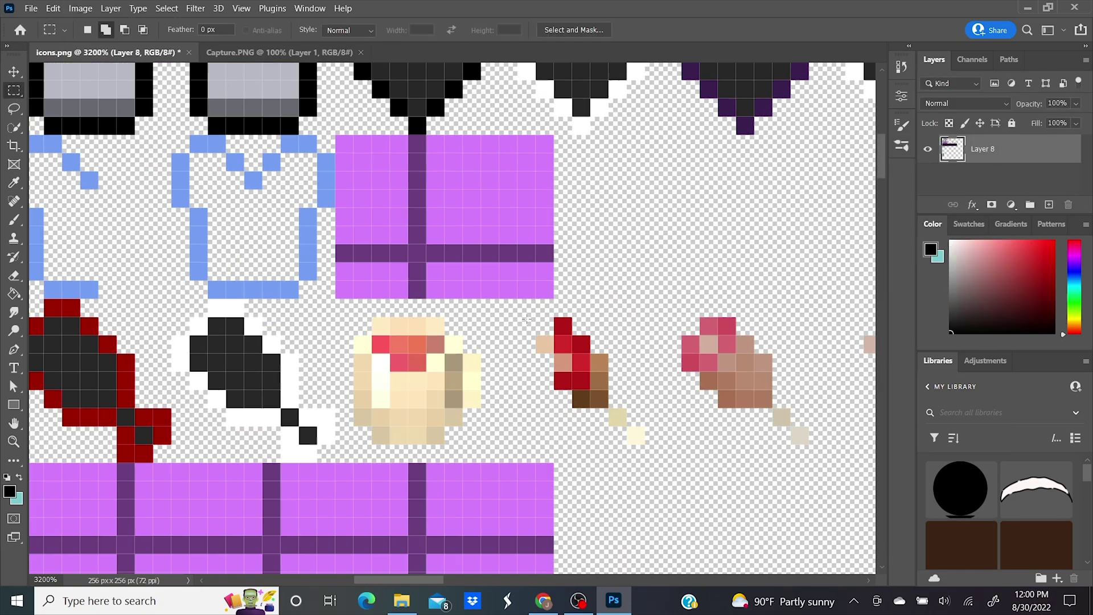
Delete the half hunger drumstick, paste a copy of the tea cup in its place, and merge the layers.
{"action": "left_click_drag", "start_coordinate": [518, 318], "coordinate": [635, 437]}
{"action": "key", "text": "Delete"}
{"action": "key", "text": "ctrl+v"}
{"action": "left_click", "coordinate": [1002, 183], "text": "shift"}
{"action": "right_click", "coordinate": [1003, 183]}
{"action": "left_click", "coordinate": [888, 419]}
Sample the dark tan from the copied cup's side, paint over its red design pixels with it, and deselect.
{"action": "left_click", "coordinate": [13, 183]}
{"action": "left_click", "coordinate": [619, 380]}
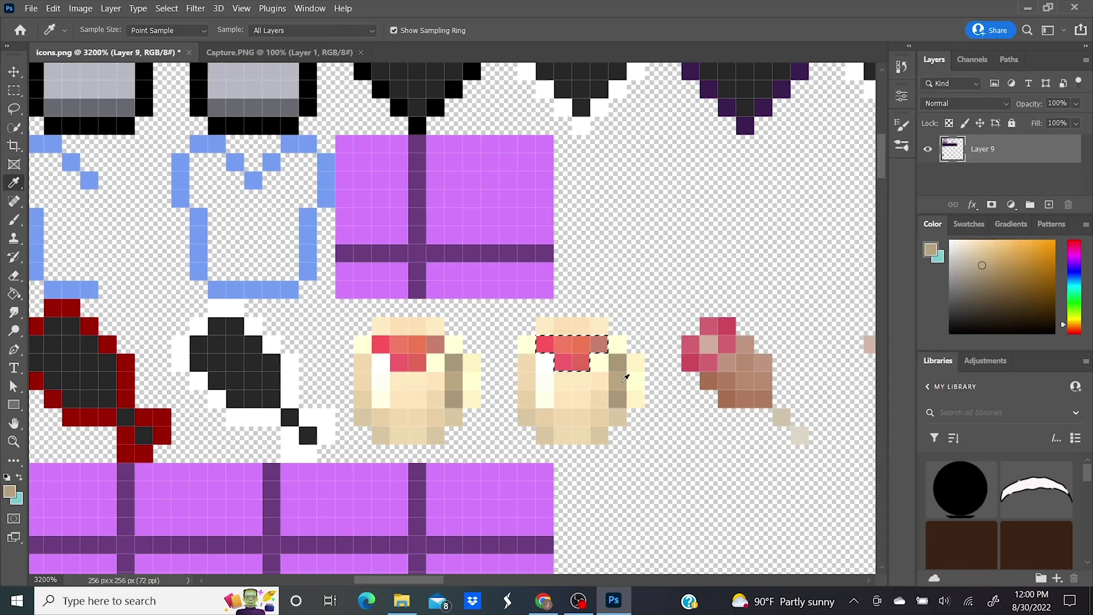
{"action": "left_click", "coordinate": [13, 220]}
{"action": "left_click_drag", "start_coordinate": [545, 344], "coordinate": [587, 356]}
{"action": "left_click", "coordinate": [13, 91]}
{"action": "right_click", "coordinate": [506, 314]}
{"action": "left_click", "coordinate": [527, 323]}
Try filling the upper four-pixel row of the copied cup's design with a light beige sampled from the cup.
{"action": "left_click", "coordinate": [13, 441]}
{"action": "left_click", "coordinate": [507, 391], "text": "alt"}
{"action": "left_click", "coordinate": [507, 390], "text": "alt"}
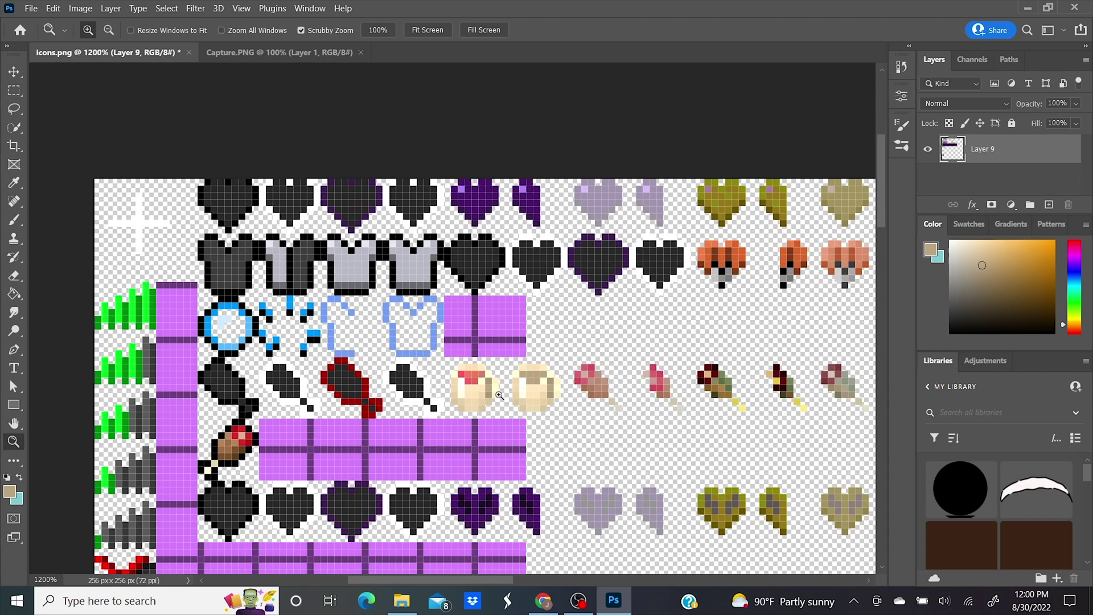
{"action": "left_click", "coordinate": [529, 389]}
{"action": "left_click", "coordinate": [529, 389]}
{"action": "left_click", "coordinate": [512, 384]}
{"action": "left_click", "coordinate": [14, 182]}
{"action": "left_click", "coordinate": [581, 424]}
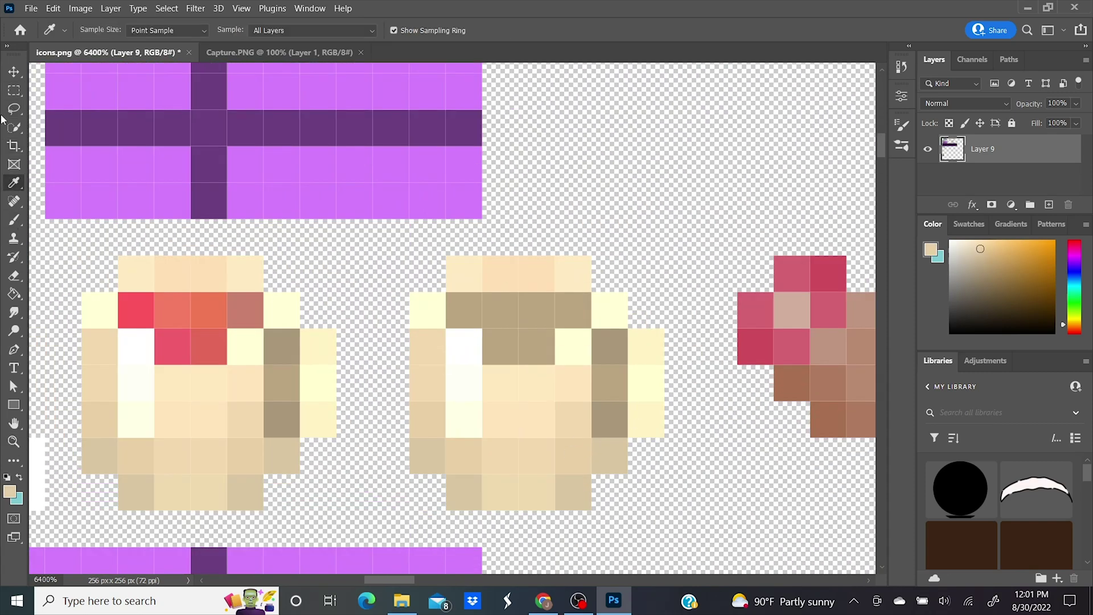
{"action": "key", "text": "m"}
{"action": "left_click_drag", "start_coordinate": [446, 293], "coordinate": [590, 328]}
{"action": "key", "text": "alt+BackSpace"}
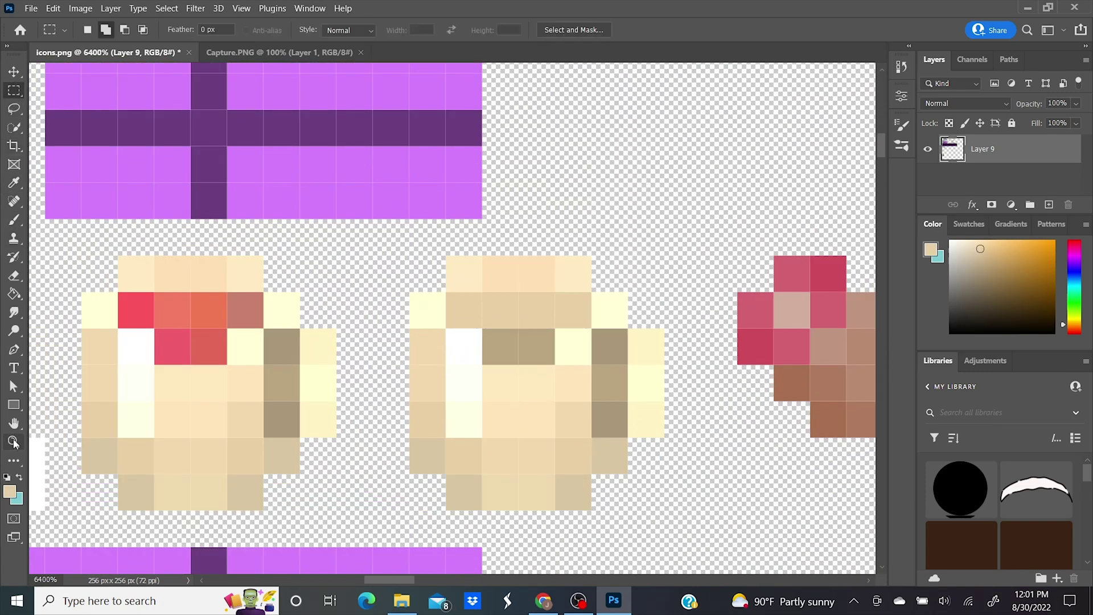
Paint the upper four-pixel row of the copied cup's design with a muted tan and deselect it.
{"action": "key", "text": "i"}
{"action": "left_click", "coordinate": [470, 312]}
{"action": "key", "text": "m"}
{"action": "left_click_drag", "start_coordinate": [446, 293], "coordinate": [591, 328]}
{"action": "left_click", "coordinate": [13, 220]}
{"action": "left_click_drag", "start_coordinate": [456, 311], "coordinate": [582, 310]}
{"action": "left_click", "coordinate": [14, 90]}
{"action": "key", "text": "ctrl+d"}
Select the two lower design pixels of the copied cup, paint them the same muted tan, and deselect them.
{"action": "left_click", "coordinate": [14, 441]}
{"action": "left_click", "coordinate": [442, 390]}
{"action": "left_click", "coordinate": [442, 390], "text": "alt"}
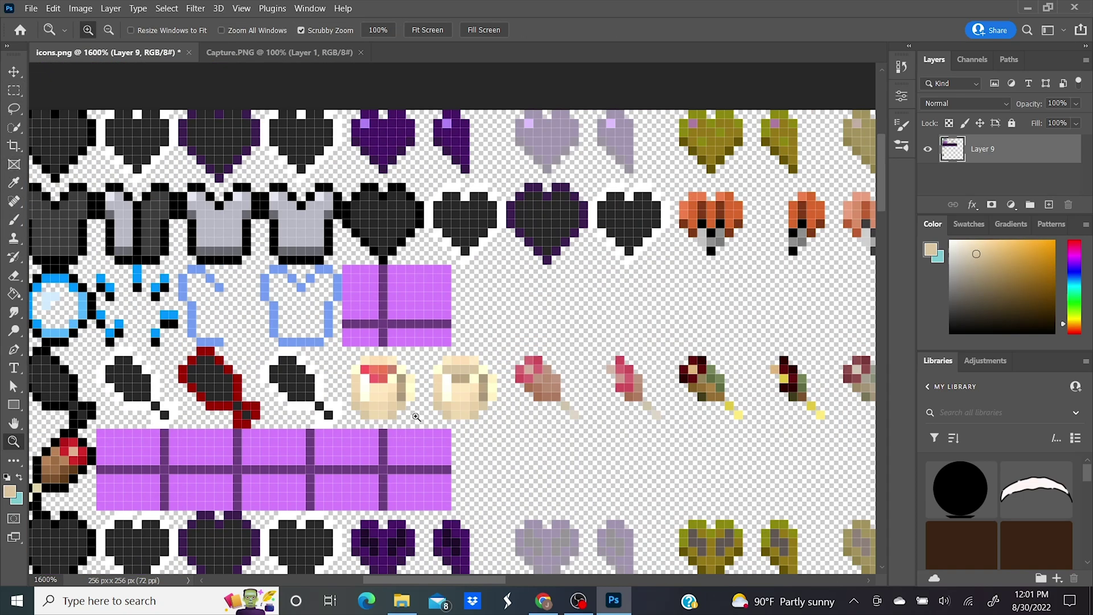
{"action": "double_click", "coordinate": [441, 389]}
{"action": "left_click", "coordinate": [14, 90]}
{"action": "mouse_move", "coordinate": [483, 332]}
{"action": "left_mouse_down"}
{"action": "mouse_move", "coordinate": [553, 366]}
{"action": "mouse_move", "coordinate": [546, 349]}
{"action": "left_mouse_up"}
{"action": "left_click", "coordinate": [13, 220]}
{"action": "left_click", "coordinate": [14, 90]}
{"action": "right_click", "coordinate": [494, 311]}
{"action": "left_click", "coordinate": [523, 318]}
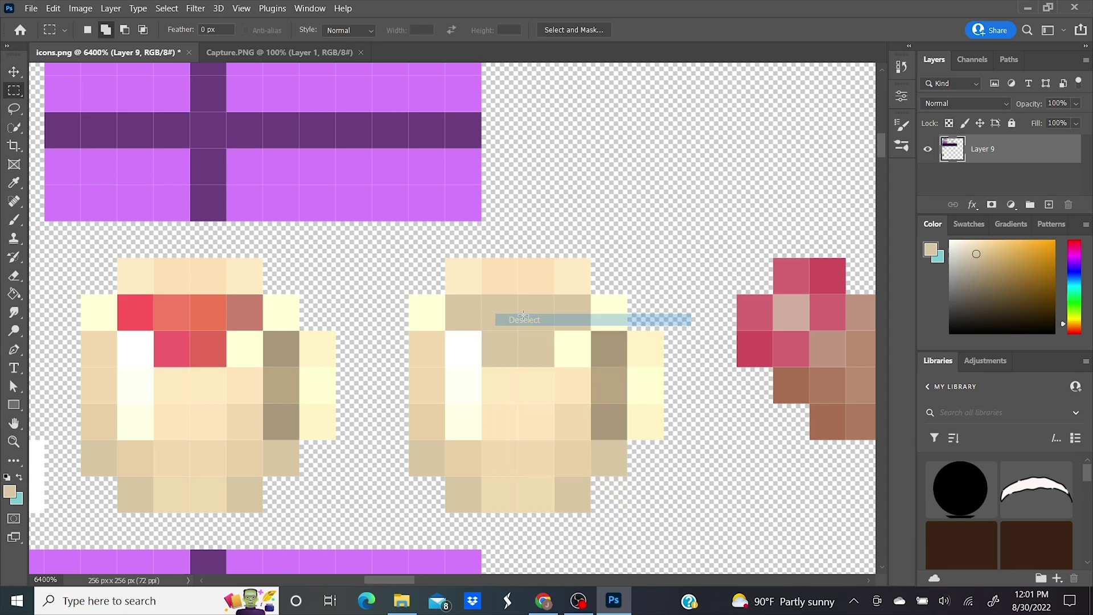
Select the red-topped and plain tea cups together, copy them, and deselect.
{"action": "key", "text": "z"}
{"action": "scroll", "coordinate": [415, 379], "scroll_direction": "down", "scroll_amount": 4}
{"action": "scroll", "coordinate": [146, 279], "scroll_direction": "up", "scroll_amount": 2}
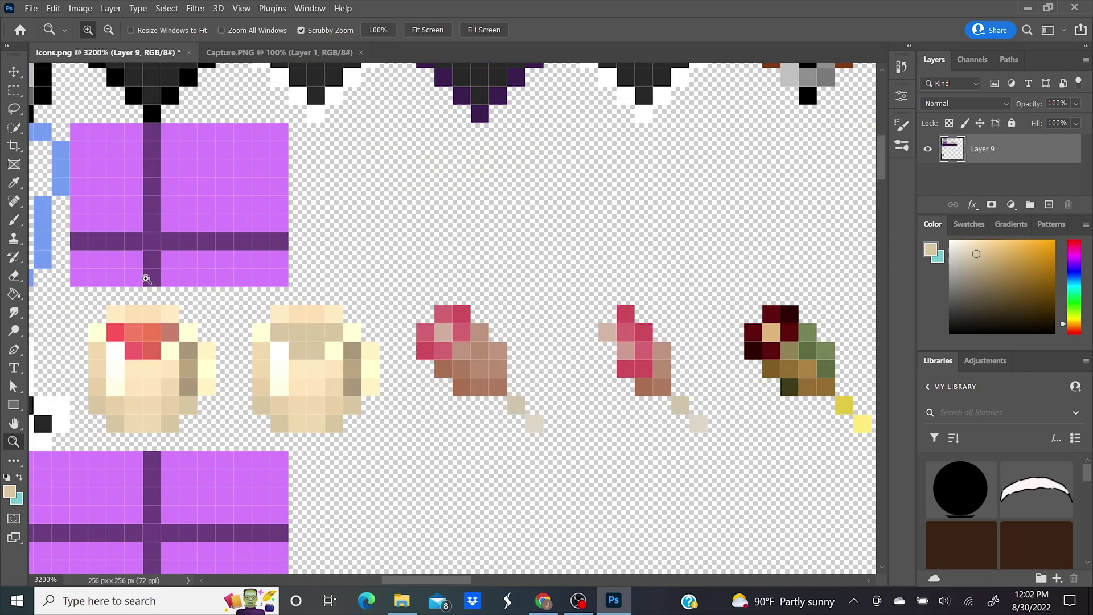
{"action": "left_click", "coordinate": [10, 90]}
{"action": "left_click_drag", "start_coordinate": [93, 311], "coordinate": [367, 421]}
{"action": "right_click", "coordinate": [319, 394]}
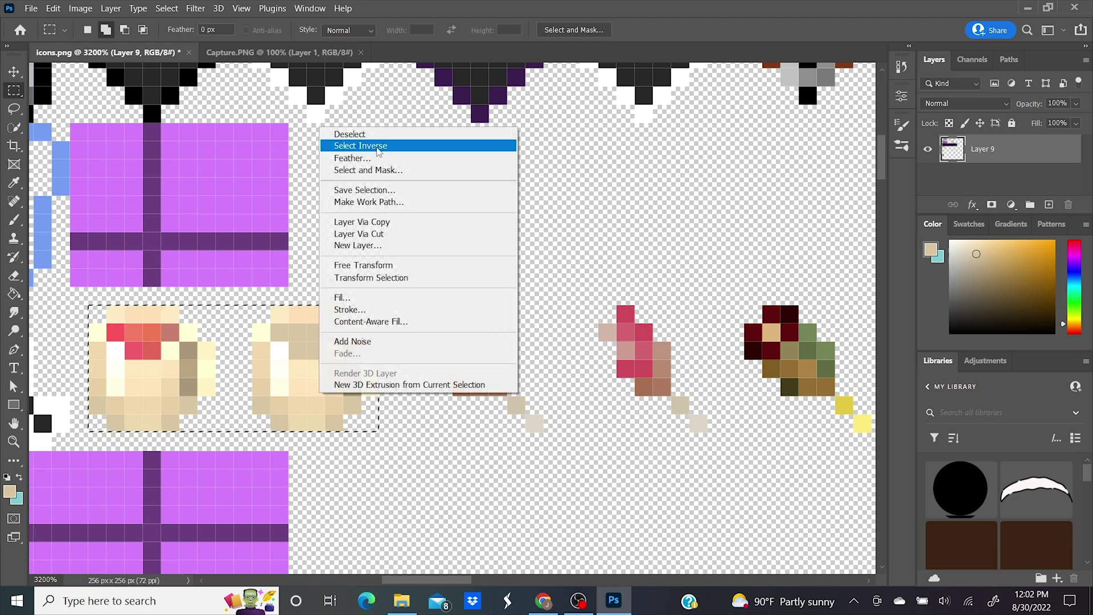
{"action": "left_click", "coordinate": [364, 132]}
Delete the two pink drumsticks beside the cups, paste the two tea cups in their place, and merge the layers.
{"action": "left_click_drag", "start_coordinate": [417, 306], "coordinate": [705, 424]}
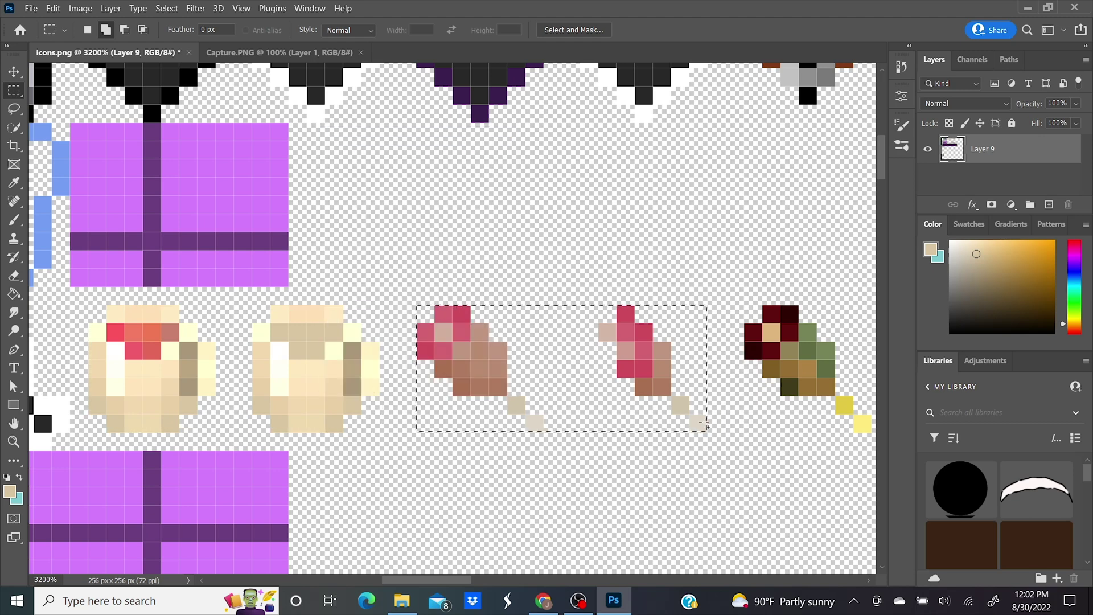
{"action": "key", "text": "Delete"}
{"action": "key", "text": "ctrl+v"}
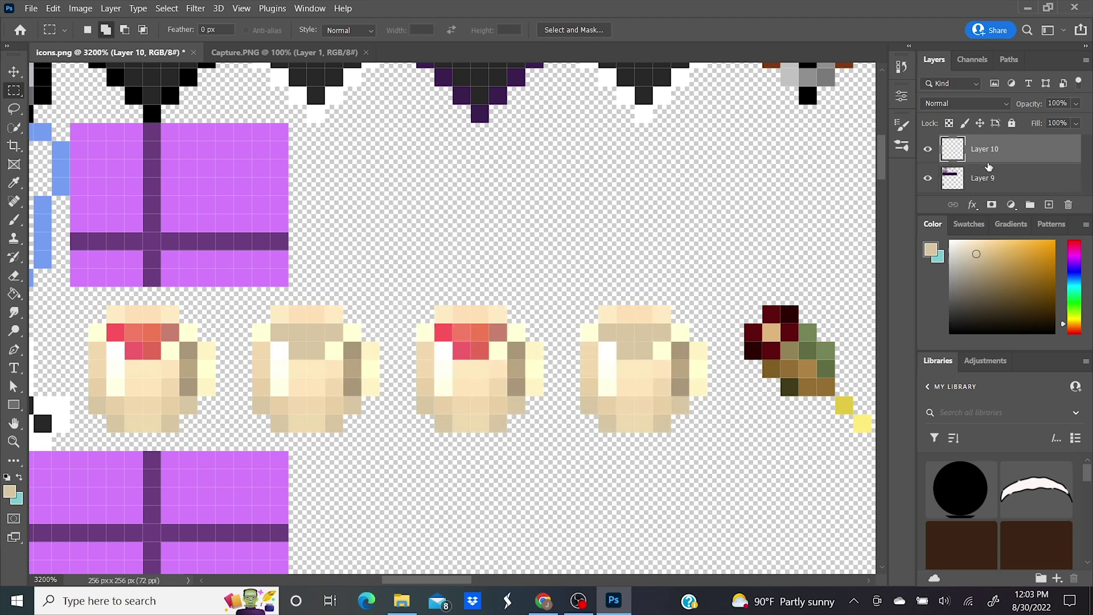
{"action": "left_click", "coordinate": [988, 166], "text": "shift"}
{"action": "right_click", "coordinate": [989, 166]}
{"action": "left_click", "coordinate": [805, 490]}
Select the two pasted tea cups, lighten them with an Exposure offset of +0.3, and deselect them.
{"action": "left_click_drag", "start_coordinate": [418, 307], "coordinate": [706, 431]}
{"action": "right_click", "coordinate": [14, 90]}
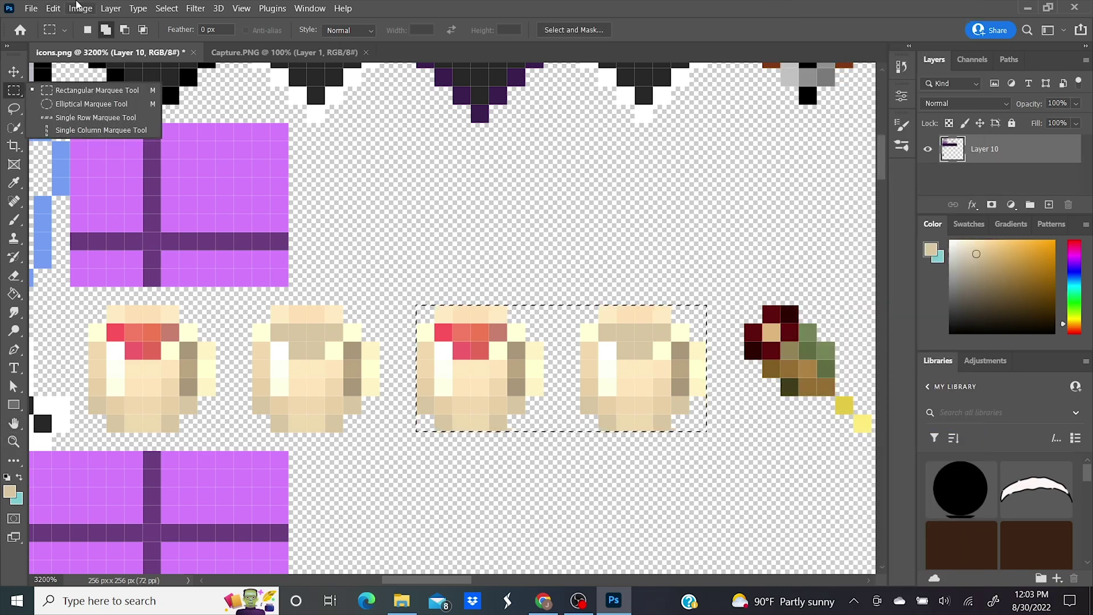
{"action": "left_click", "coordinate": [79, 8]}
{"action": "mouse_move", "coordinate": [114, 41]}
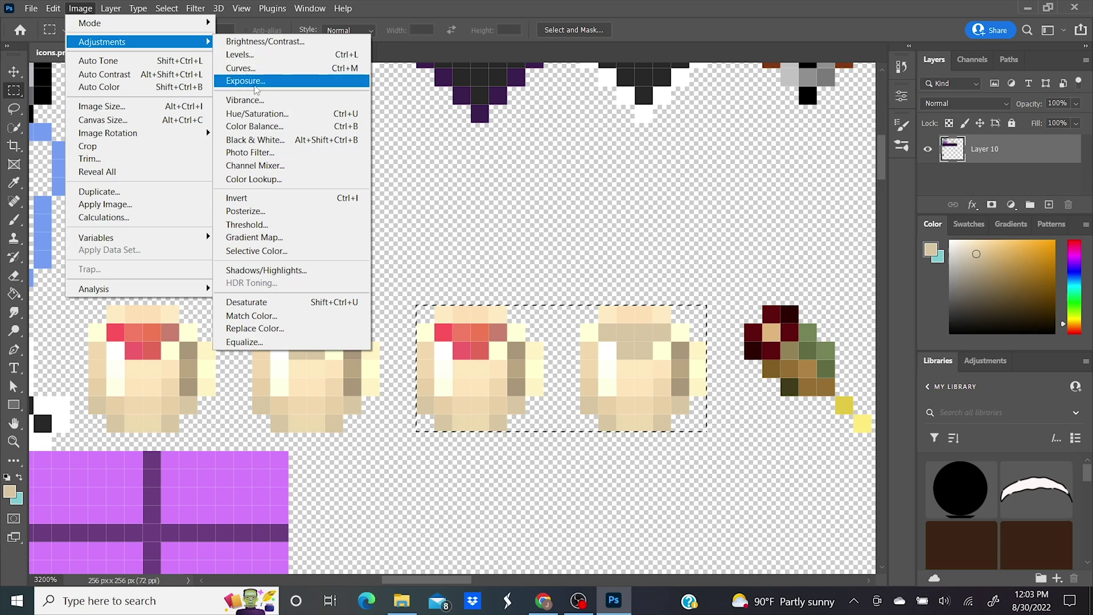
{"action": "left_click", "coordinate": [256, 85]}
{"action": "left_click", "coordinate": [892, 234]}
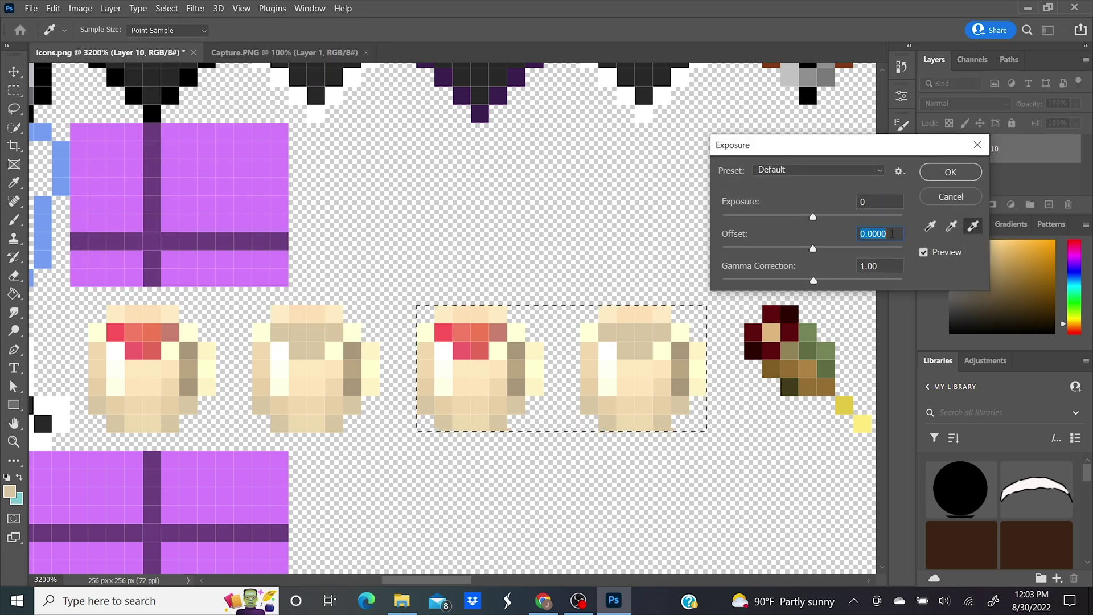
{"action": "type", "text": "0.3"}
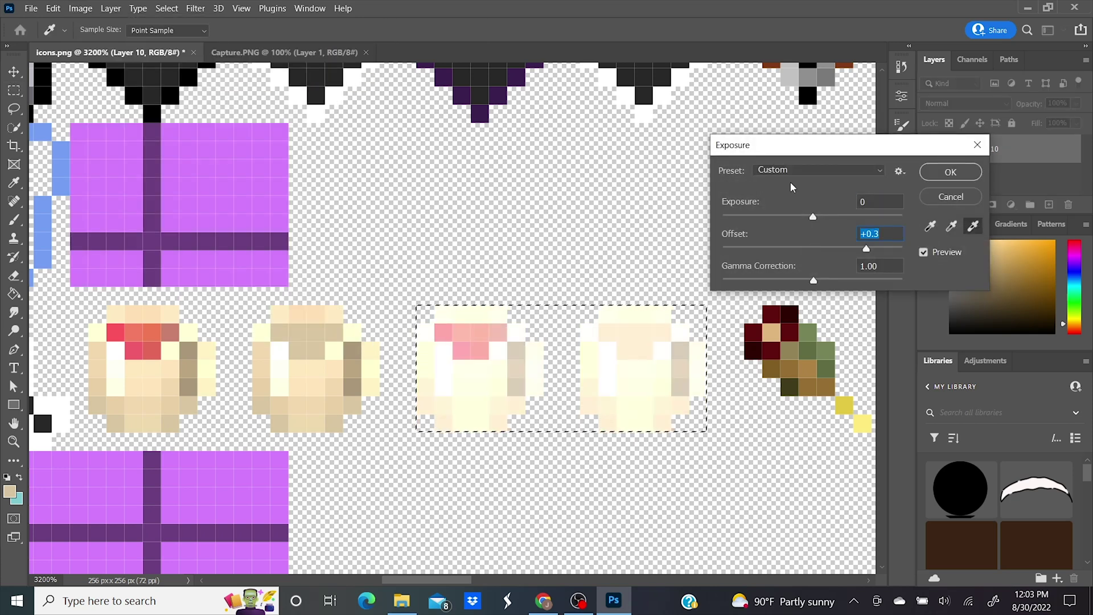
{"action": "left_click", "coordinate": [950, 172]}
{"action": "right_click", "coordinate": [420, 109]}
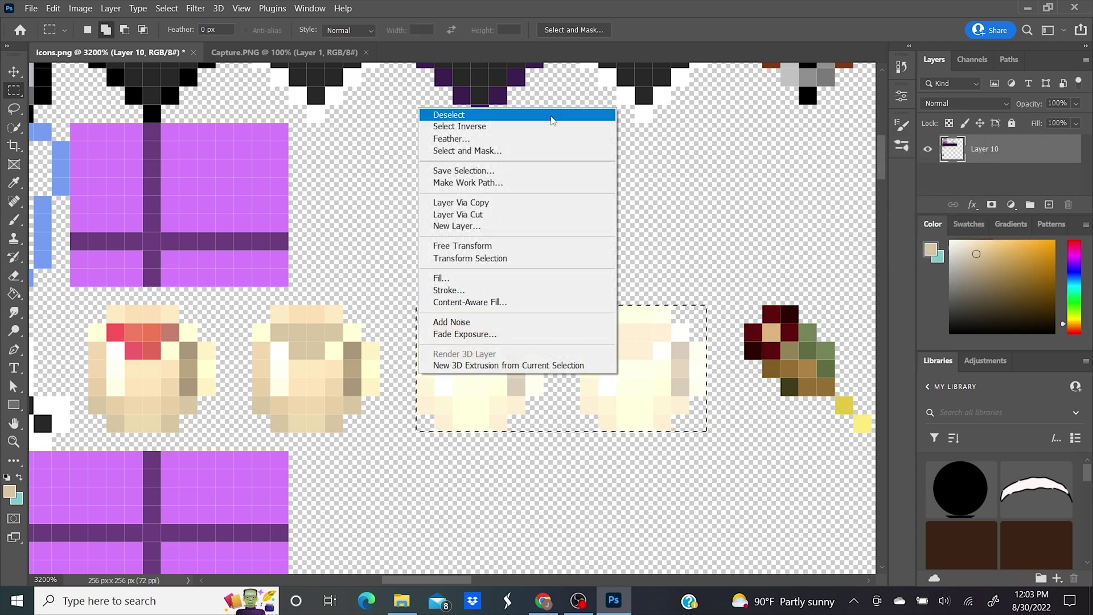
{"action": "left_click", "coordinate": [550, 121]}
Delete the two dark red and green drumsticks, paste the two tea cups in their place, and merge the layers.
{"action": "left_click_drag", "start_coordinate": [747, 319], "coordinate": [308, 308]}
{"action": "mouse_move", "coordinate": [310, 298]}
{"action": "left_mouse_down"}
{"action": "mouse_move", "coordinate": [589, 403]}
{"action": "mouse_move", "coordinate": [588, 413]}
{"action": "left_mouse_up"}
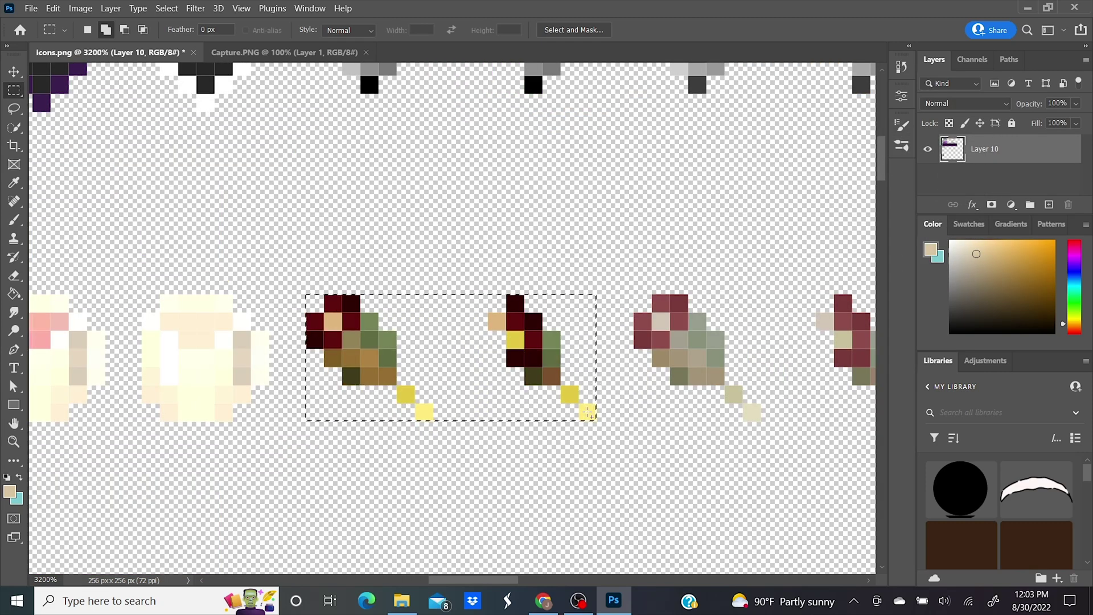
{"action": "key", "text": "Delete"}
{"action": "key", "text": "ctrl+v"}
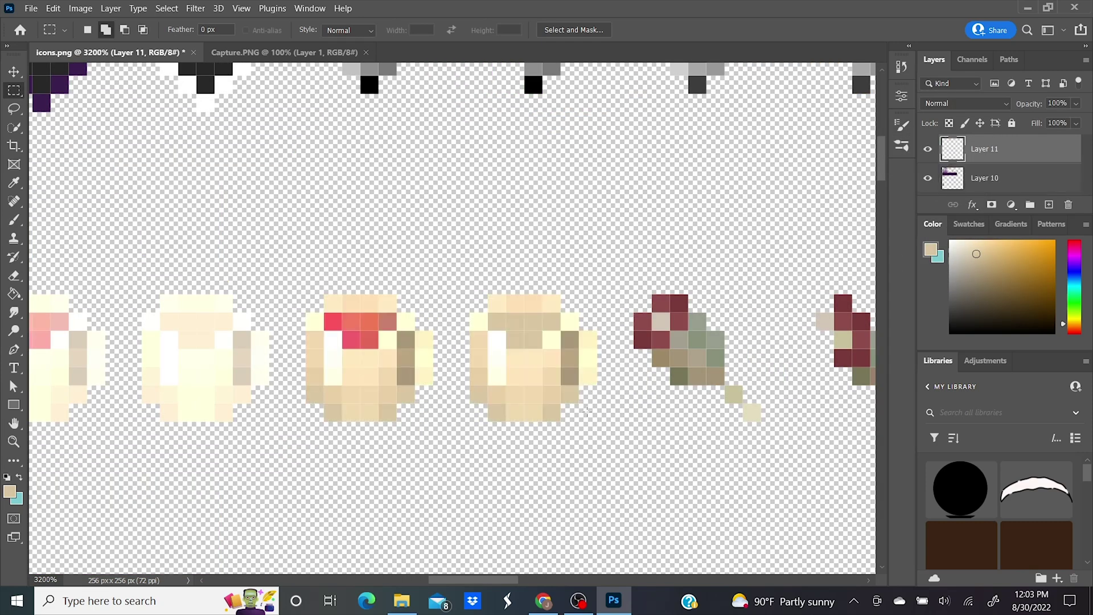
{"action": "left_click", "coordinate": [984, 181], "text": "shift"}
{"action": "right_click", "coordinate": [983, 182]}
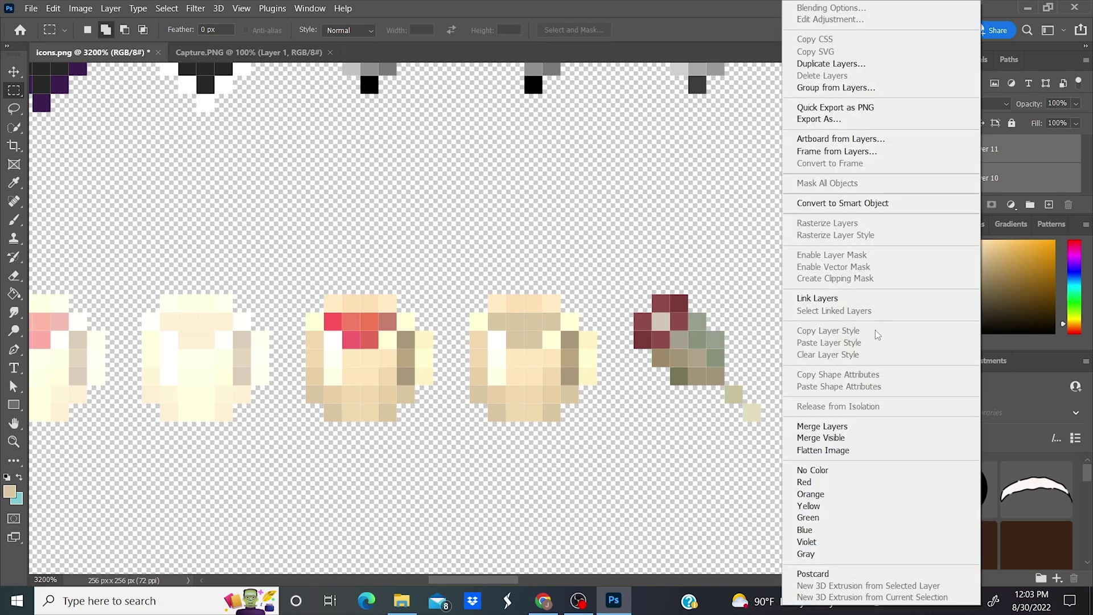
{"action": "left_click", "coordinate": [872, 426]}
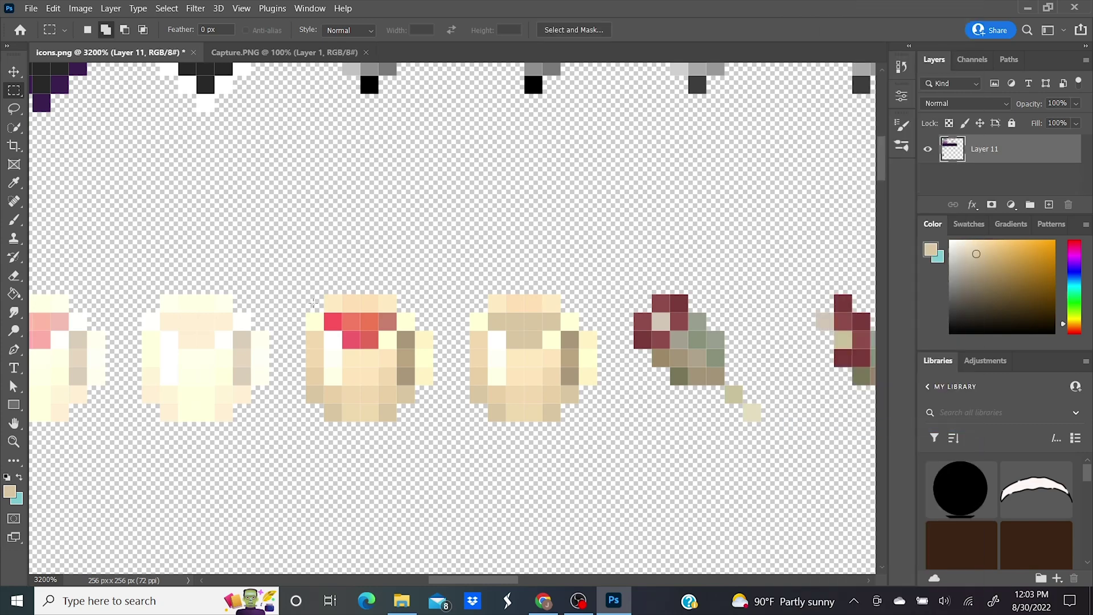
Recolour the pasted cup's red tea pixels green using Hue/Saturation with hue +80 and reduced lightness, then deselect them.
{"action": "left_click_drag", "start_coordinate": [382, 322], "coordinate": [395, 324]}
{"action": "left_click", "coordinate": [81, 8]}
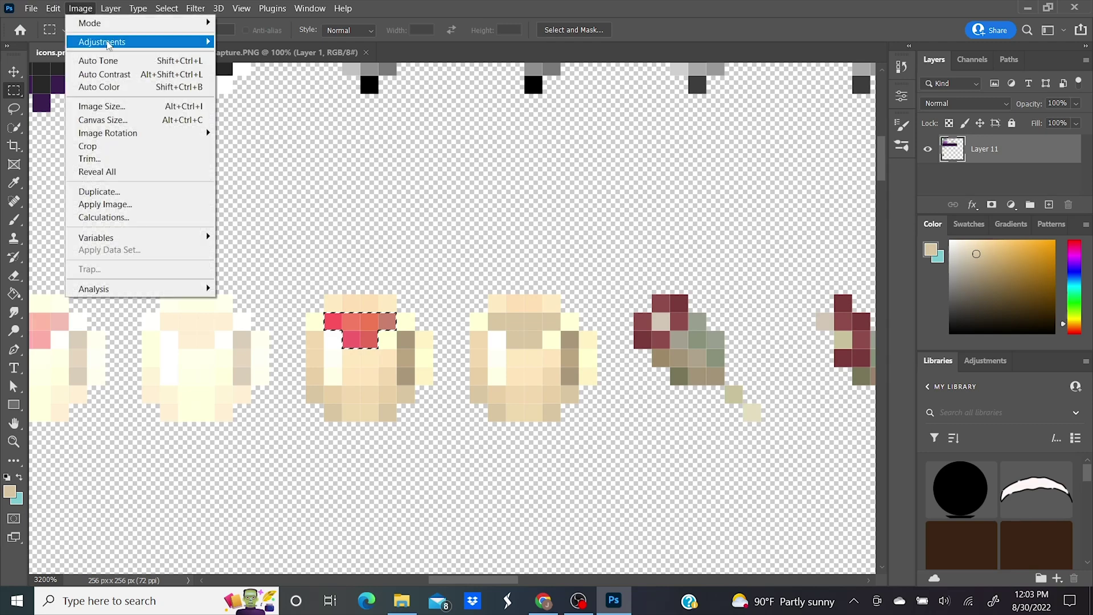
{"action": "mouse_move", "coordinate": [99, 42]}
{"action": "left_click", "coordinate": [239, 113]}
{"action": "left_click_drag", "start_coordinate": [820, 279], "coordinate": [866, 278]}
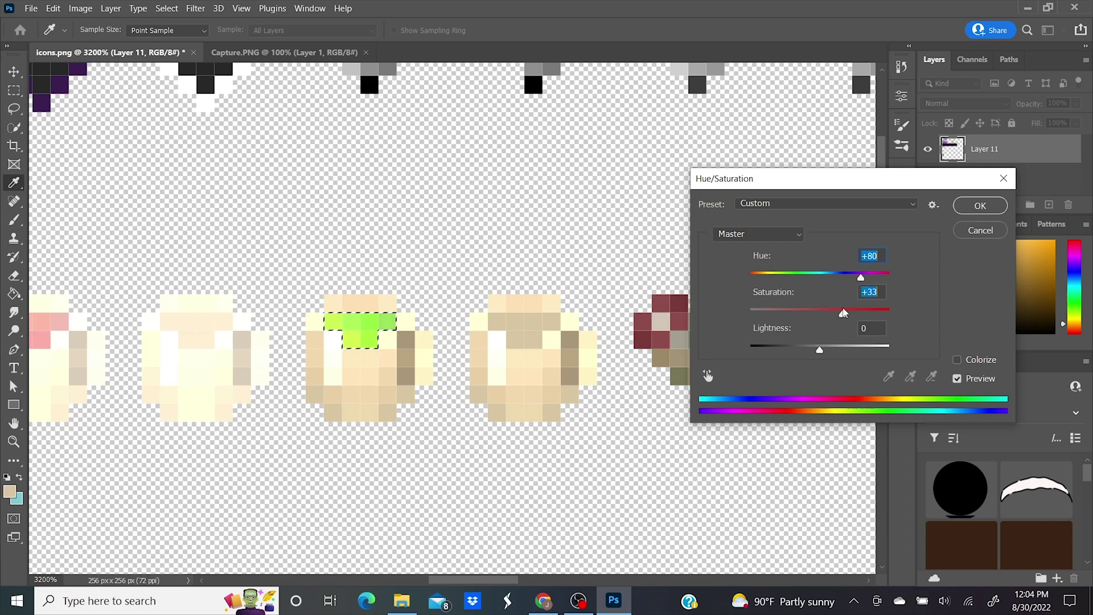
{"action": "left_click_drag", "start_coordinate": [819, 349], "coordinate": [799, 352]}
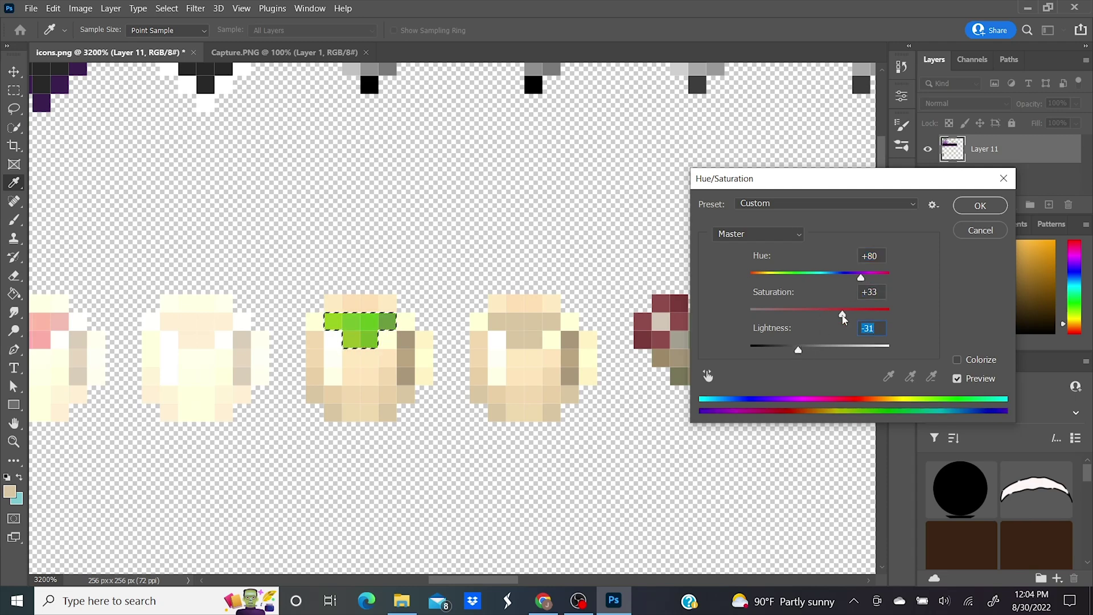
{"action": "left_click", "coordinate": [979, 205]}
{"action": "key", "text": "m"}
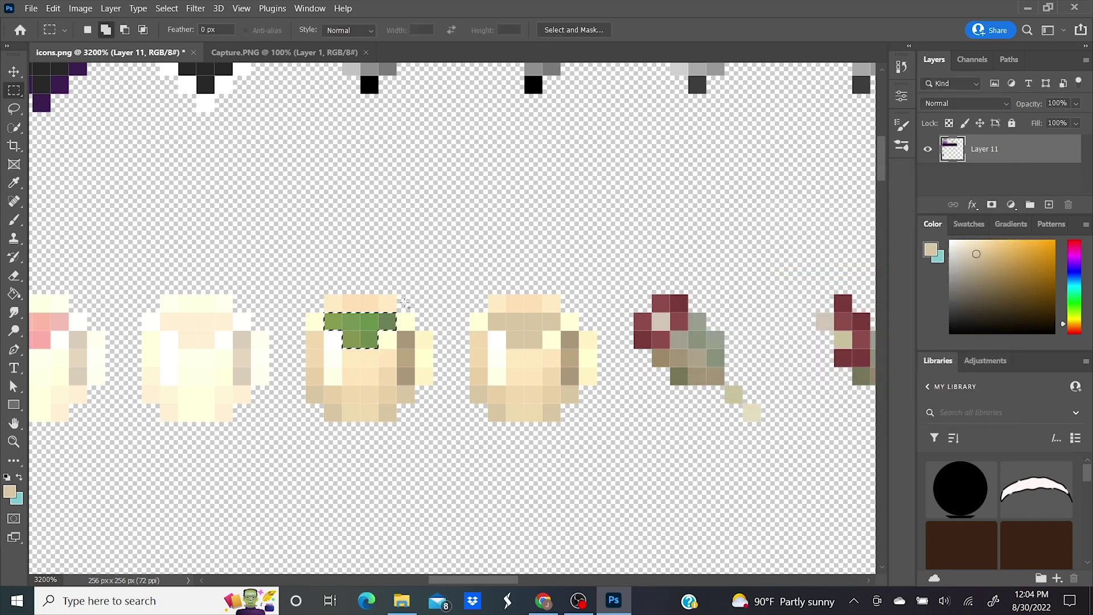
{"action": "right_click", "coordinate": [334, 303]}
{"action": "left_click", "coordinate": [355, 310]}
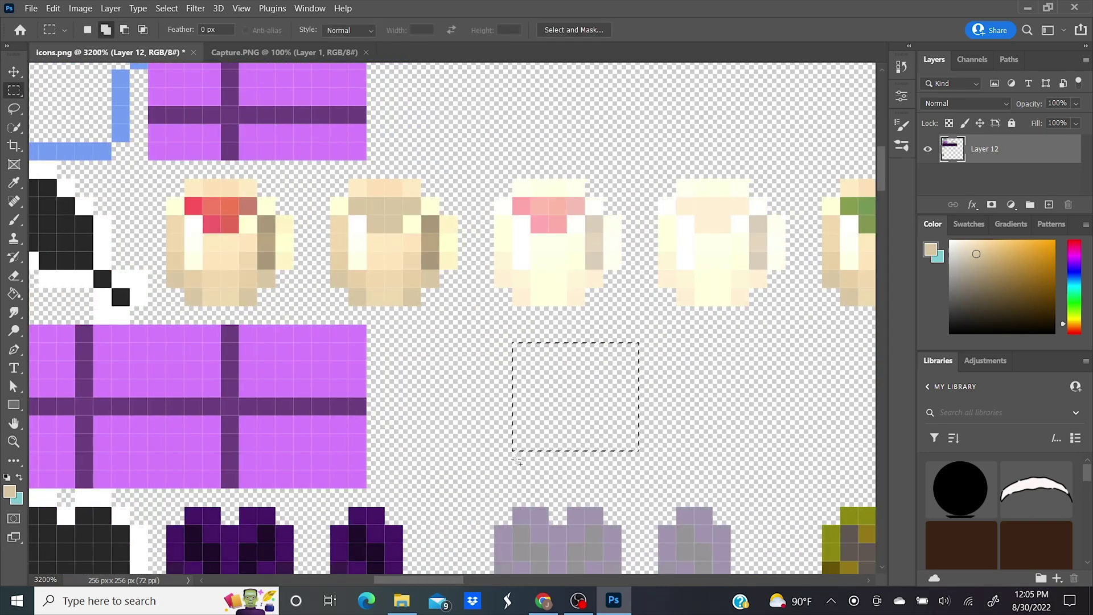
Paste a red-topped tea cup into the empty space below the lightened cups and select a one-pixel border around it.
{"action": "key", "text": "ctrl+v"}
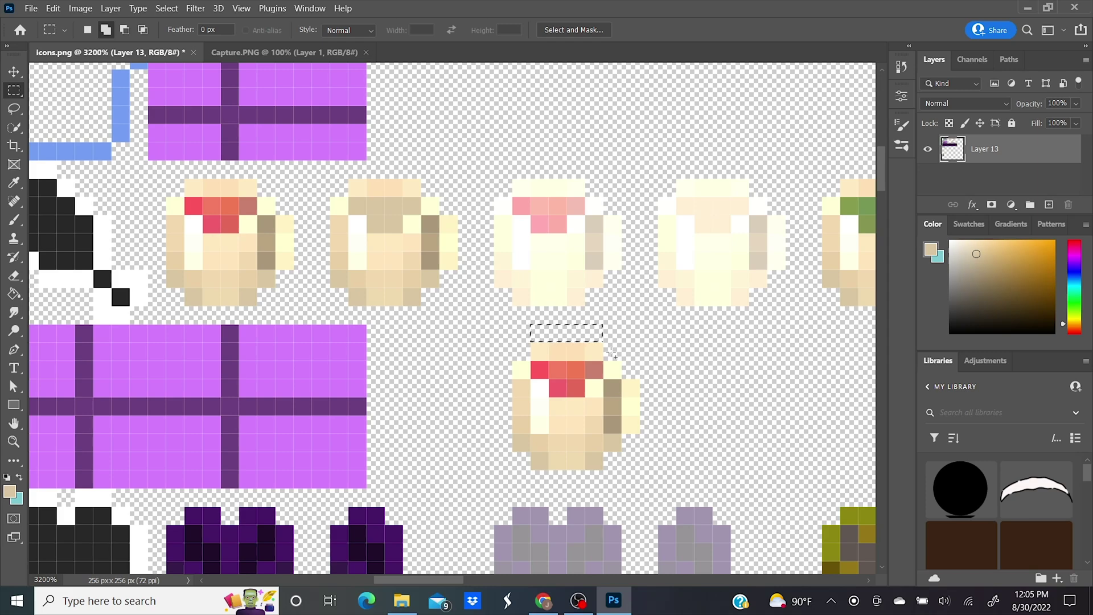
{"action": "left_click_drag", "start_coordinate": [503, 410], "coordinate": [505, 446]}
{"action": "left_click_drag", "start_coordinate": [526, 357], "coordinate": [517, 349]}
Sample white from the white-outlined drumstick, fill the border around the pasted cup with it, and deselect.
{"action": "scroll", "coordinate": [517, 349], "scroll_direction": "left", "scroll_amount": 12}
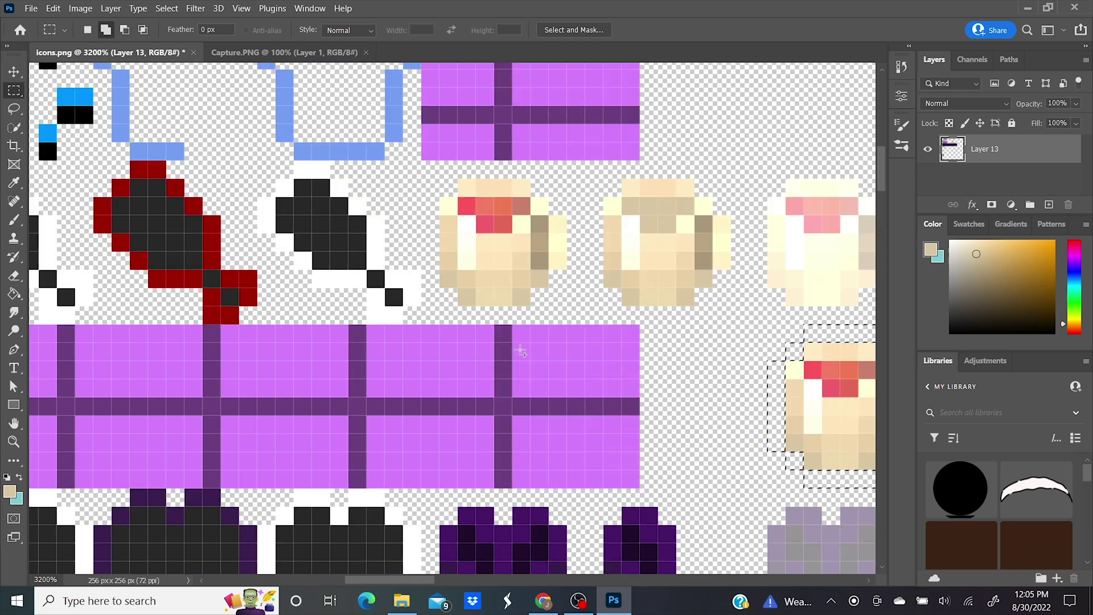
{"action": "key", "text": "i"}
{"action": "left_click", "coordinate": [411, 296]}
{"action": "scroll", "coordinate": [517, 358], "scroll_direction": "right", "scroll_amount": 11}
{"action": "key", "text": "b"}
{"action": "left_click", "coordinate": [542, 385]}
{"action": "key", "text": "m"}
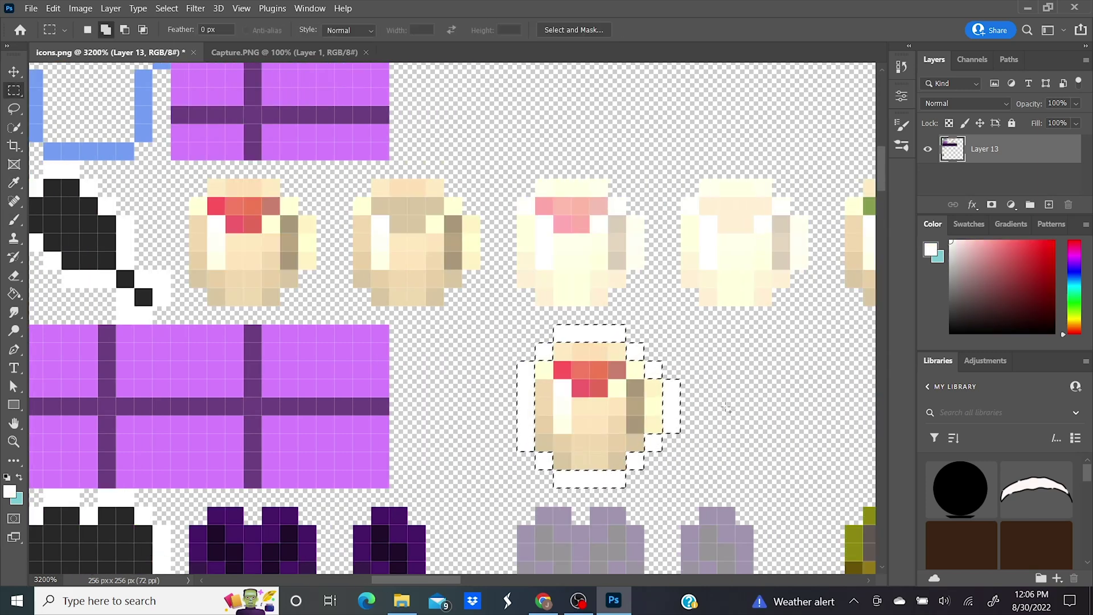
{"action": "right_click", "coordinate": [575, 367]}
{"action": "left_click", "coordinate": [598, 103]}
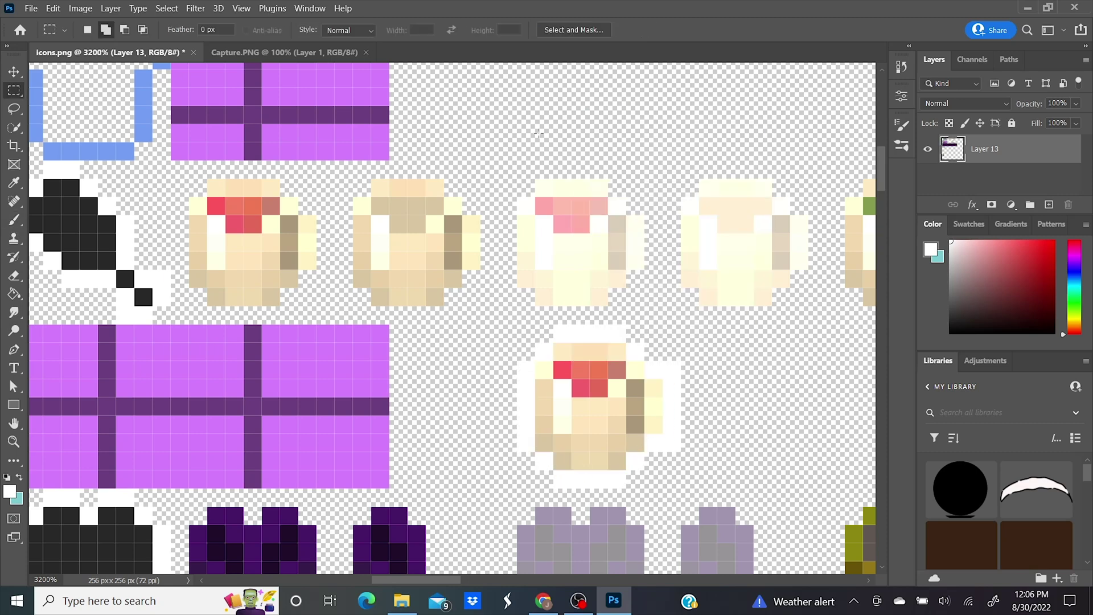
Select the missing lower corner pixels of the cup's white outline, fill them white, and deselect.
{"action": "left_click_drag", "start_coordinate": [584, 384], "coordinate": [679, 485]}
{"action": "left_click", "coordinate": [638, 482]}
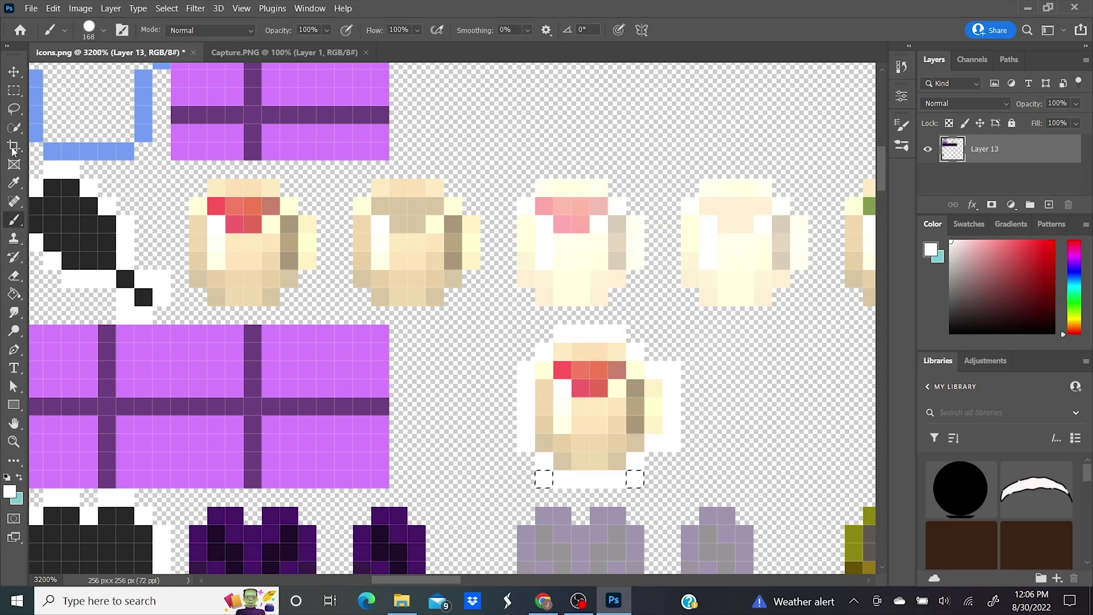
{"action": "left_click", "coordinate": [14, 442]}
{"action": "left_click", "coordinate": [481, 380], "text": "alt"}
{"action": "left_click", "coordinate": [678, 391]}
{"action": "left_click", "coordinate": [14, 91]}
{"action": "left_click_drag", "start_coordinate": [339, 459], "coordinate": [350, 472]}
{"action": "right_click", "coordinate": [400, 408]}
{"action": "left_click", "coordinate": [430, 149]}
{"action": "mouse_move", "coordinate": [446, 459]}
{"action": "left_mouse_down"}
{"action": "mouse_move", "coordinate": [435, 472]}
{"action": "mouse_move", "coordinate": [459, 450]}
{"action": "left_mouse_up"}
{"action": "left_click", "coordinate": [13, 293]}
{"action": "left_click", "coordinate": [329, 449]}
{"action": "left_click", "coordinate": [457, 450]}
{"action": "left_click", "coordinate": [14, 91]}
{"action": "right_click", "coordinate": [459, 362]}
{"action": "left_click", "coordinate": [490, 103]}
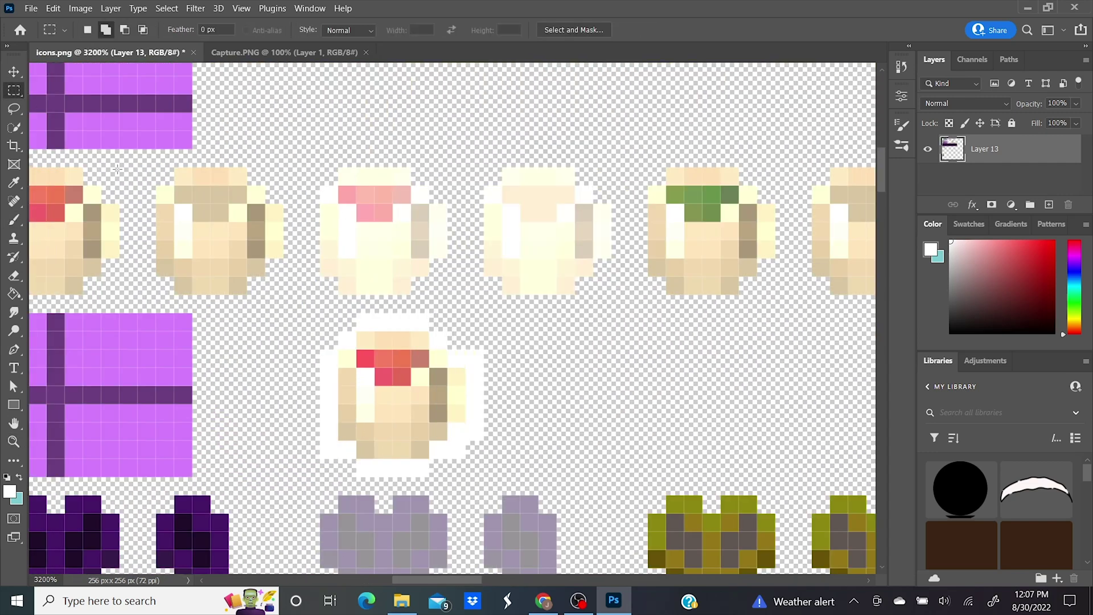
{"action": "right_click", "coordinate": [477, 361]}
{"action": "left_click", "coordinate": [505, 103]}
Cut the white-outlined tea cup out of the empty space and deselect.
{"action": "left_click_drag", "start_coordinate": [499, 263], "coordinate": [542, 244]}
{"action": "left_click_drag", "start_coordinate": [365, 295], "coordinate": [526, 455]}
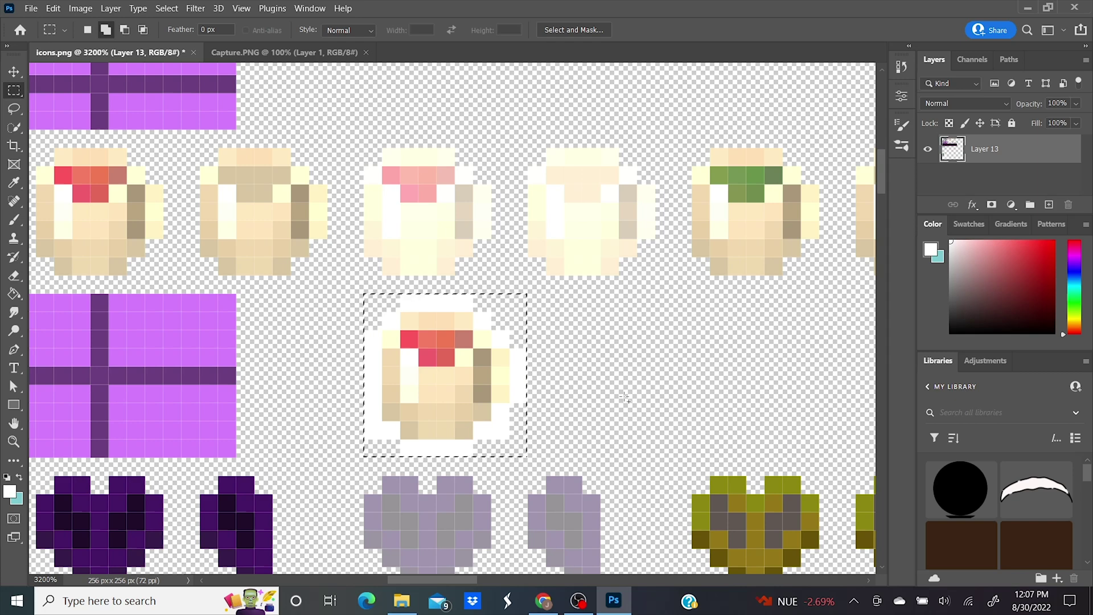
{"action": "key", "text": "Delete"}
{"action": "right_click", "coordinate": [379, 346]}
{"action": "left_click", "coordinate": [407, 88]}
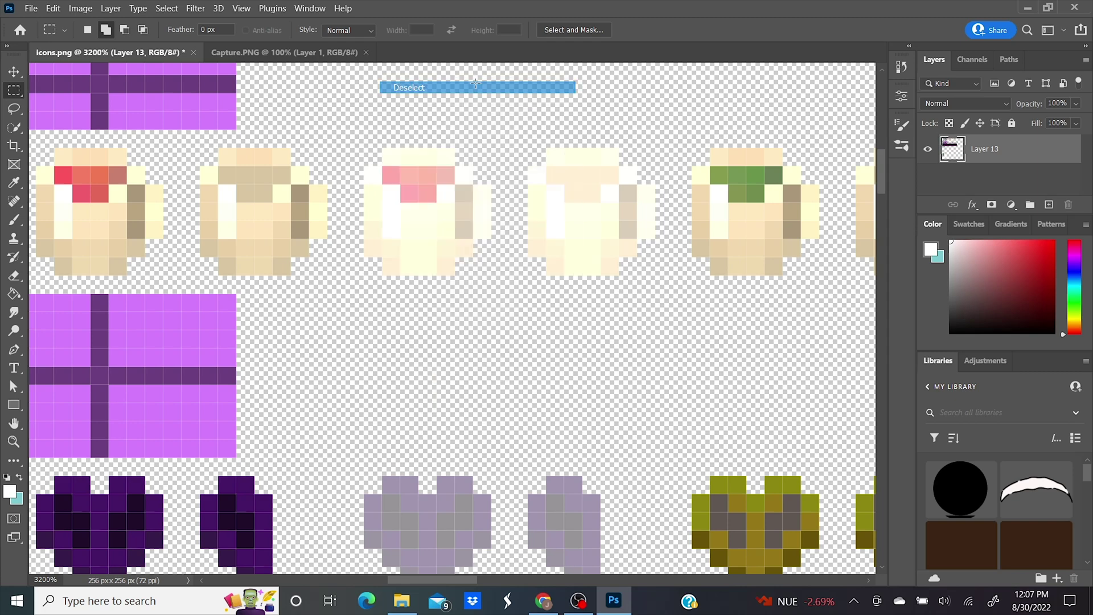
Replace the white-outlined drumstick silhouette beside the red-topped cup with the white-outlined tea cup and merge the layers.
{"action": "scroll", "coordinate": [365, 252], "scroll_direction": "left", "scroll_amount": 4}
{"action": "scroll", "coordinate": [364, 252], "scroll_direction": "left", "scroll_amount": 1}
{"action": "left_click_drag", "start_coordinate": [207, 130], "coordinate": [353, 285]}
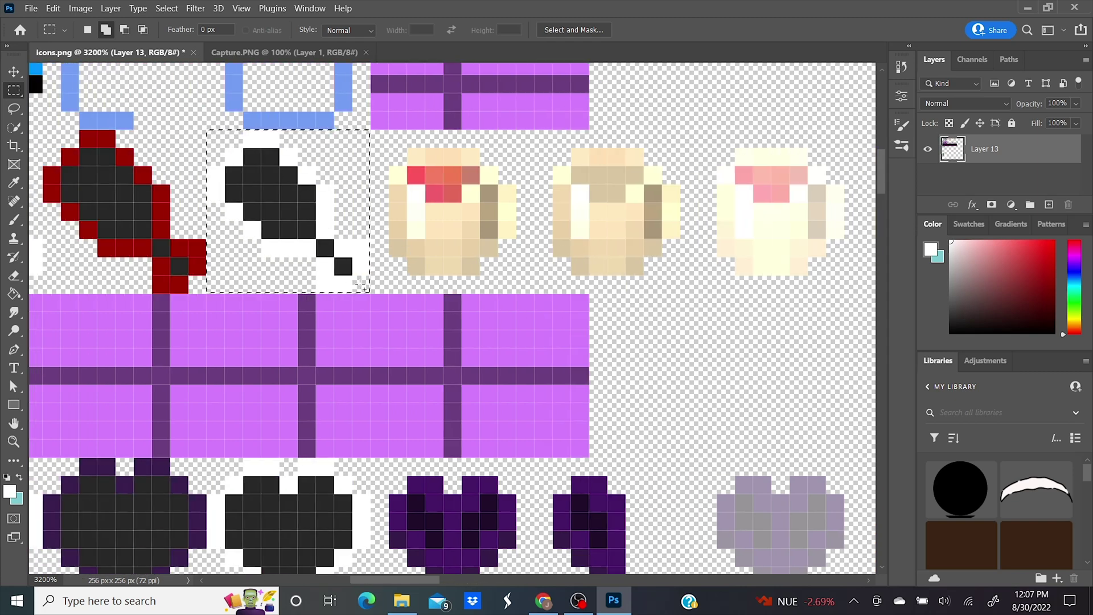
{"action": "key", "text": "ctrl+v"}
{"action": "right_click", "coordinate": [1019, 179]}
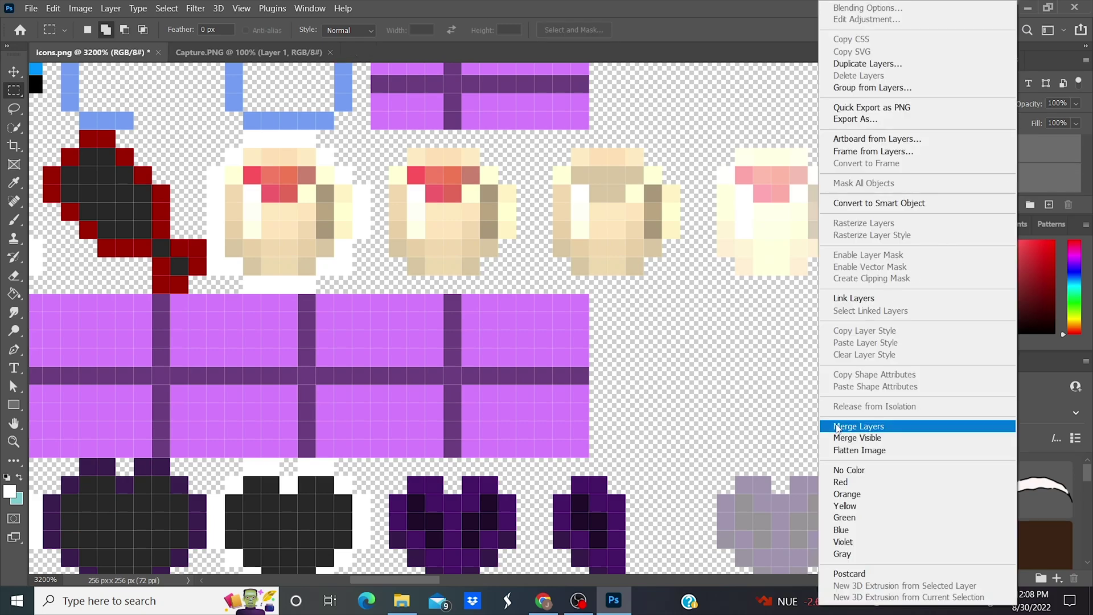
{"action": "left_click", "coordinate": [893, 428]}
Sample the dark red outline colour, delete the red-outlined drumstick silhouette, and paste the white-outlined tea cup in its place.
{"action": "scroll", "coordinate": [431, 255], "scroll_direction": "left", "scroll_amount": 6}
{"action": "scroll", "coordinate": [431, 255], "scroll_direction": "left", "scroll_amount": 6}
{"action": "key", "text": "i"}
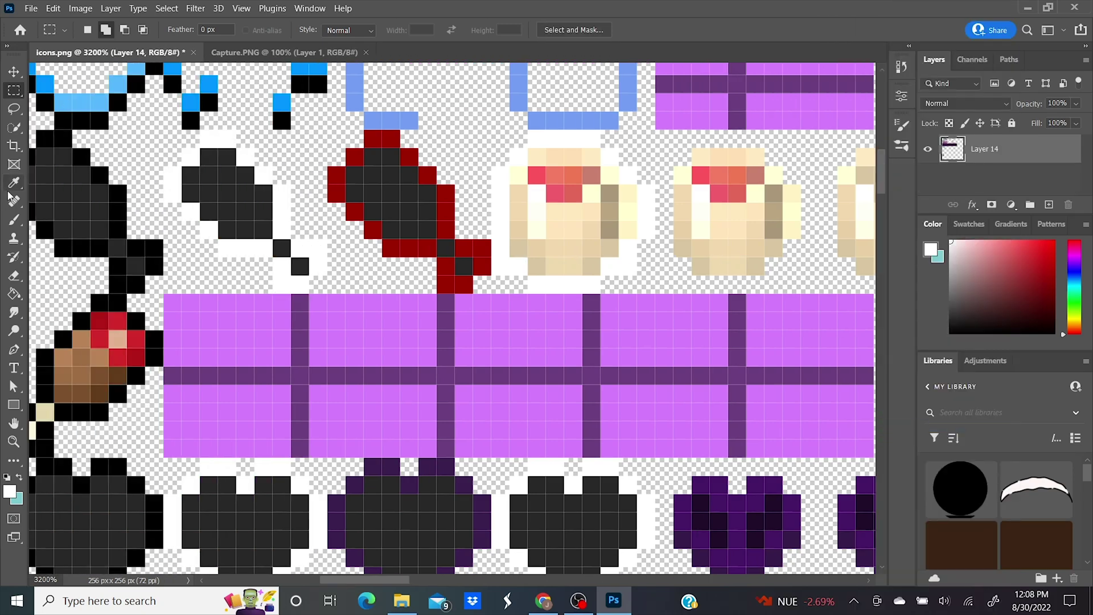
{"action": "left_click", "coordinate": [342, 168]}
{"action": "key", "text": "m"}
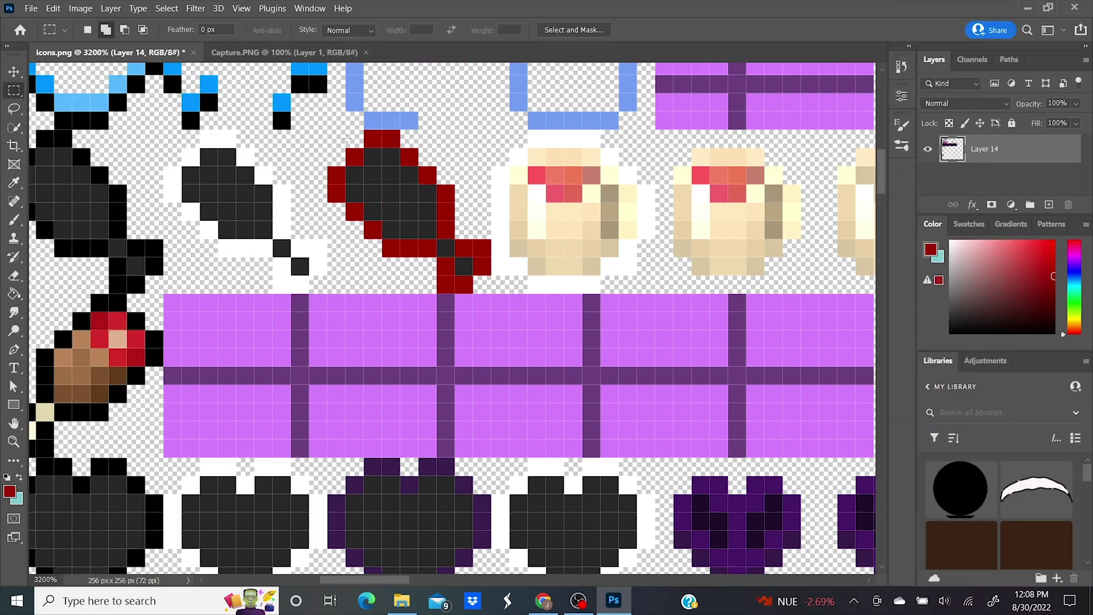
{"action": "left_click_drag", "start_coordinate": [327, 129], "coordinate": [489, 292]}
{"action": "key", "text": "Delete"}
{"action": "key", "text": "ctrl+v"}
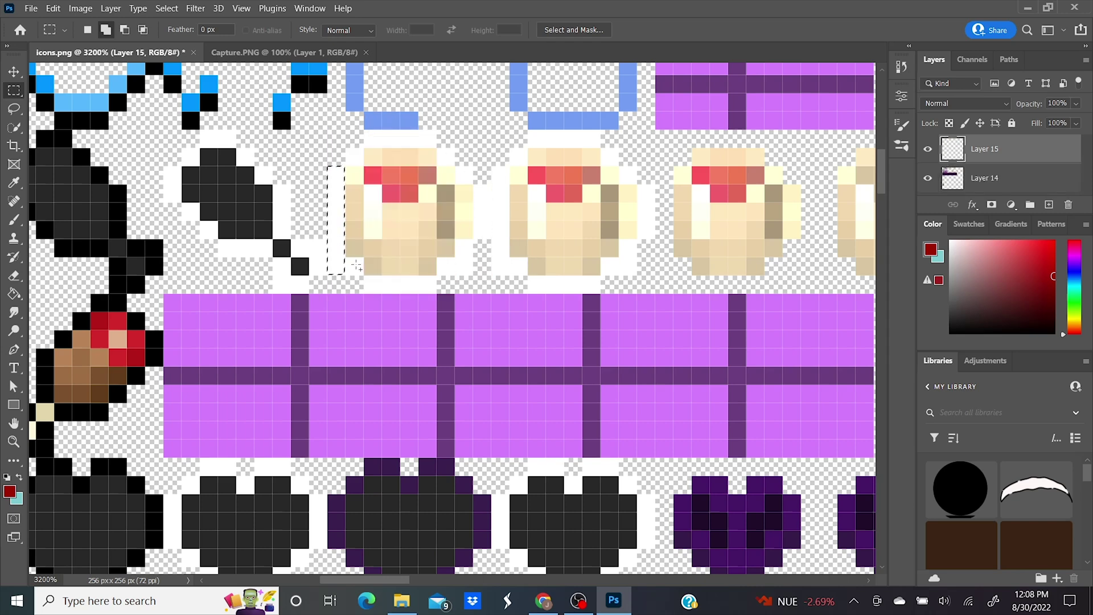
Select the white outline of the newly pasted tea cup and recolour it with the sampled dark red.
{"action": "mouse_move", "coordinate": [475, 237]}
{"action": "left_mouse_down"}
{"action": "mouse_move", "coordinate": [489, 186]}
{"action": "mouse_move", "coordinate": [456, 167]}
{"action": "left_mouse_up"}
{"action": "mouse_move", "coordinate": [454, 166]}
{"action": "left_mouse_down"}
{"action": "mouse_move", "coordinate": [437, 150]}
{"action": "mouse_move", "coordinate": [364, 147]}
{"action": "left_mouse_up"}
{"action": "left_click_drag", "start_coordinate": [363, 149], "coordinate": [346, 165]}
{"action": "key", "text": "b"}
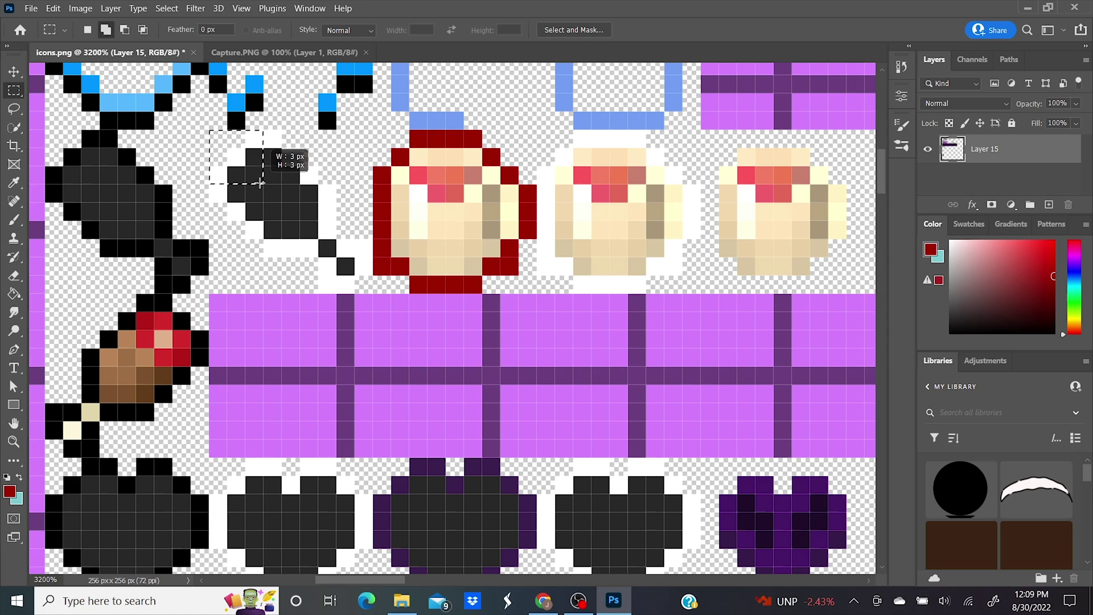
Delete the remaining white-outlined drumstick silhouette and paste the white-outlined tea cup in its place.
{"action": "left_click_drag", "start_coordinate": [209, 130], "coordinate": [373, 292]}
{"action": "key", "text": "Delete"}
{"action": "key", "text": "ctrl+v"}
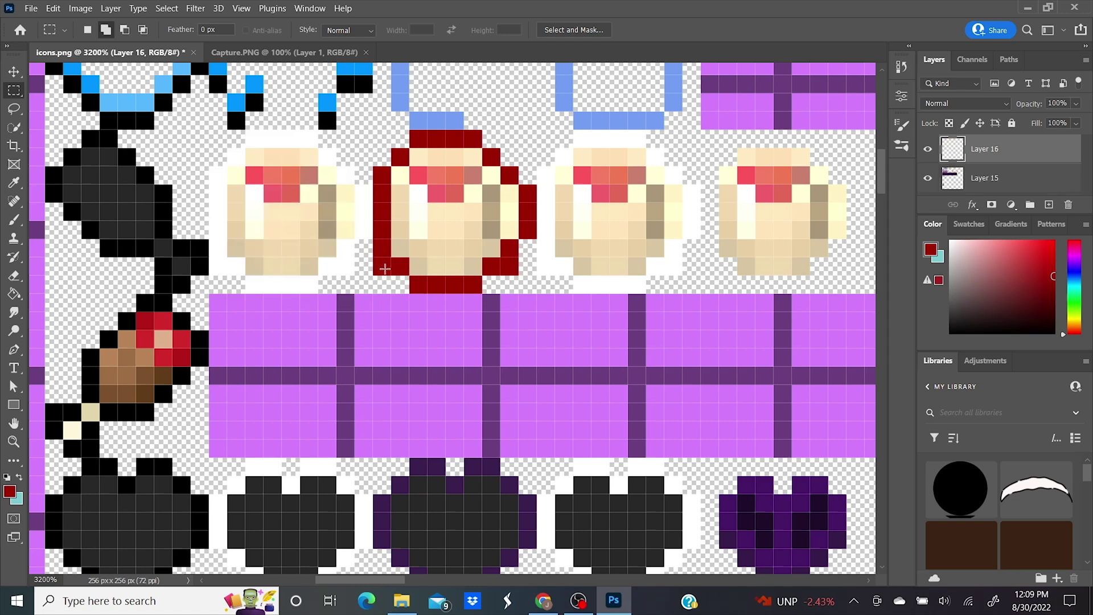
Select the bodies and handles of all three outlined tea cups, leaving out their white and dark red outlines.
{"action": "left_click_drag", "start_coordinate": [574, 149], "coordinate": [646, 275]}
{"action": "mouse_move", "coordinate": [556, 167]}
{"action": "left_mouse_down"}
{"action": "mouse_move", "coordinate": [664, 243]}
{"action": "mouse_move", "coordinate": [664, 256]}
{"action": "left_mouse_up"}
{"action": "left_click_drag", "start_coordinate": [665, 185], "coordinate": [682, 237]}
{"action": "left_click_drag", "start_coordinate": [410, 149], "coordinate": [481, 274]}
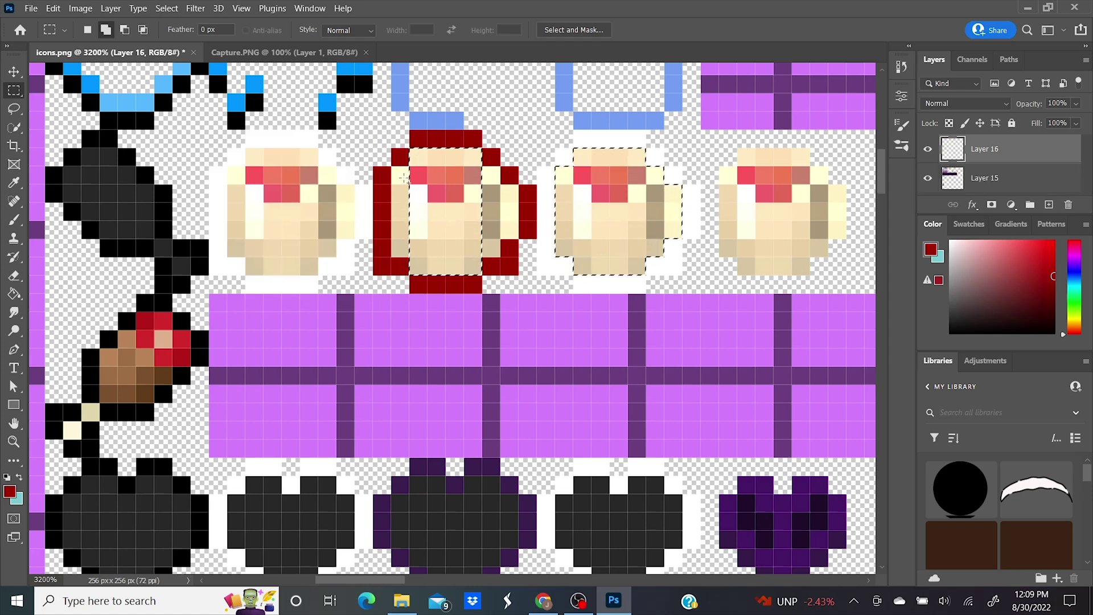
{"action": "left_click_drag", "start_coordinate": [392, 167], "coordinate": [500, 257]}
{"action": "left_click_drag", "start_coordinate": [501, 185], "coordinate": [518, 238]}
{"action": "left_click_drag", "start_coordinate": [228, 166], "coordinate": [336, 256]}
{"action": "left_click_drag", "start_coordinate": [245, 148], "coordinate": [317, 274]}
{"action": "left_click_drag", "start_coordinate": [318, 184], "coordinate": [354, 238]}
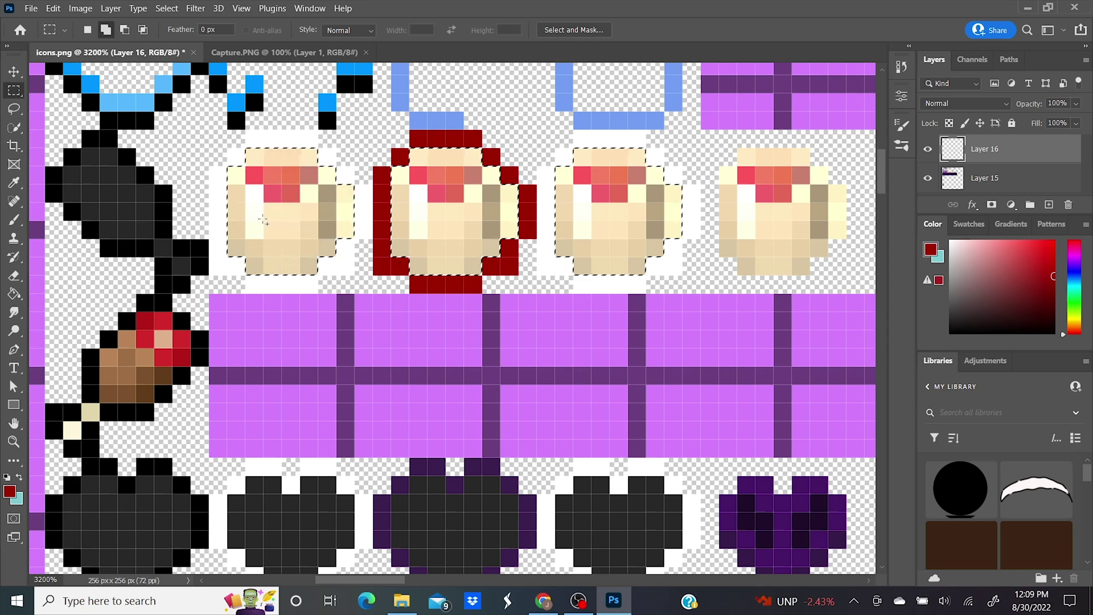
Fill the three selected cup shapes with the dark grey sampled from the black-outlined drumstick silhouette, then deselect.
{"action": "left_click", "coordinate": [16, 182]}
{"action": "left_click", "coordinate": [118, 195]}
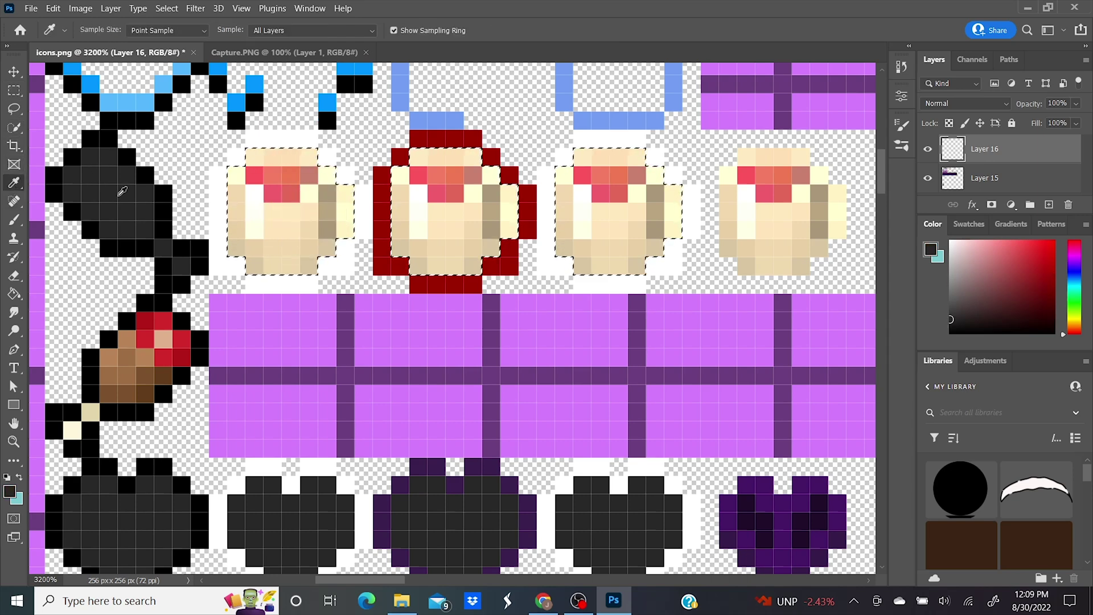
{"action": "key", "text": "b"}
{"action": "key", "text": "alt+BackSpace"}
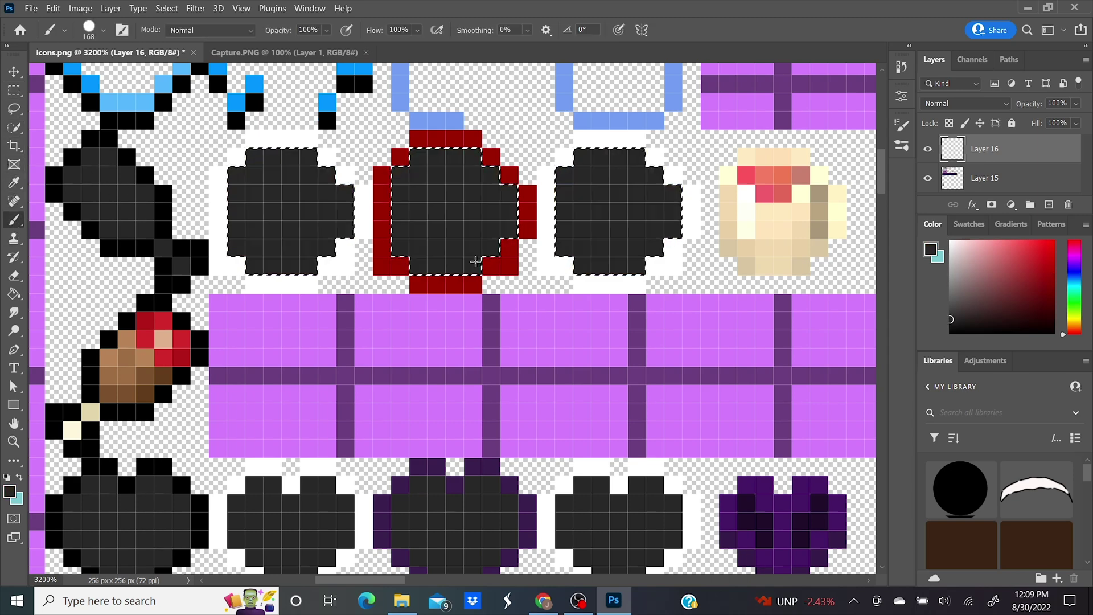
{"action": "left_click", "coordinate": [13, 90]}
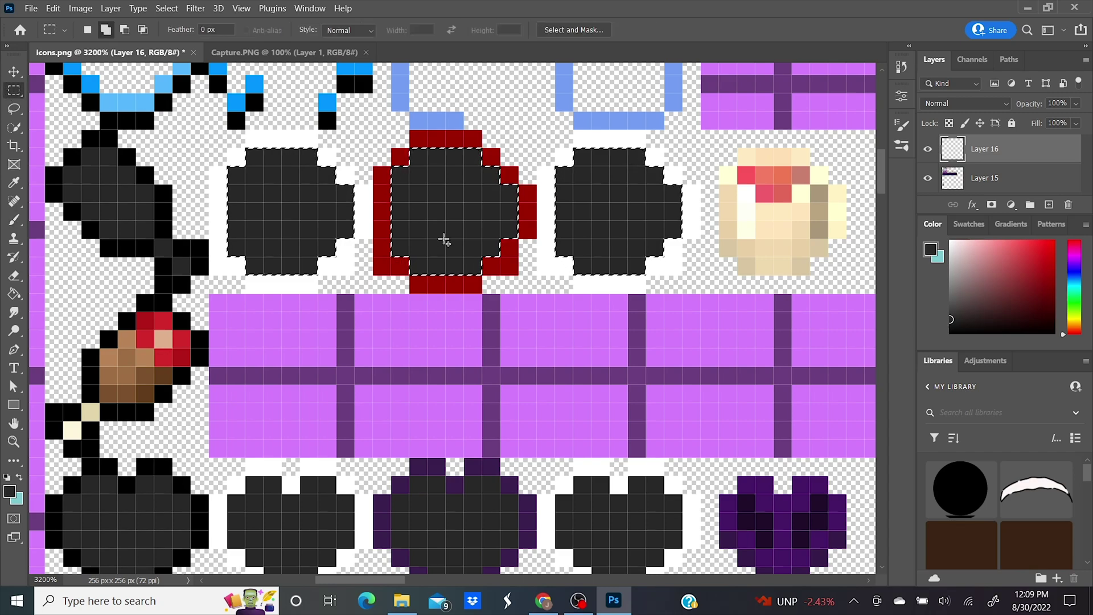
{"action": "right_click", "coordinate": [444, 237]}
{"action": "left_click", "coordinate": [468, 241]}
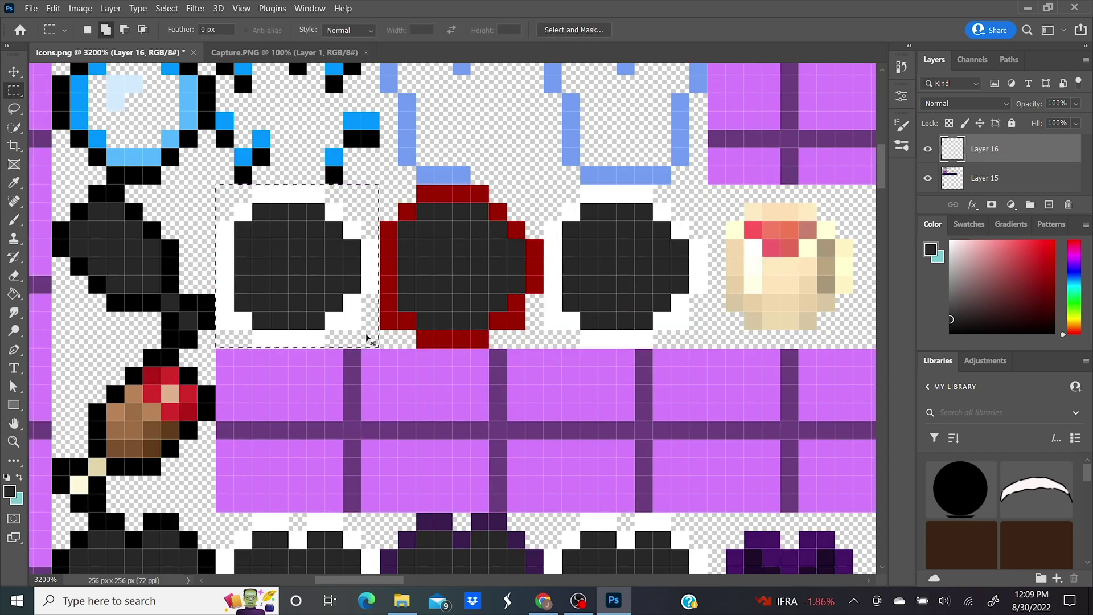
Merge the two layers, copy the first white-outlined dark cup silhouette, and deselect it.
{"action": "right_click", "coordinate": [1019, 178]}
{"action": "left_click", "coordinate": [874, 430]}
{"action": "key", "text": "ctrl+c"}
{"action": "right_click", "coordinate": [341, 278]}
{"action": "left_click", "coordinate": [368, 287]}
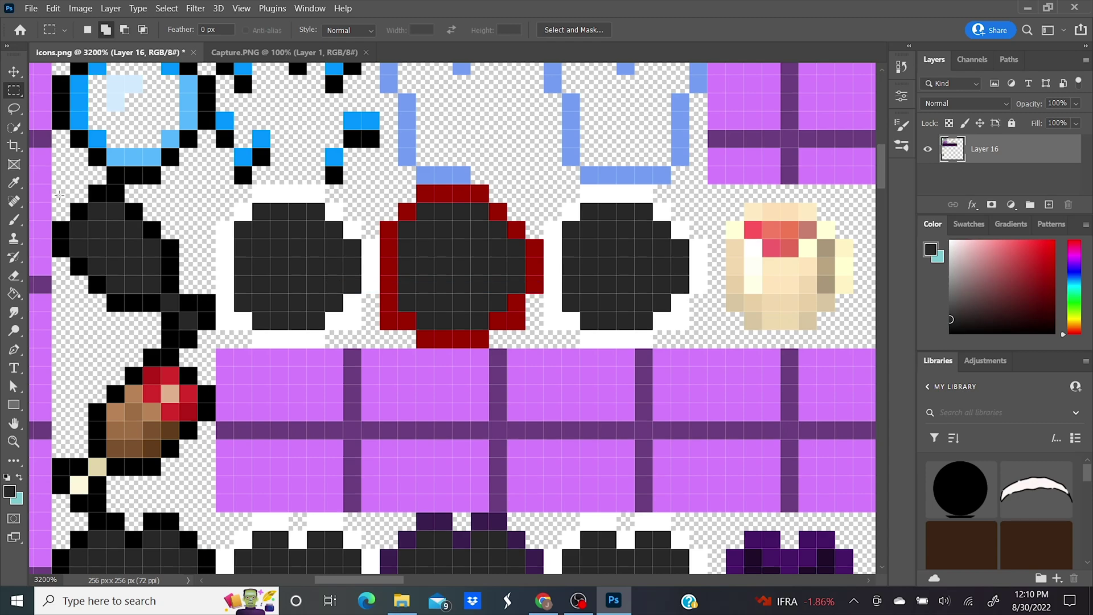
Replace the black-outlined drumstick silhouette with the copied cup silhouette and merge the layers.
{"action": "left_click_drag", "start_coordinate": [53, 185], "coordinate": [215, 347]}
{"action": "key", "text": "ctrl+v"}
{"action": "left_click", "coordinate": [1006, 183], "text": "shift"}
{"action": "right_click", "coordinate": [1009, 184]}
{"action": "left_click", "coordinate": [871, 430]}
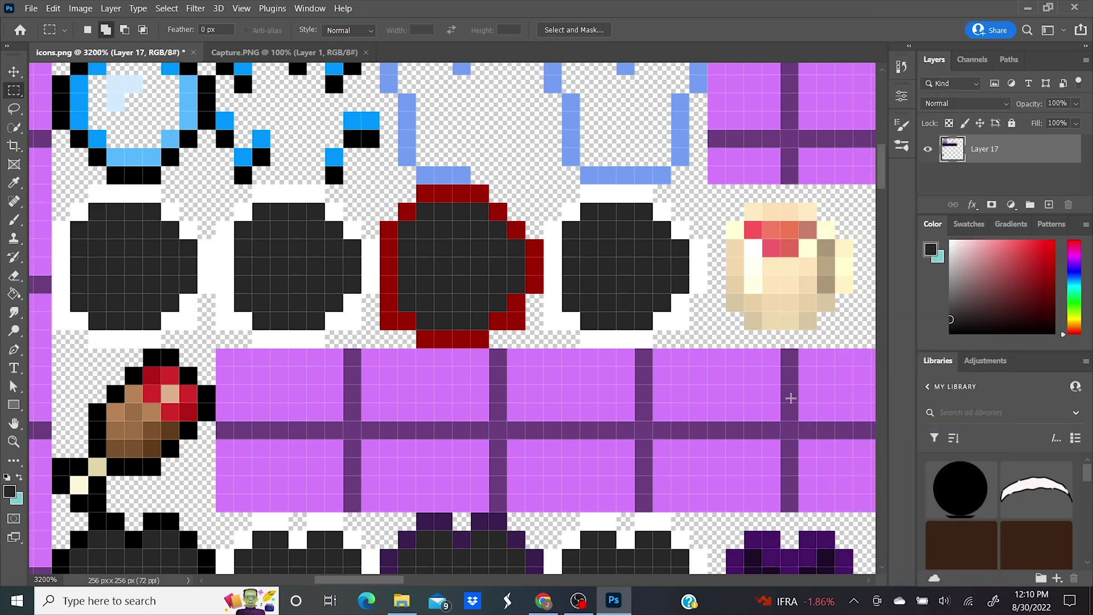
Select the pasted cup silhouette's white outline, fill it with black sampled from the icon above, and deselect.
{"action": "left_click_drag", "start_coordinate": [70, 322], "coordinate": [87, 327]}
{"action": "left_click_drag", "start_coordinate": [53, 223], "coordinate": [68, 313]}
{"action": "left_click_drag", "start_coordinate": [72, 204], "coordinate": [160, 200]}
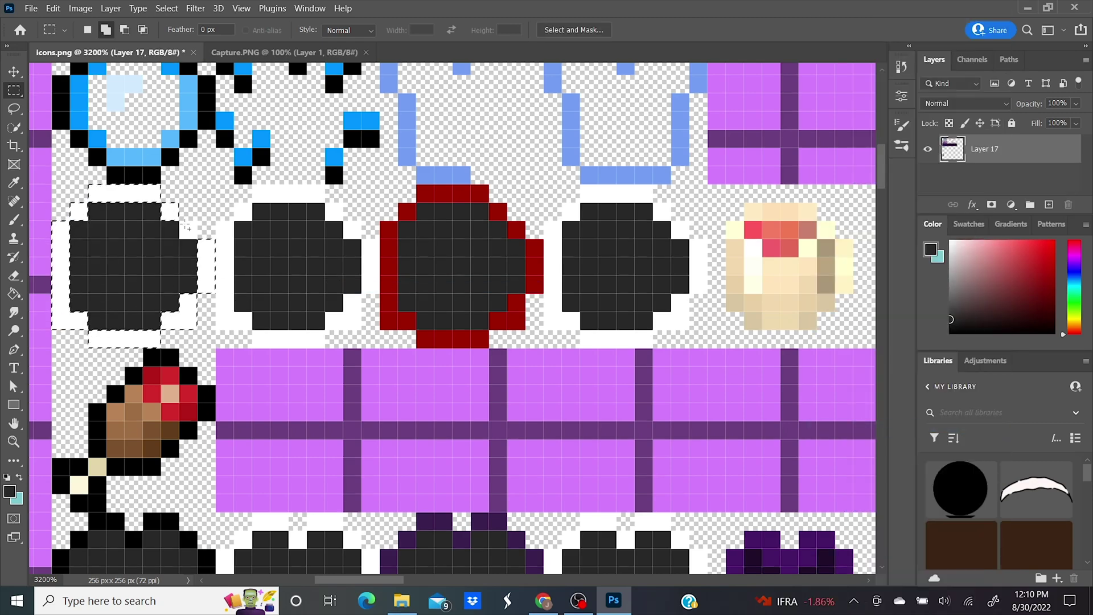
{"action": "key", "text": "i"}
{"action": "left_click", "coordinate": [152, 175]}
{"action": "key", "text": "m"}
{"action": "key", "text": "alt+BackSpace"}
{"action": "key", "text": "ctrl+d"}
Replace the full-colour drumstick with a copy of the black-outlined cup silhouette and merge the layers.
{"action": "key", "text": "ctrl+minus"}
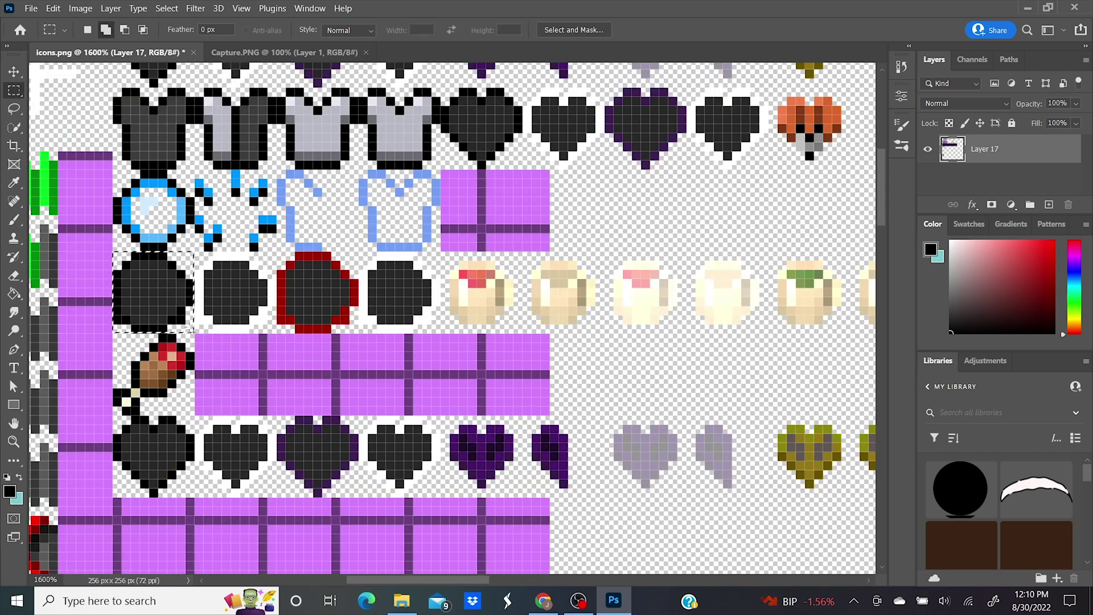
{"action": "right_click", "coordinate": [266, 312]}
{"action": "left_click", "coordinate": [284, 321]}
{"action": "key", "text": "Delete"}
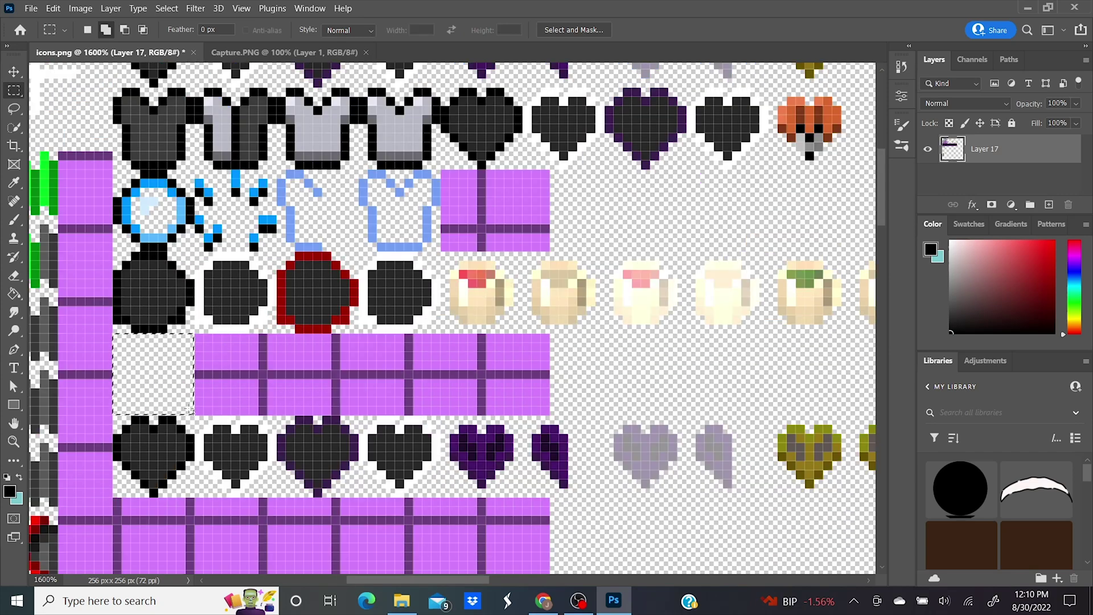
{"action": "key", "text": "ctrl+v"}
{"action": "left_click", "coordinate": [1008, 180], "text": "shift"}
{"action": "right_click", "coordinate": [1007, 180]}
{"action": "left_click", "coordinate": [965, 429]}
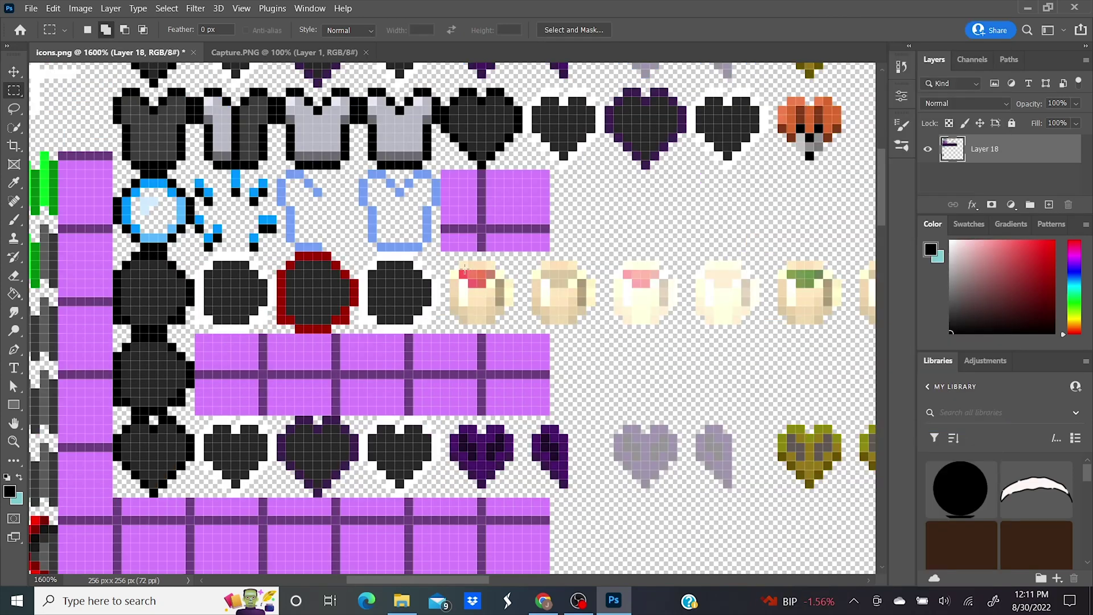
Copy the first red-tea cup, paste it inside the new black-outlined cup silhouette, and merge the layers.
{"action": "right_click", "coordinate": [503, 319]}
{"action": "left_click", "coordinate": [532, 58]}
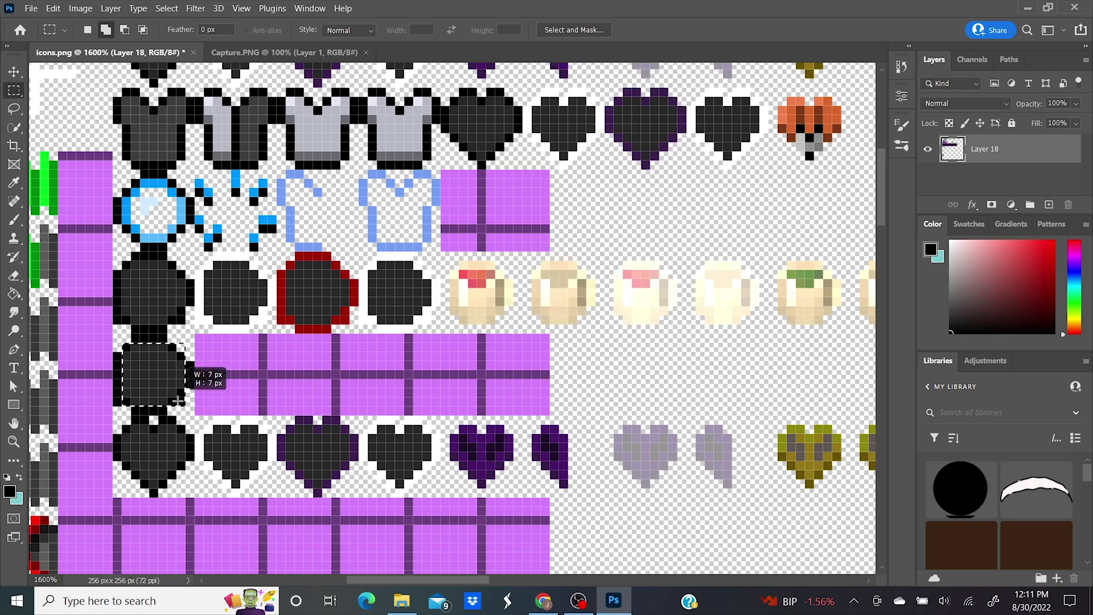
{"action": "left_click_drag", "start_coordinate": [178, 400], "coordinate": [178, 400]}
{"action": "key", "text": "ctrl+v"}
{"action": "right_click", "coordinate": [992, 182]}
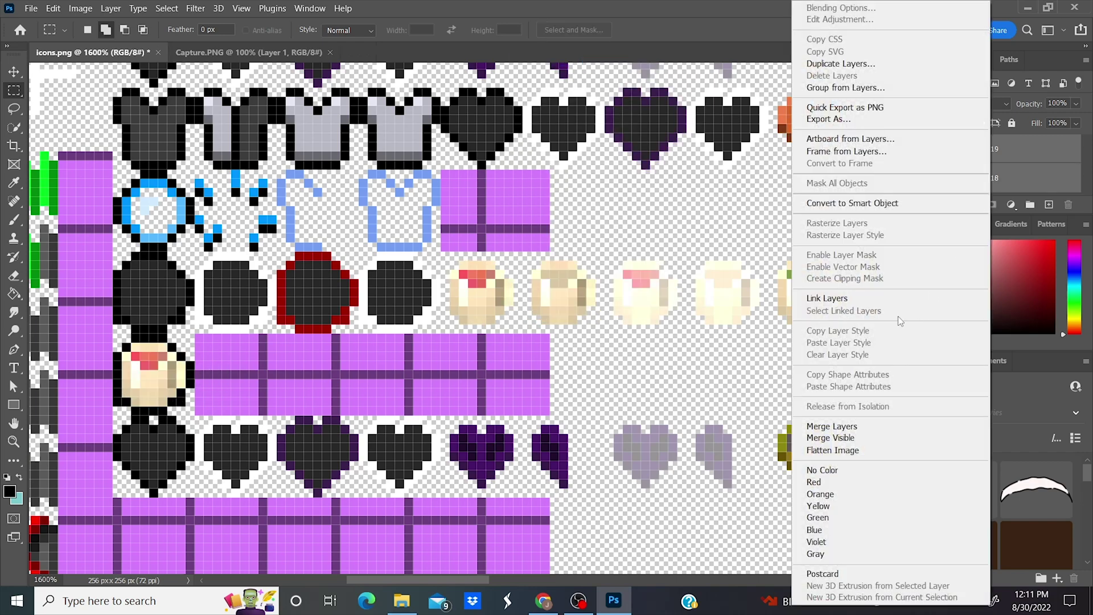
{"action": "left_click", "coordinate": [910, 429]}
Flip the selected icon horizontally and merge the pasted white-outlined cup silhouette with the icon sheet layer.
{"action": "left_click", "coordinate": [52, 8]}
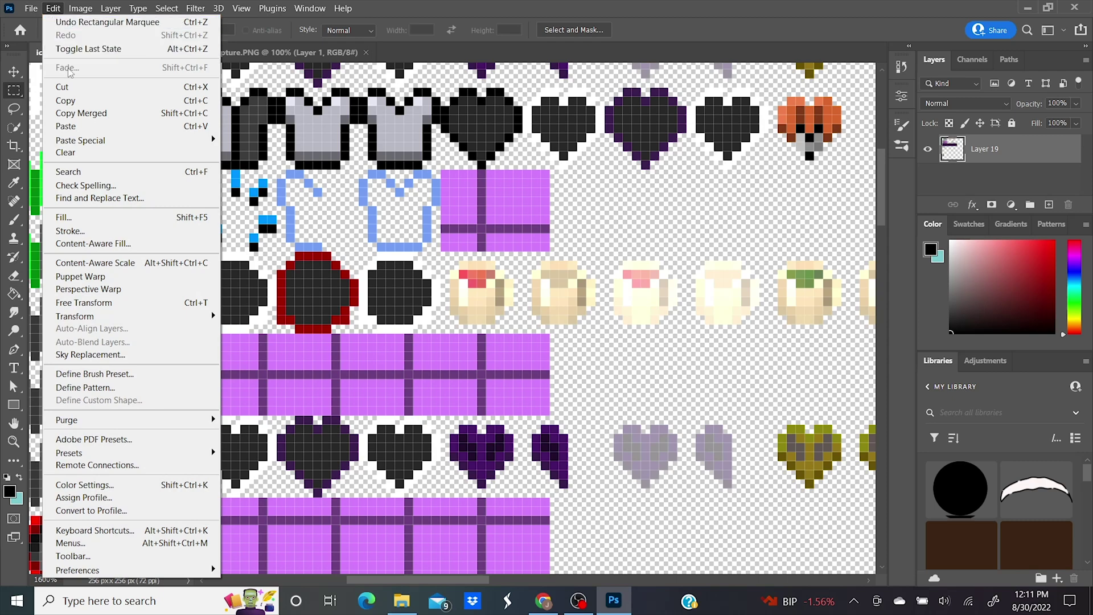
{"action": "mouse_move", "coordinate": [106, 322]}
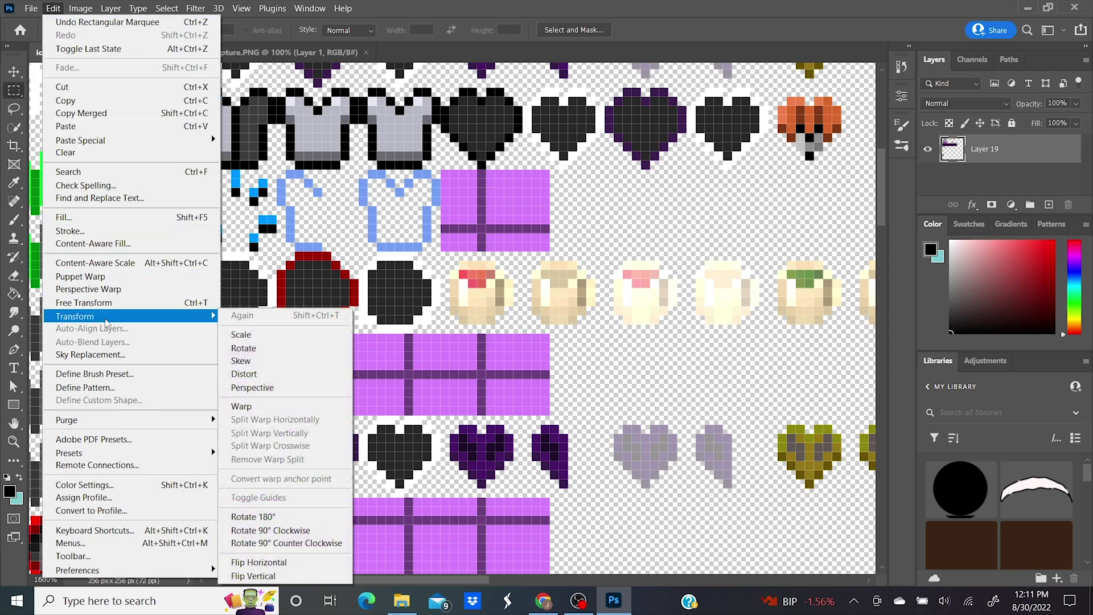
{"action": "left_click", "coordinate": [273, 563]}
{"action": "scroll", "coordinate": [359, 259], "scroll_direction": "right", "scroll_amount": 10}
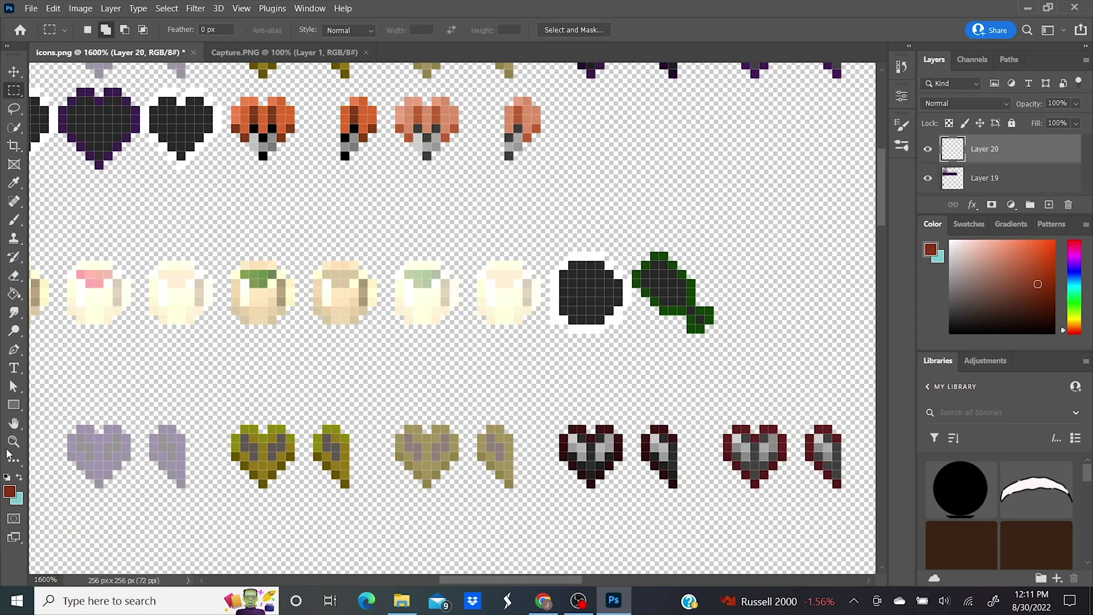
{"action": "right_click", "coordinate": [976, 179]}
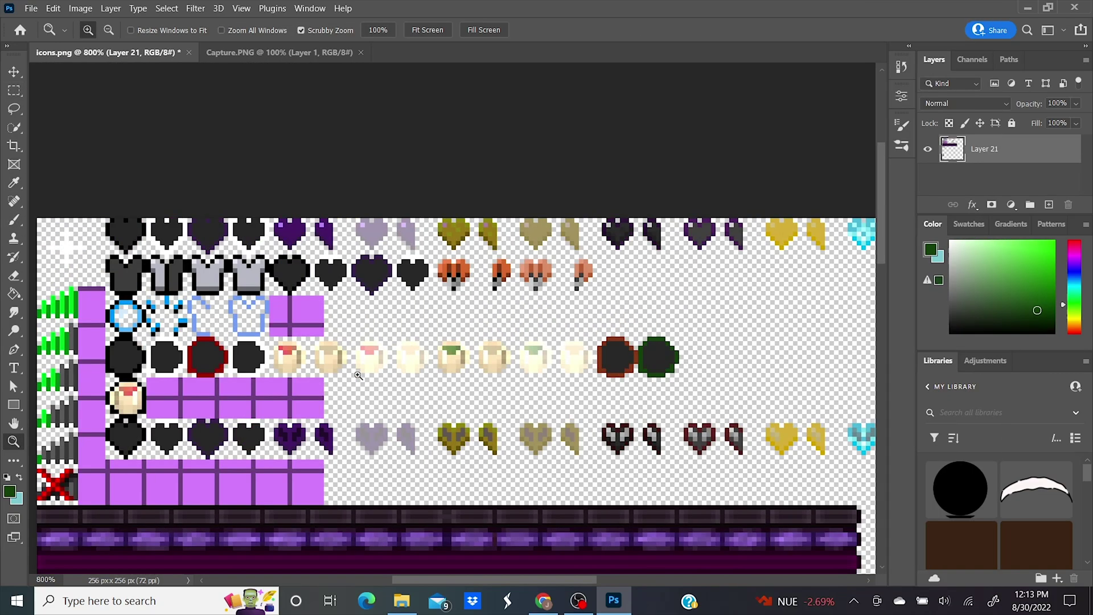
Examine the whole icon sheet, from the heart and tea cup rows to the purple XP bar.
{"action": "scroll", "coordinate": [357, 374], "scroll_direction": "down", "scroll_amount": 4}
{"action": "left_click", "coordinate": [546, 342], "text": "alt"}
{"action": "left_click", "coordinate": [546, 342], "text": "alt"}
{"action": "left_click", "coordinate": [546, 342], "text": "alt"}
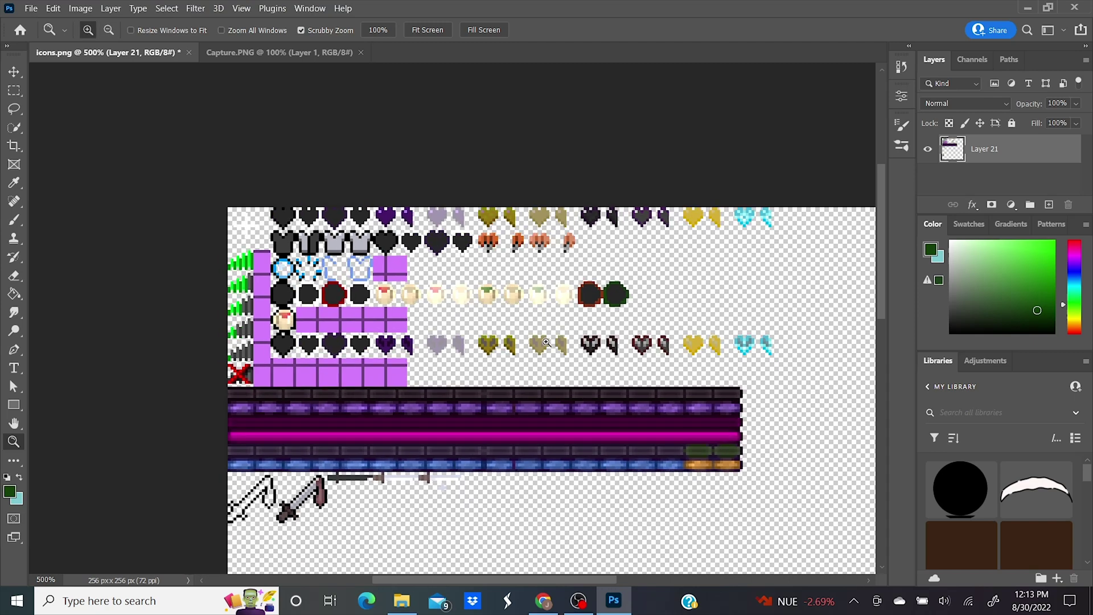
{"action": "scroll", "coordinate": [546, 342], "scroll_direction": "down", "scroll_amount": 3}
{"action": "scroll", "coordinate": [547, 342], "scroll_direction": "up", "scroll_amount": 2}
{"action": "scroll", "coordinate": [547, 342], "scroll_direction": "right", "scroll_amount": 7}
{"action": "scroll", "coordinate": [547, 342], "scroll_direction": "left", "scroll_amount": 1}
Export the icon sheet as a transparent 256 x 256 px PNG named icons to the Desktop.
{"action": "left_click", "coordinate": [35, 9]}
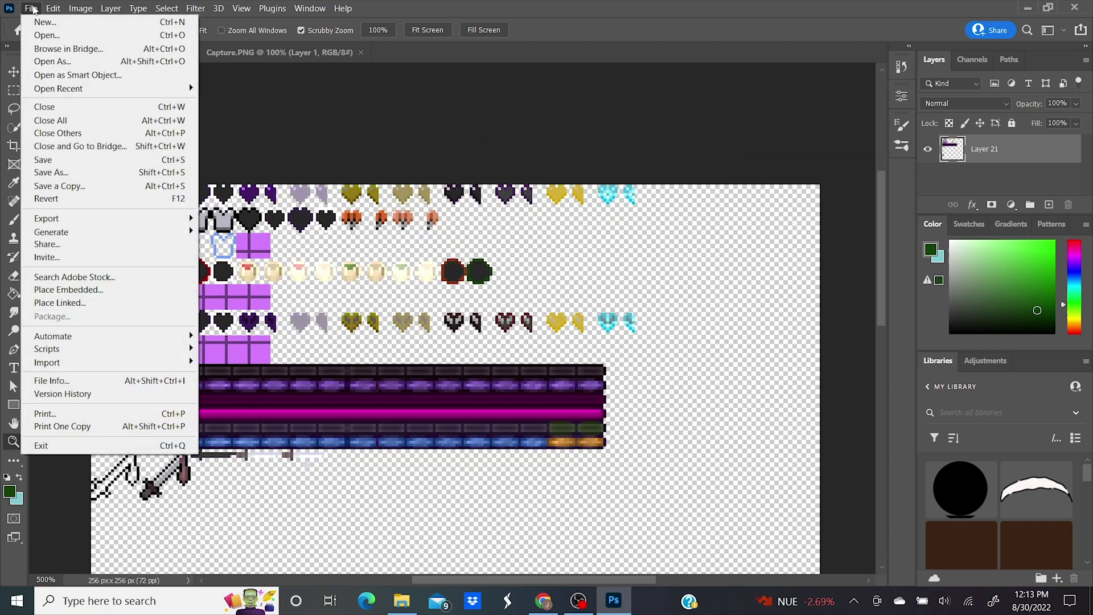
{"action": "mouse_move", "coordinate": [158, 222]}
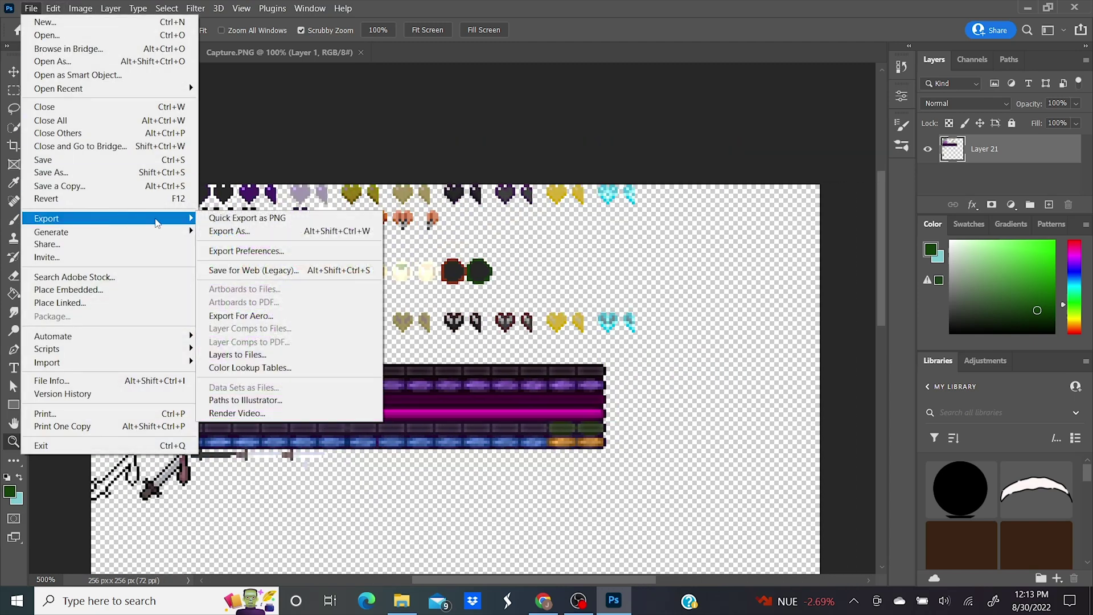
{"action": "left_click", "coordinate": [229, 231]}
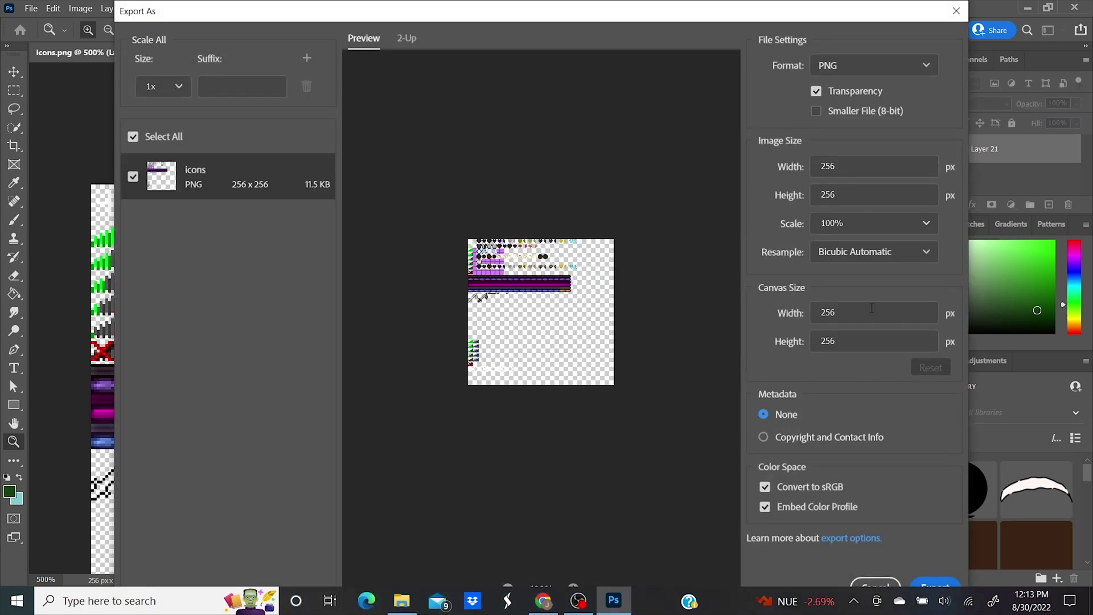
{"action": "left_click", "coordinate": [932, 586]}
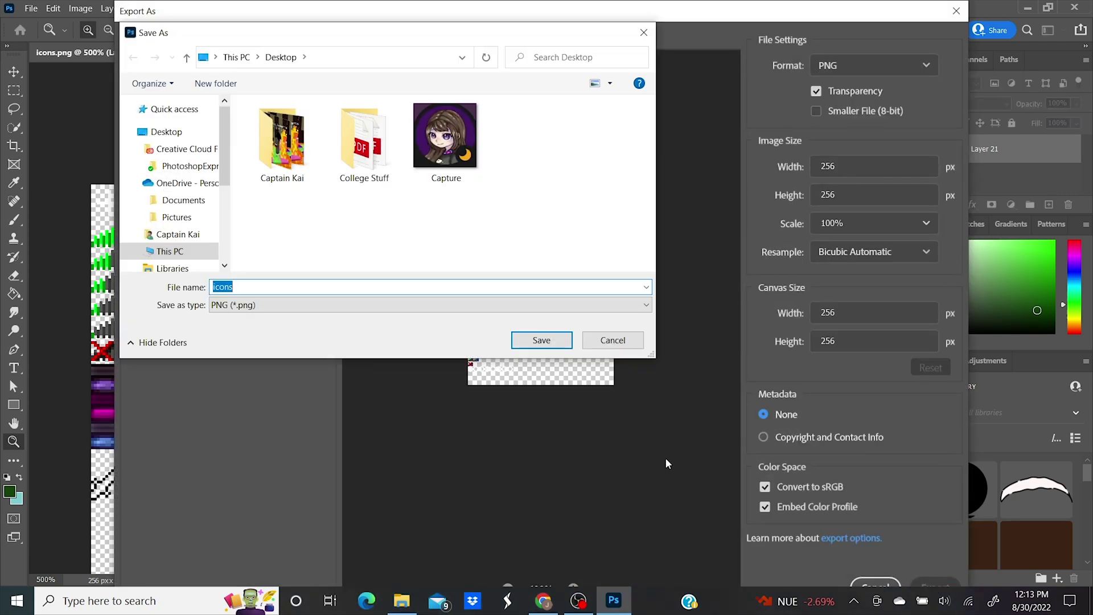
{"action": "left_click", "coordinate": [542, 340]}
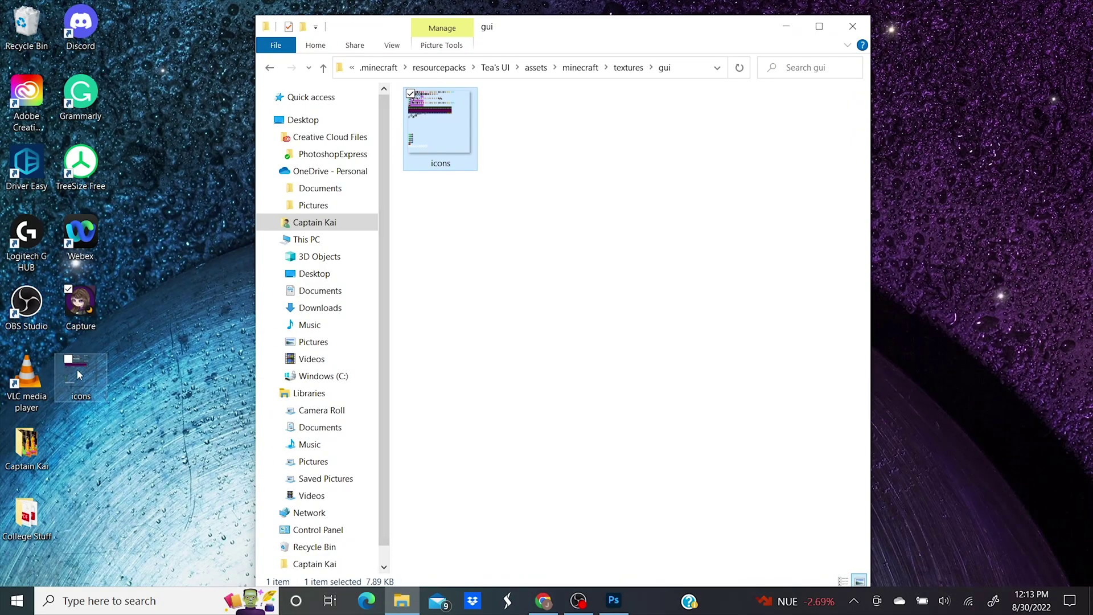
In File Explorer, move the exported icons file from the Desktop into the pack's textures gui folder, replacing the existing file.
{"action": "left_click_drag", "start_coordinate": [79, 375], "coordinate": [486, 222]}
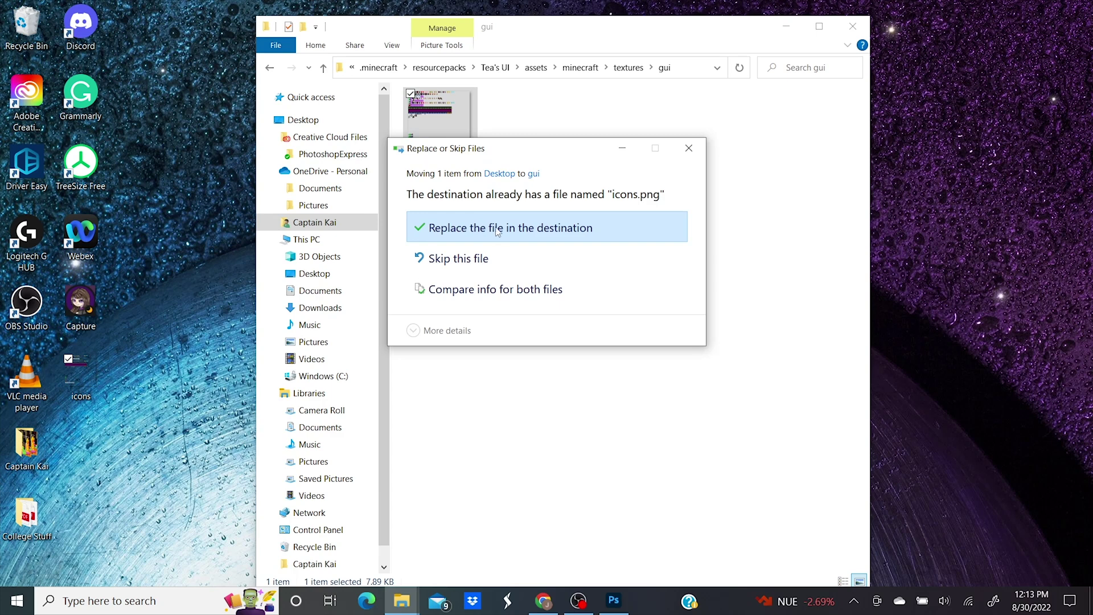
{"action": "left_click", "coordinate": [503, 233]}
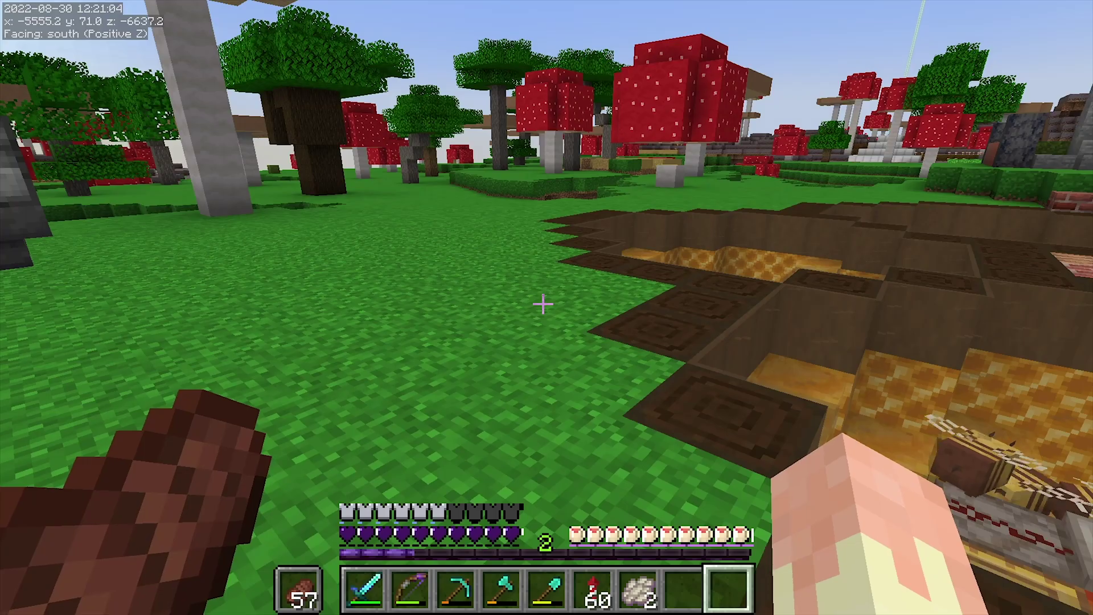
In Minecraft, walk around and use firework rockets to check the tea cup hunger icons, purple hearts and XP bar.
{"action": "key", "text": "w"}
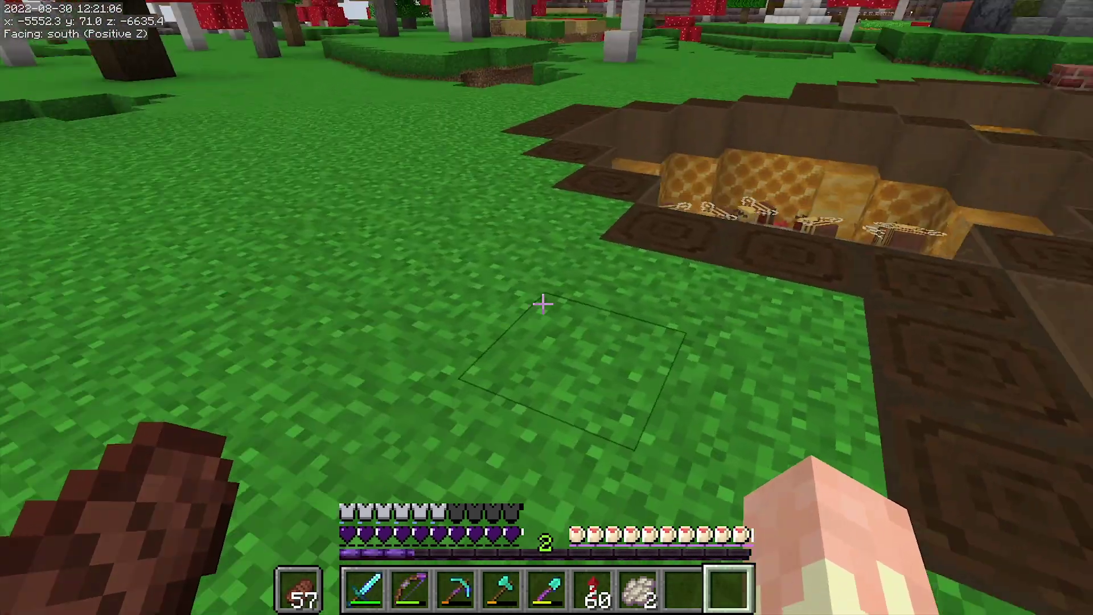
{"action": "key", "text": "w"}
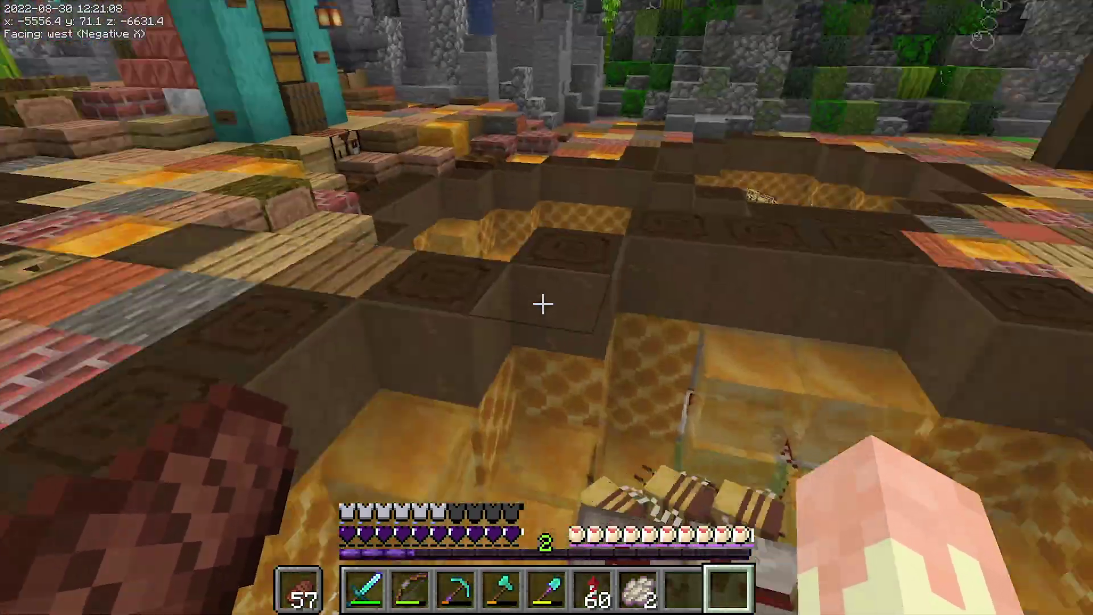
{"action": "key", "text": "w"}
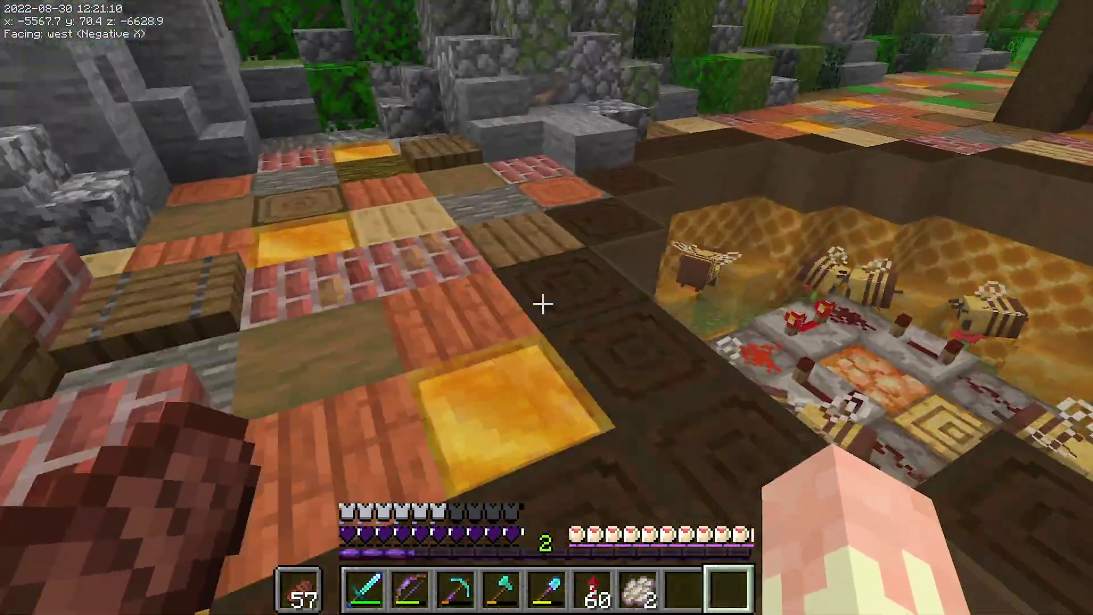
{"action": "key", "text": "w"}
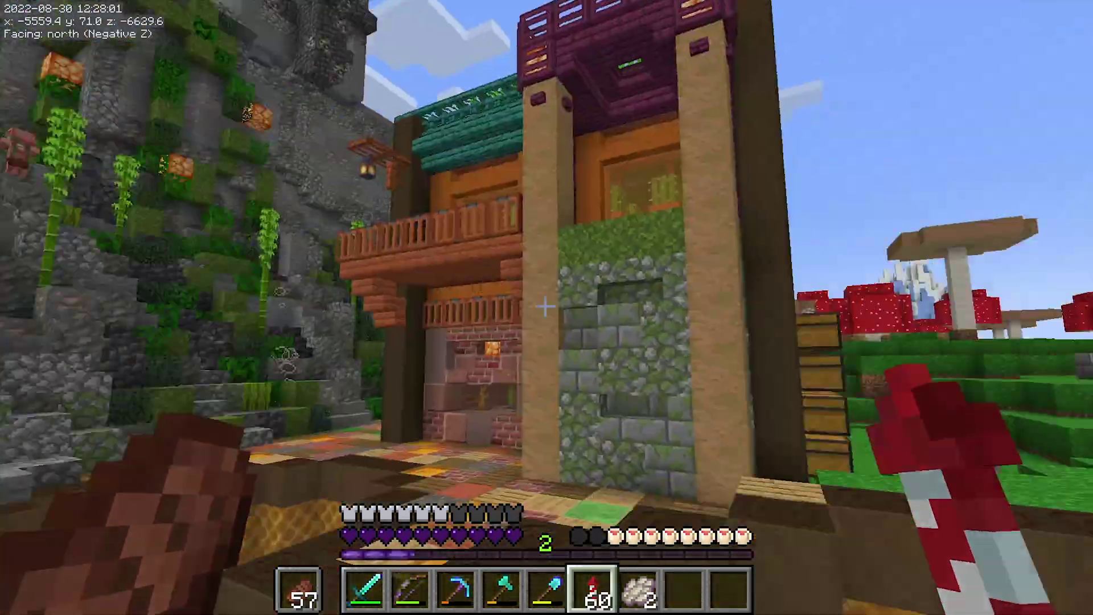
{"action": "key", "text": "w"}
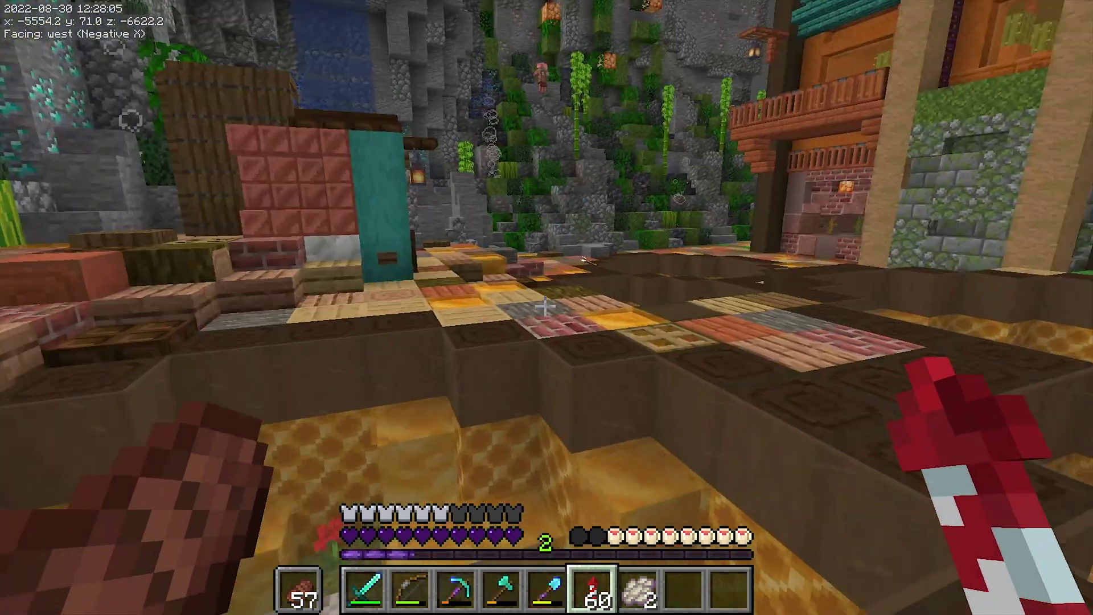
{"action": "right_click", "coordinate": [545, 306]}
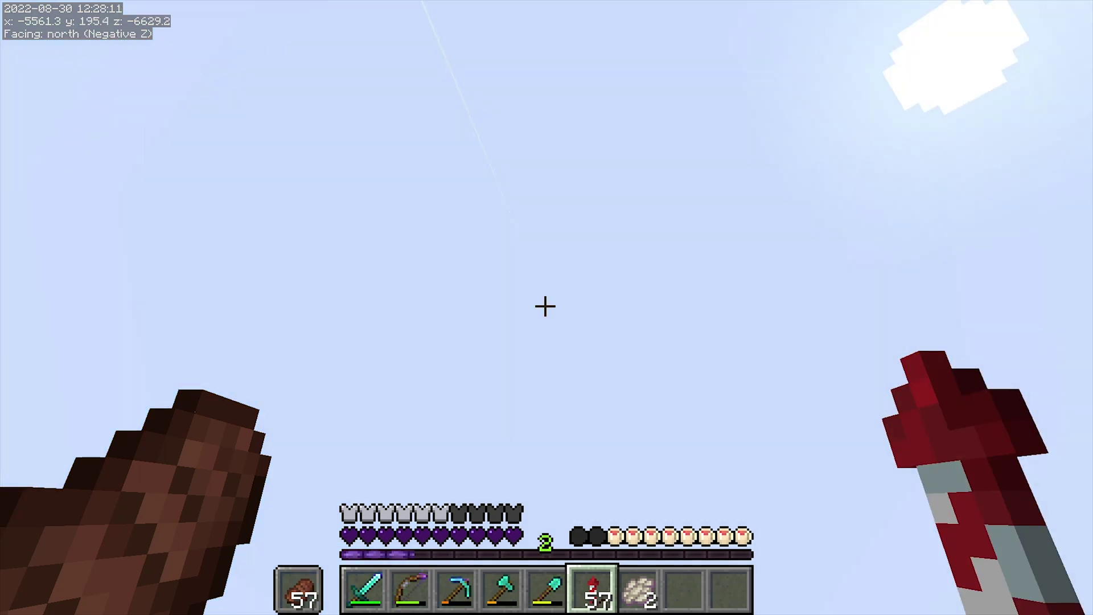
{"action": "right_click", "coordinate": [546, 307]}
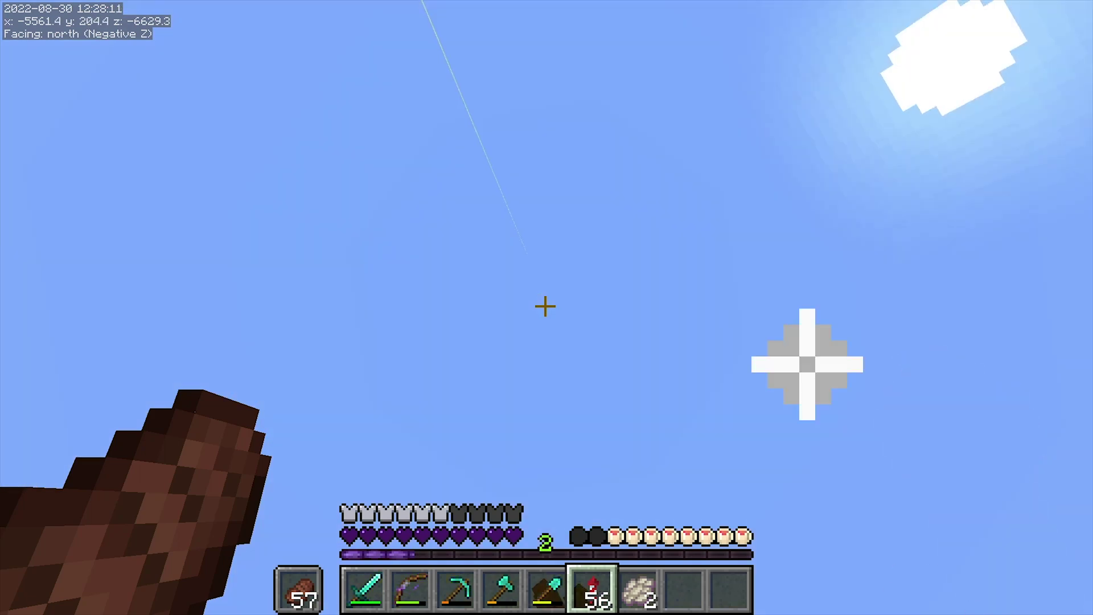